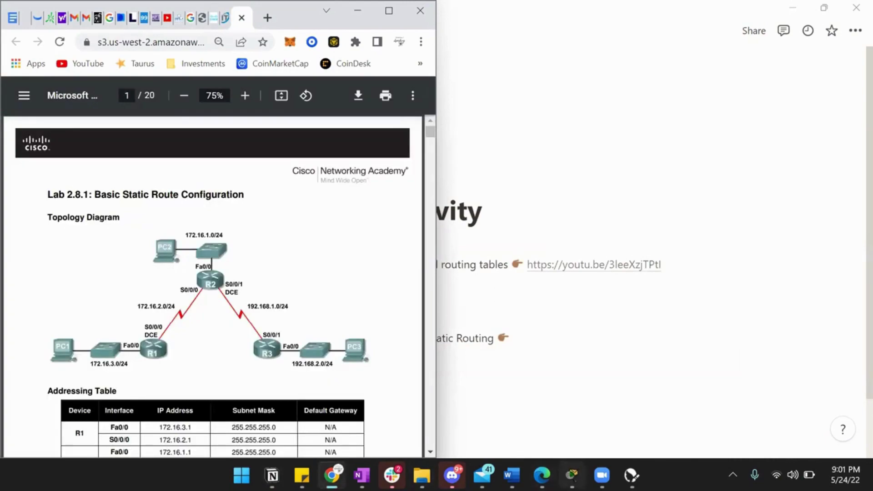
# Switch to Cisco Packet Tracer and place three PCs, one upper left, one lower left and one lower right, following the lab topology
pyautogui.click(571, 475)
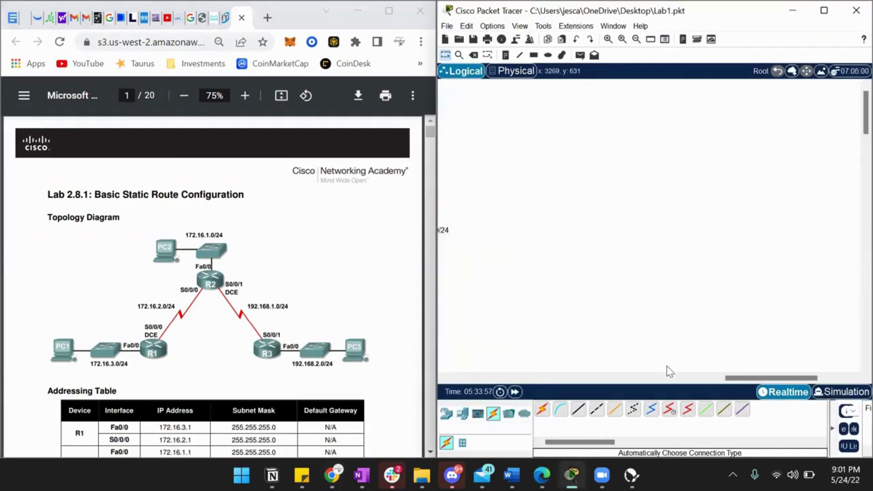
pyautogui.scroll(-3, 212, 287)
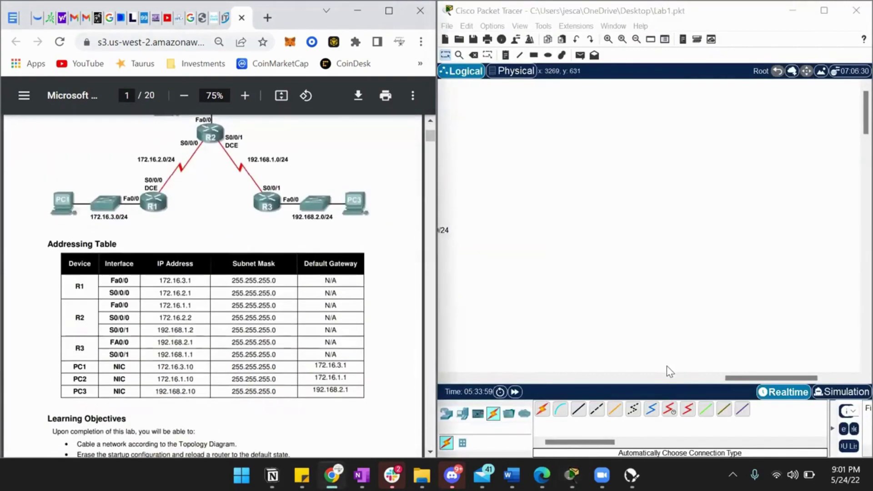
pyautogui.scroll(-5, 212, 286)
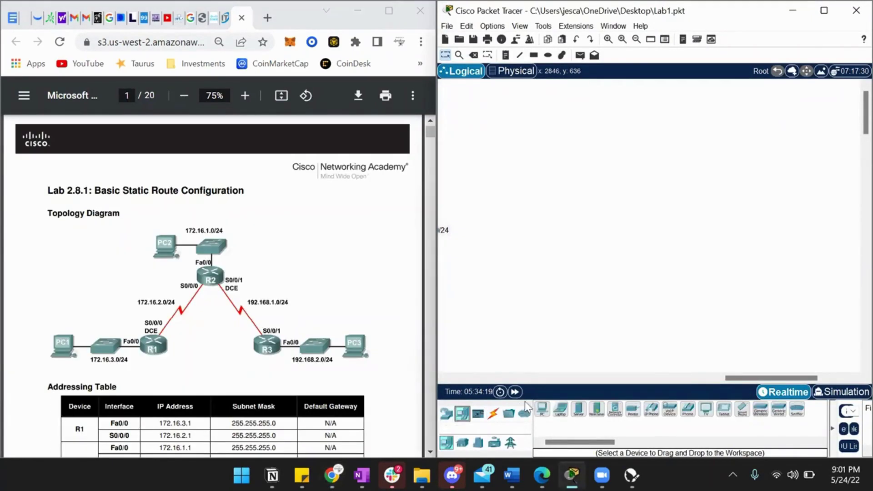
pyautogui.click(543, 409)
pyautogui.click(522, 357)
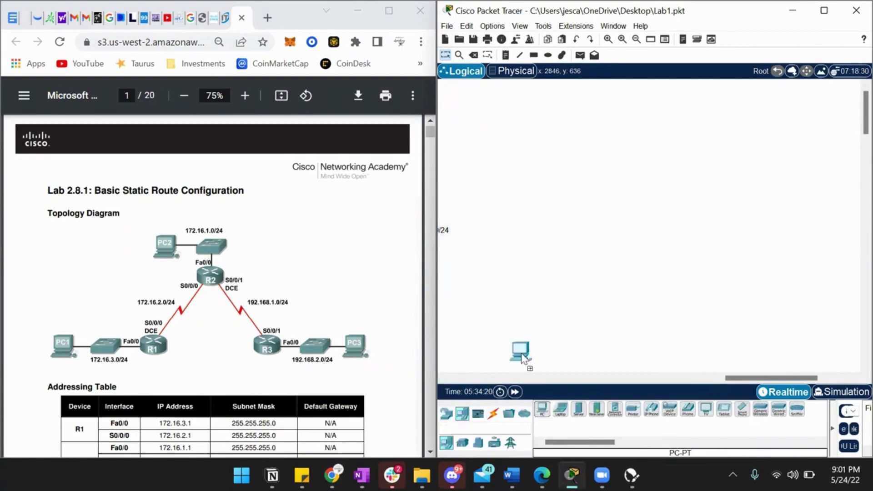
pyautogui.click(499, 162)
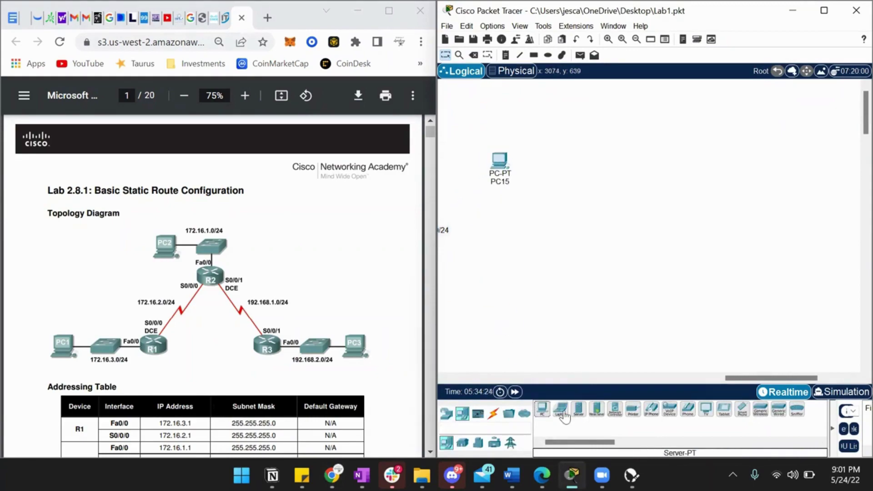
pyautogui.click(542, 409)
pyautogui.click(502, 293)
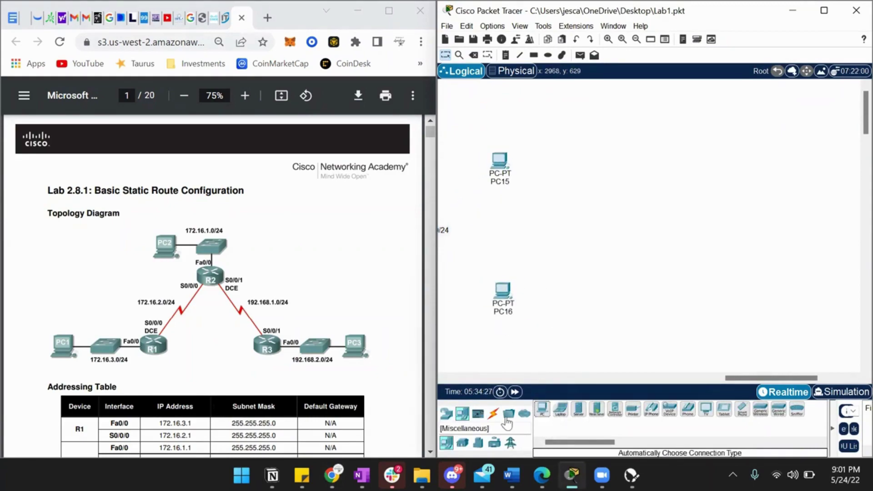
pyautogui.click(542, 409)
pyautogui.click(771, 300)
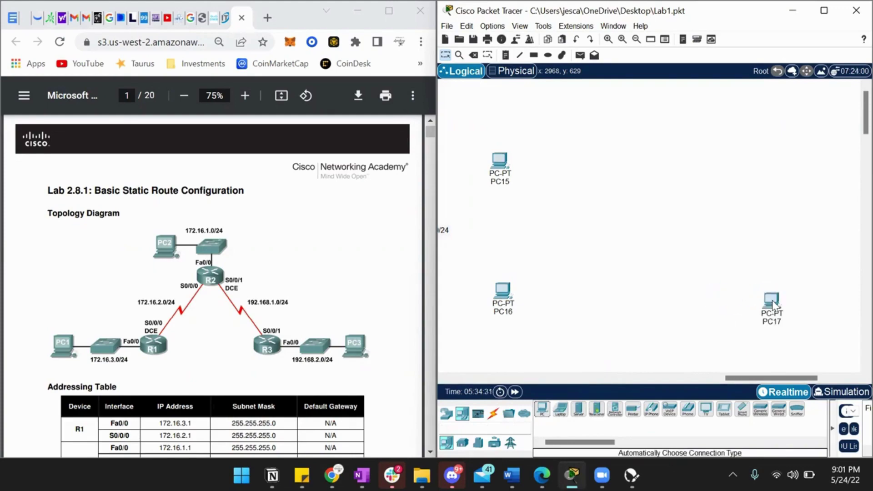
# Add three ISR4331 routers in a triangle between the PCs, one at the apex and two along the base
pyautogui.click(446, 413)
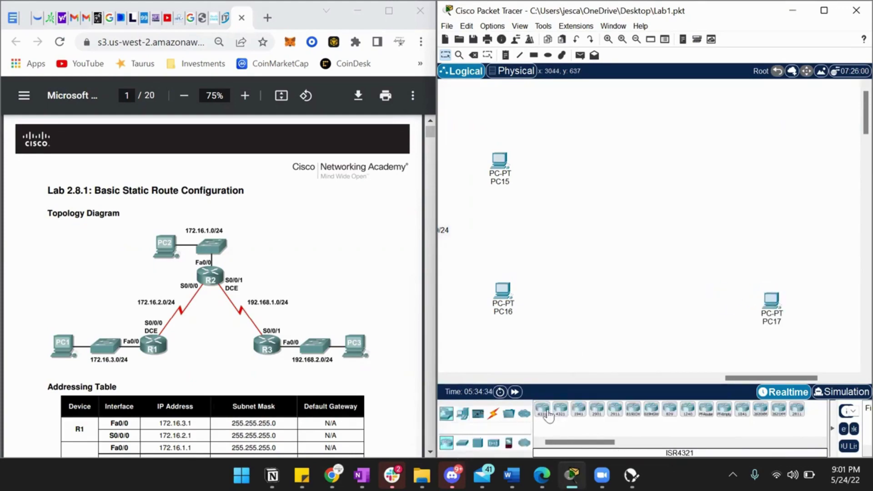
pyautogui.click(542, 409)
pyautogui.click(624, 203)
pyautogui.click(542, 409)
pyautogui.click(588, 282)
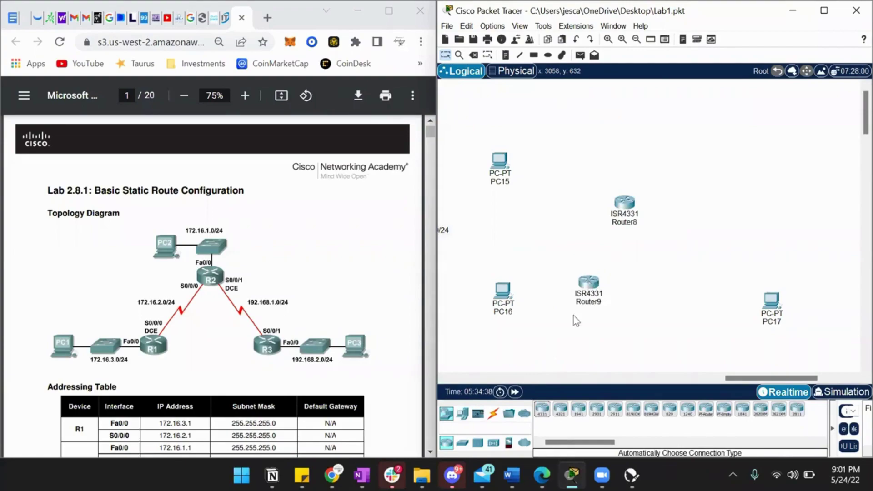
pyautogui.click(542, 409)
pyautogui.click(665, 284)
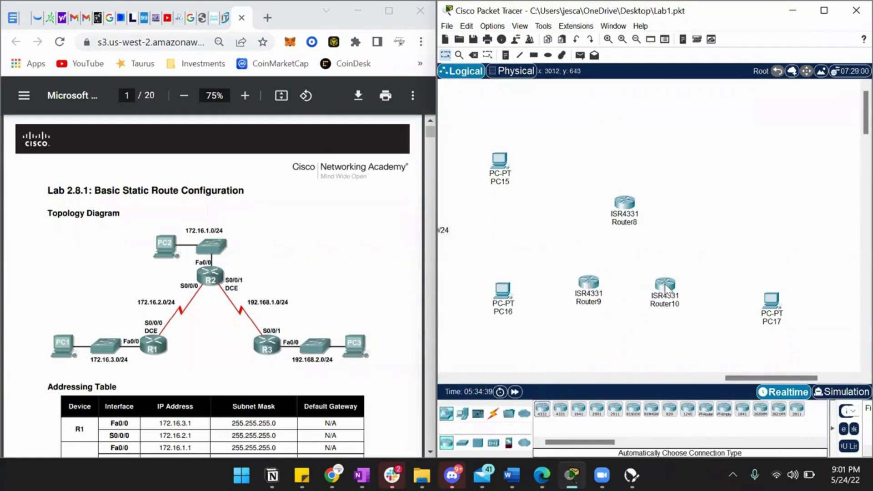
# Place a 2960 switch between each base router and its PC and one above the apex router, moving PC15 closer to that switch
pyautogui.click(462, 443)
pyautogui.click(542, 409)
pyautogui.click(545, 300)
pyautogui.click(543, 409)
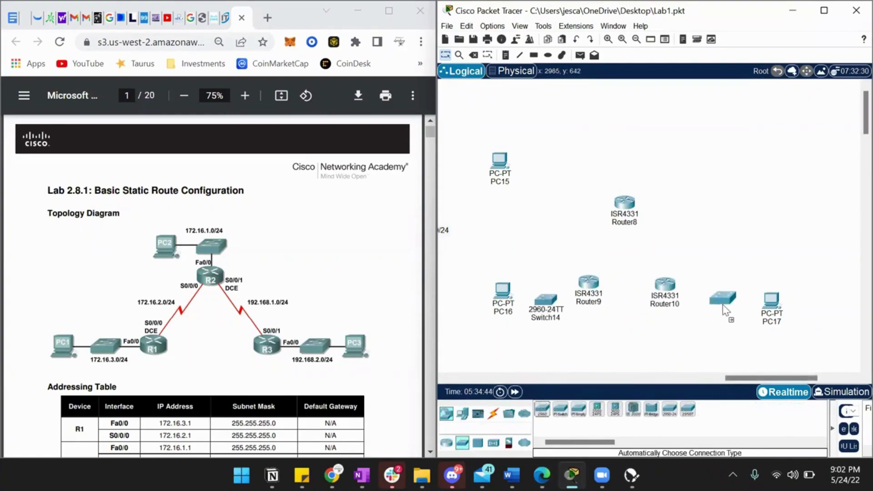
pyautogui.click(725, 308)
pyautogui.click(542, 409)
pyautogui.click(603, 167)
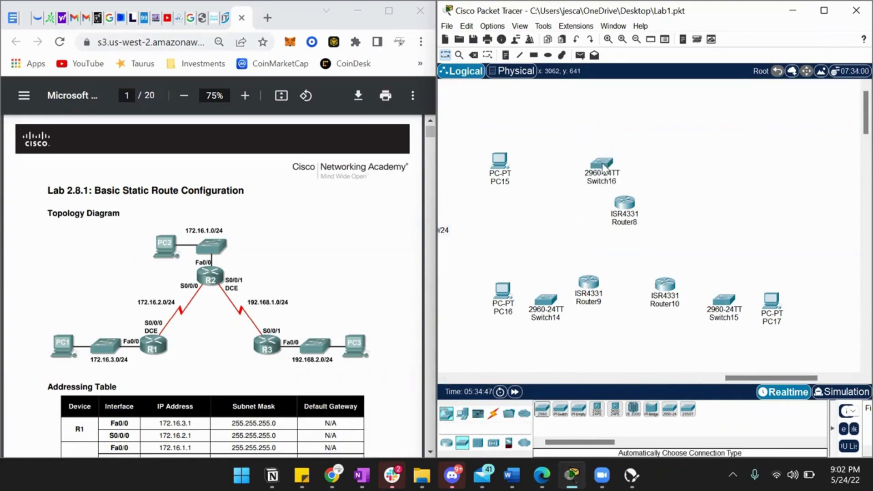
pyautogui.moveTo(502, 159); pyautogui.dragTo(563, 167)
# Cable PC16 to Switch14 and Switch14 to Router9 with automatically chosen connections
pyautogui.click(493, 412)
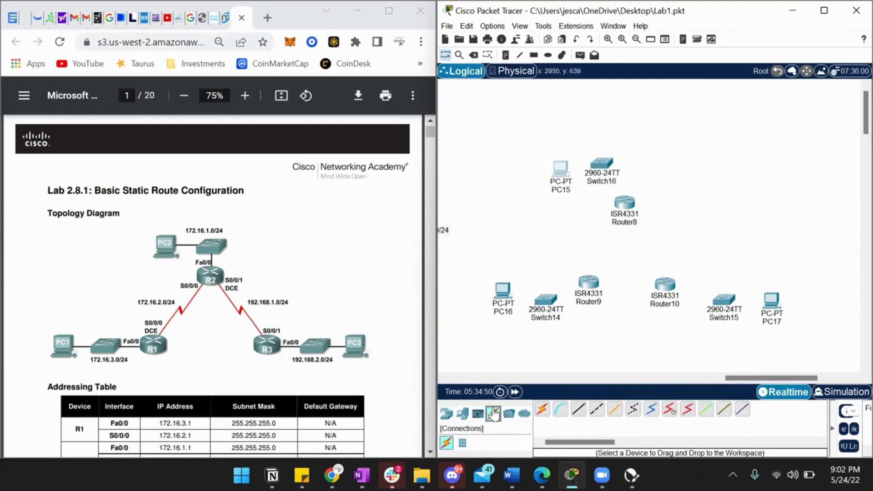
pyautogui.click(542, 409)
pyautogui.click(502, 291)
pyautogui.click(546, 300)
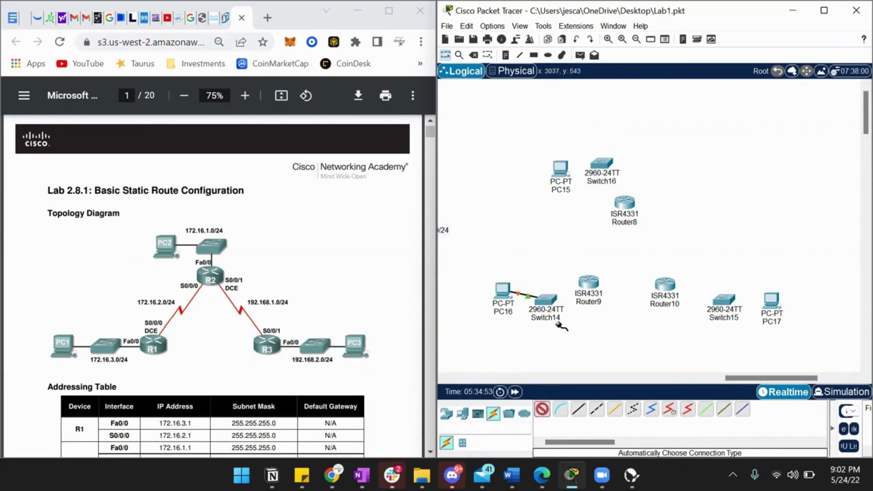
pyautogui.click(547, 300)
pyautogui.click(588, 283)
# Cable PC15 to Switch16 and Switch16 to Router8 with automatically chosen connections
pyautogui.click(543, 409)
pyautogui.click(563, 191)
pyautogui.click(602, 164)
pyautogui.click(542, 409)
pyautogui.click(601, 166)
pyautogui.click(618, 204)
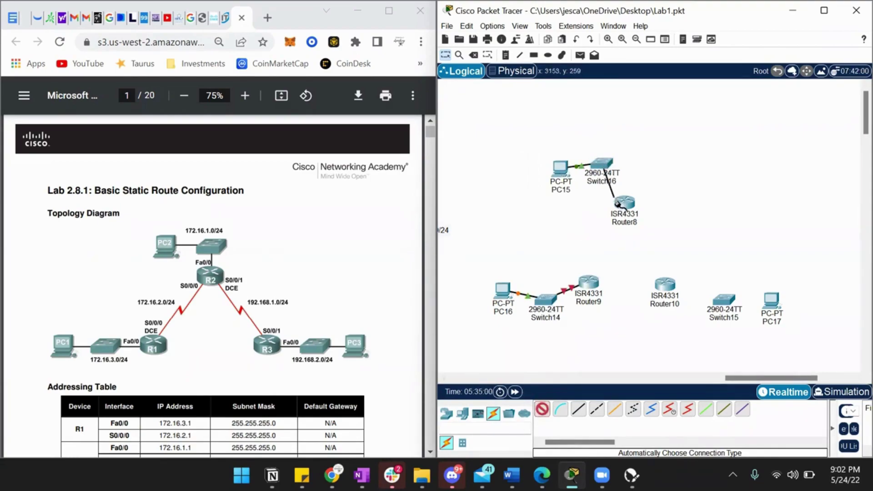
# Cable Router10 to Switch15 and Switch15 to PC17 with automatically chosen connections
pyautogui.click(542, 409)
pyautogui.click(665, 284)
pyautogui.click(727, 302)
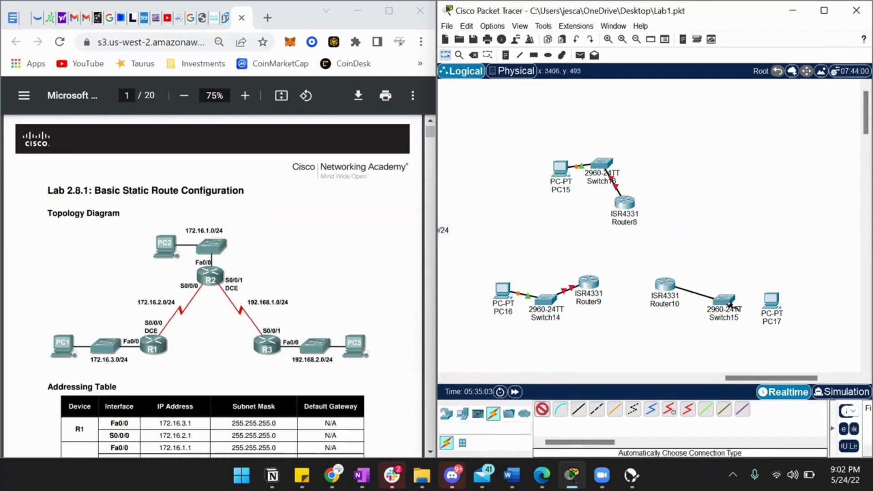
pyautogui.click(543, 409)
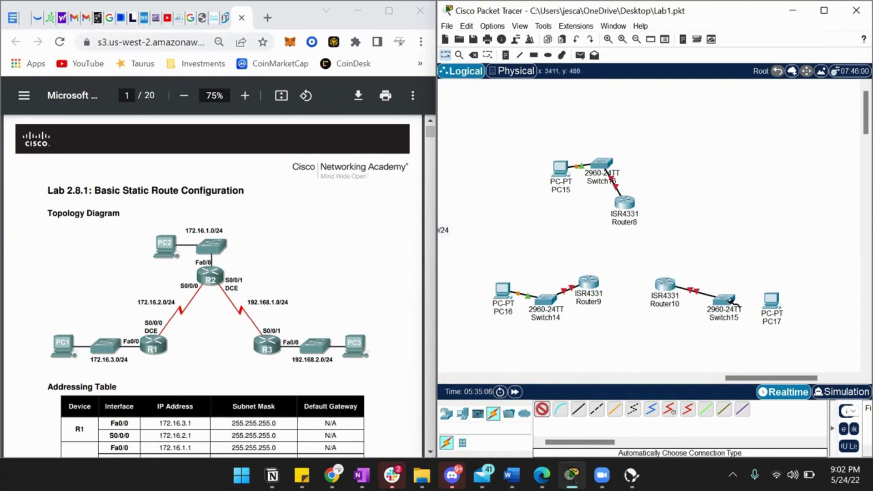
pyautogui.click(731, 300)
pyautogui.click(772, 299)
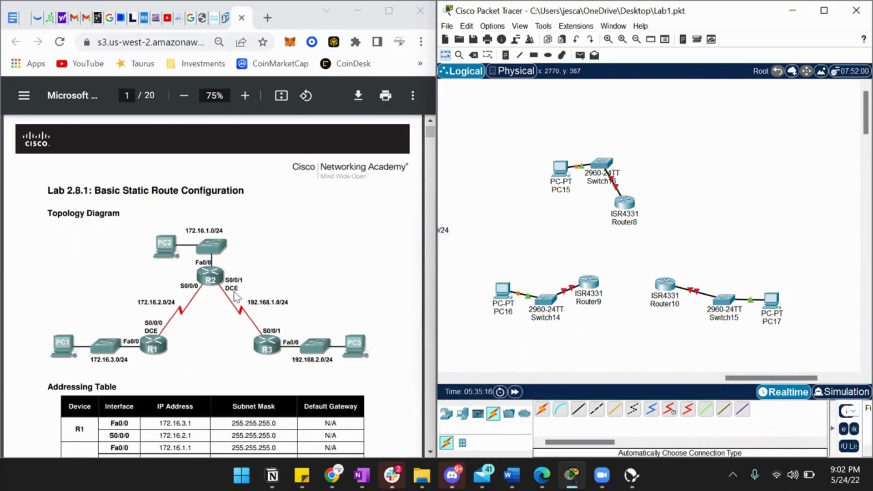
# Try to attach a Serial DCE cable to Router9
pyautogui.click(669, 409)
pyautogui.click(588, 283)
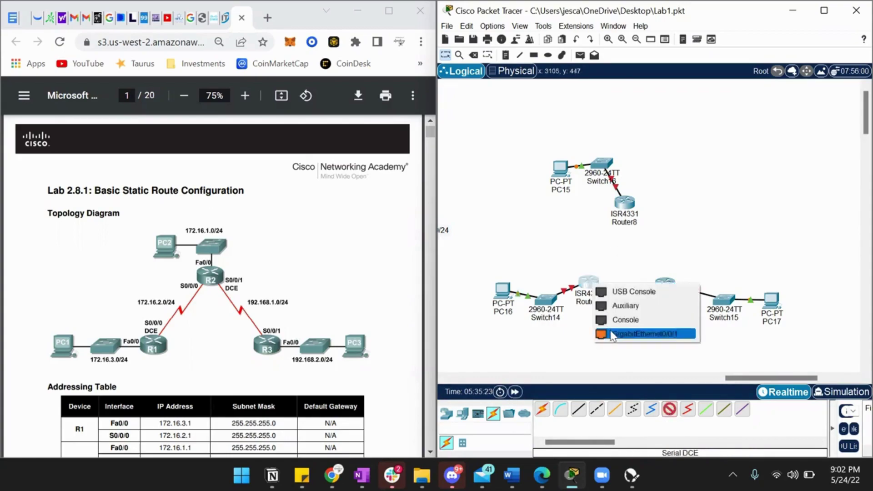
pyautogui.click(609, 289)
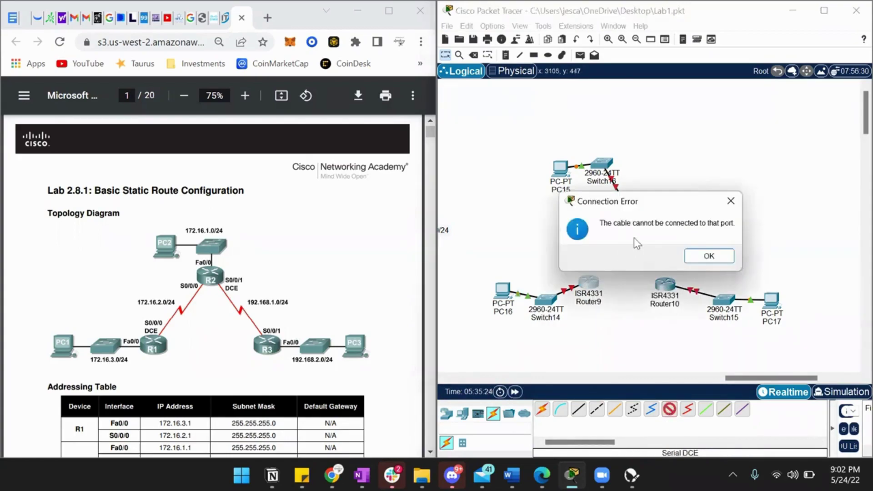
pyautogui.click(706, 255)
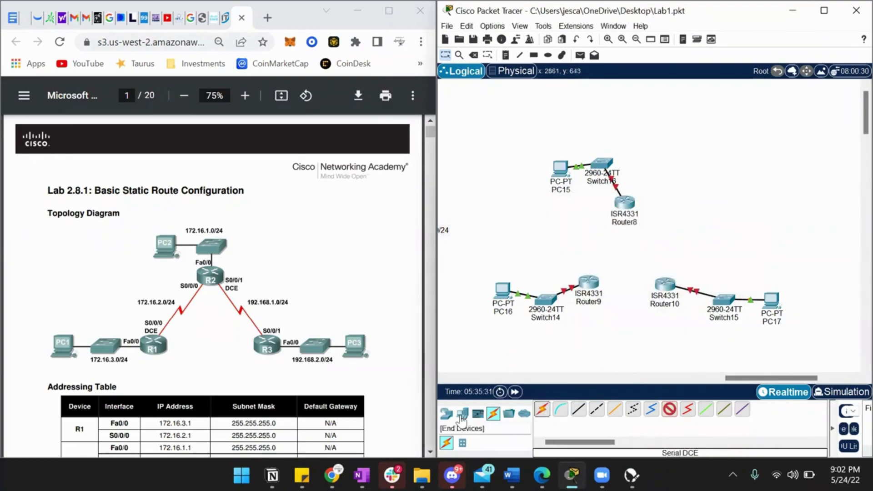
# Install a NIM-2T serial module in the second NIM slot of both Router9 and Router8
pyautogui.click(588, 282)
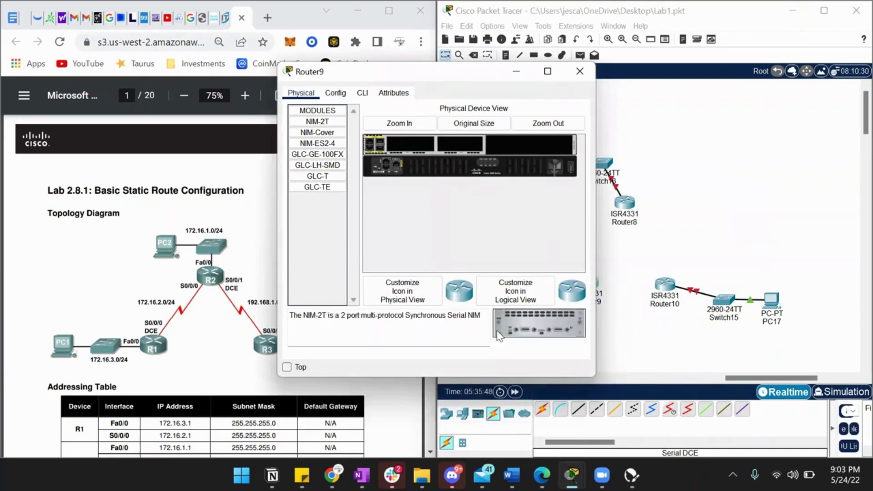
pyautogui.moveTo(525, 324); pyautogui.dragTo(462, 142)
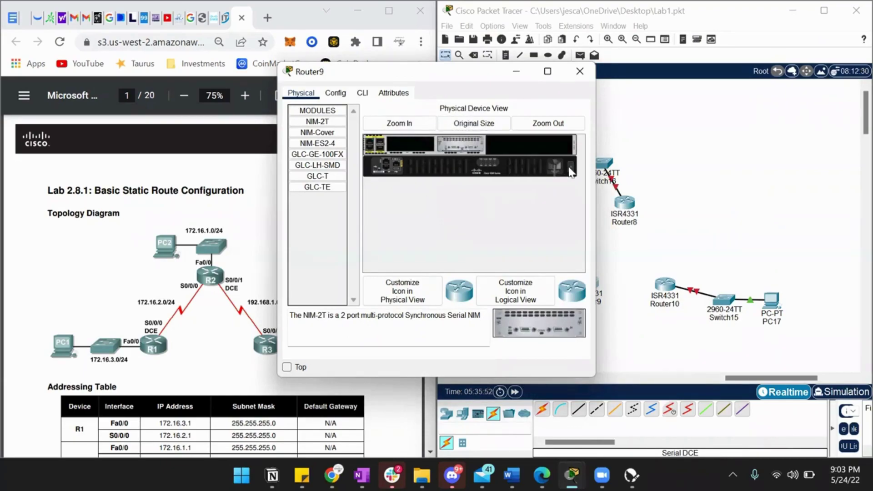
pyautogui.click(580, 73)
pyautogui.click(624, 203)
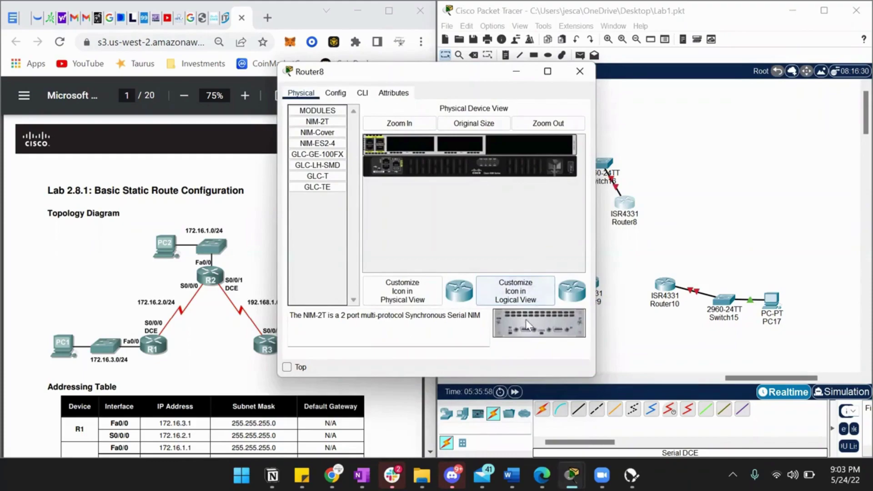
pyautogui.moveTo(538, 324); pyautogui.dragTo(457, 144)
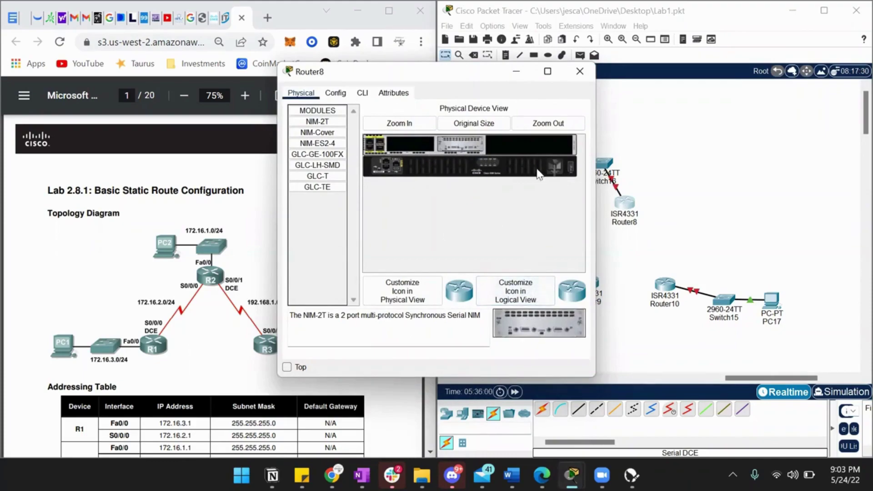
pyautogui.click(579, 72)
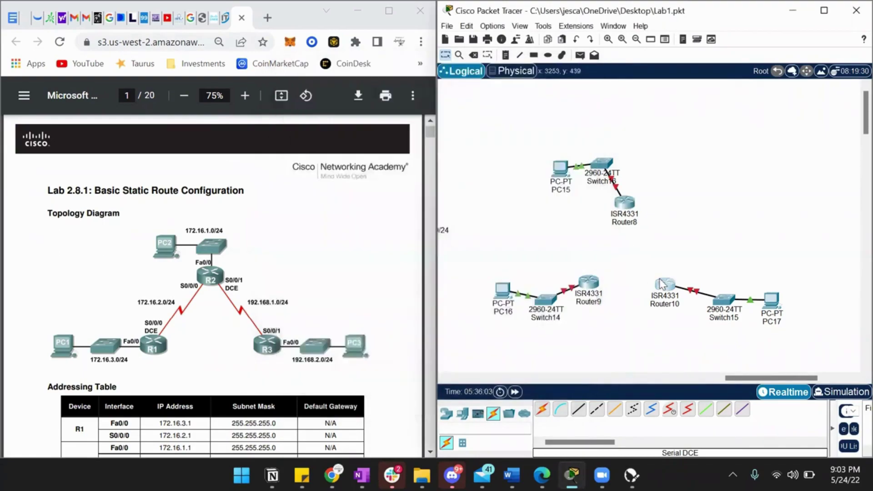
# Install a NIM-2T serial module in Router10's second NIM slot and switch the router's power back on
pyautogui.click(665, 285)
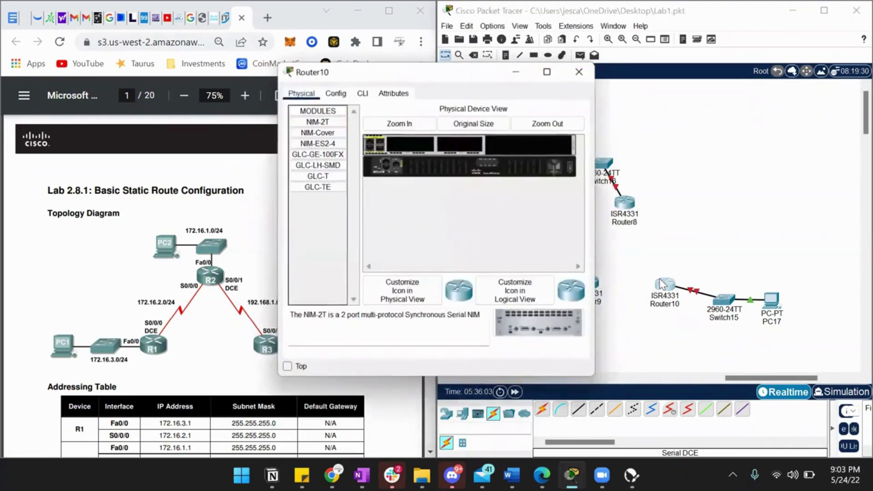
pyautogui.click(548, 73)
pyautogui.click(173, 68)
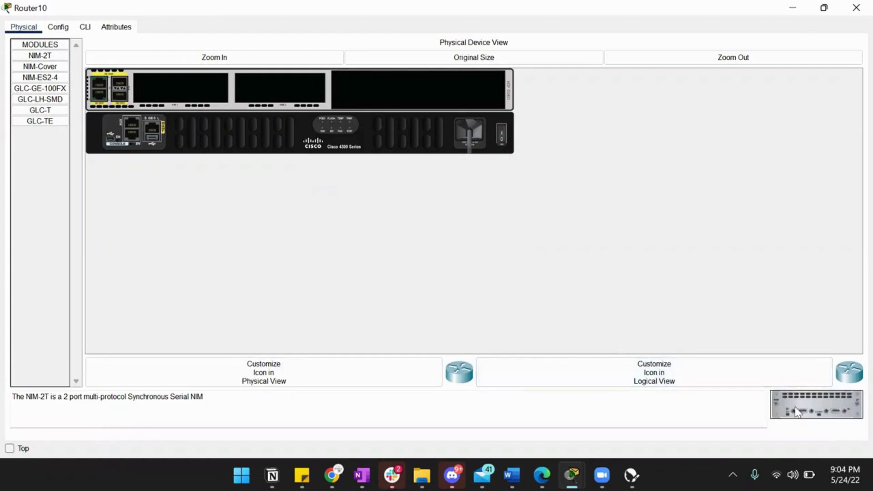
pyautogui.moveTo(796, 411); pyautogui.dragTo(272, 90)
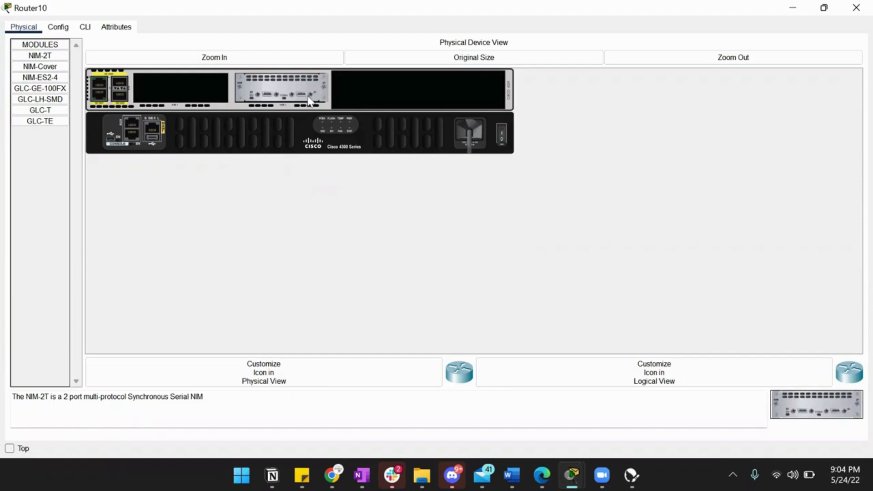
pyautogui.click(501, 136)
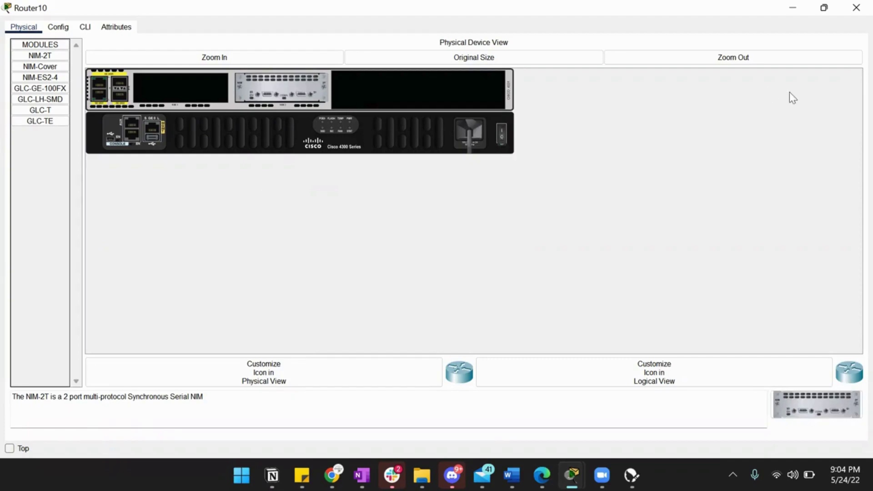
pyautogui.click(856, 8)
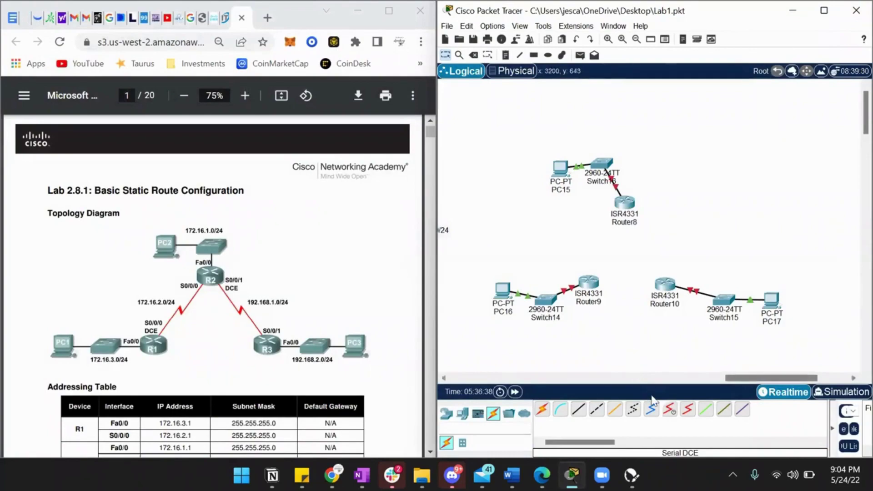
# Connect Router9's Serial0/2/0 port to Router8's Serial0/2/0 port with a Serial DCE cable, Router9 being the DCE end
pyautogui.click(668, 411)
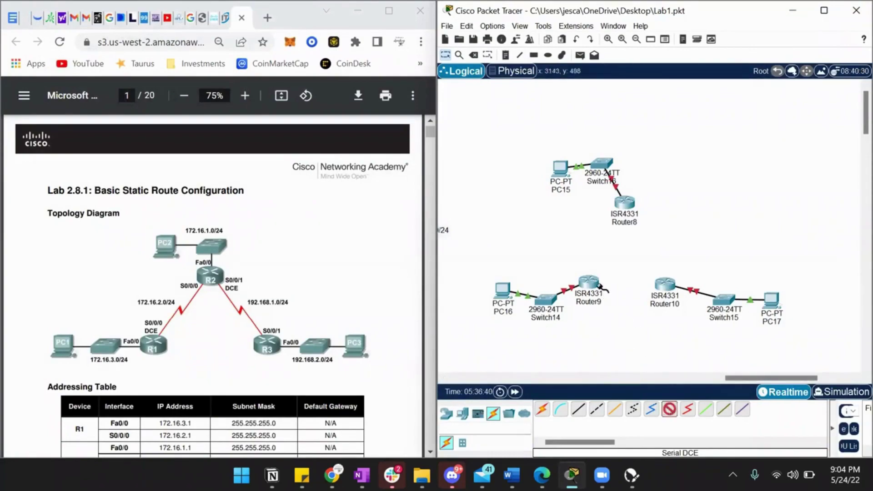
pyautogui.click(591, 283)
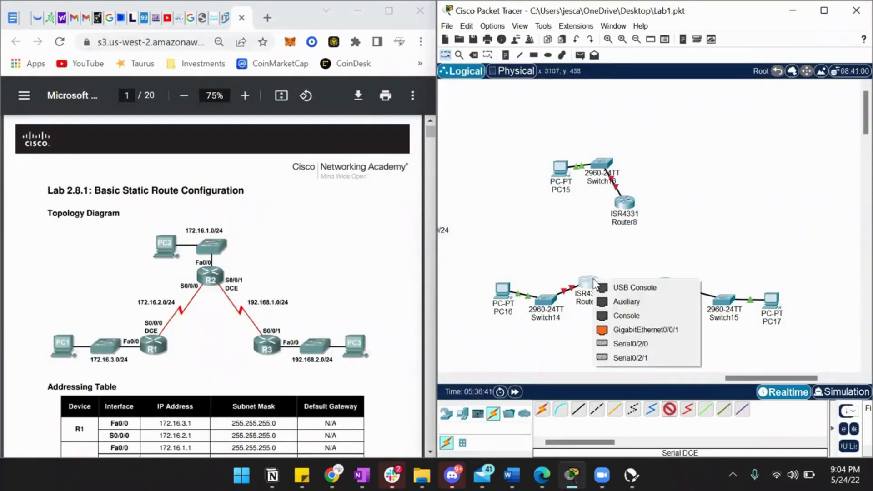
pyautogui.click(630, 344)
pyautogui.click(619, 205)
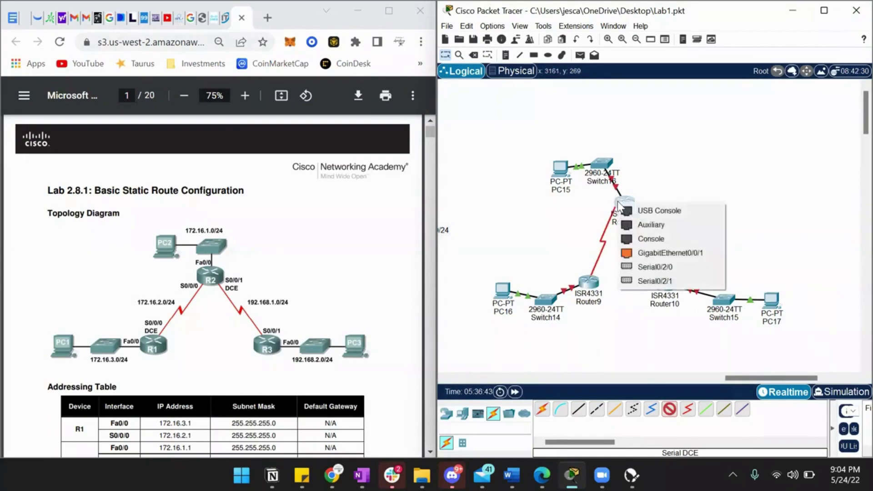
pyautogui.click(650, 266)
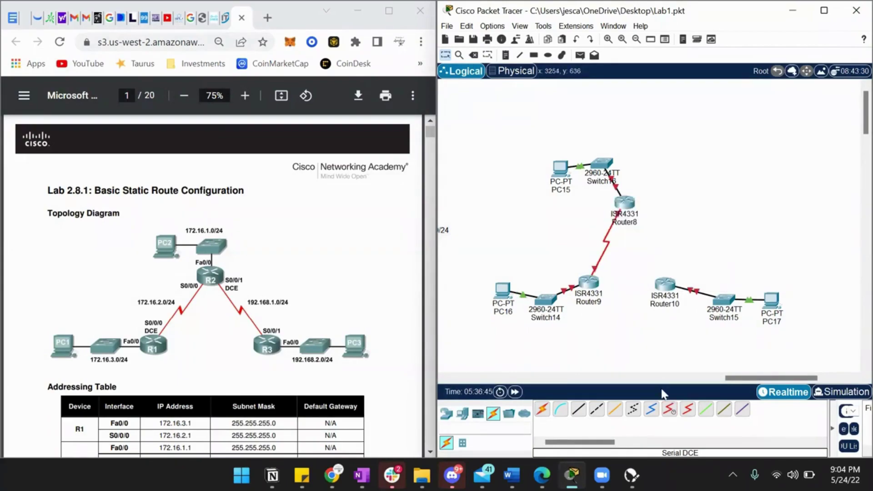
# Connect Router8 to Router10's Serial0/2/0 port with a Serial DCE cable, Router8 being the DCE end
pyautogui.click(669, 409)
pyautogui.click(623, 204)
pyautogui.click(666, 271)
pyautogui.click(664, 285)
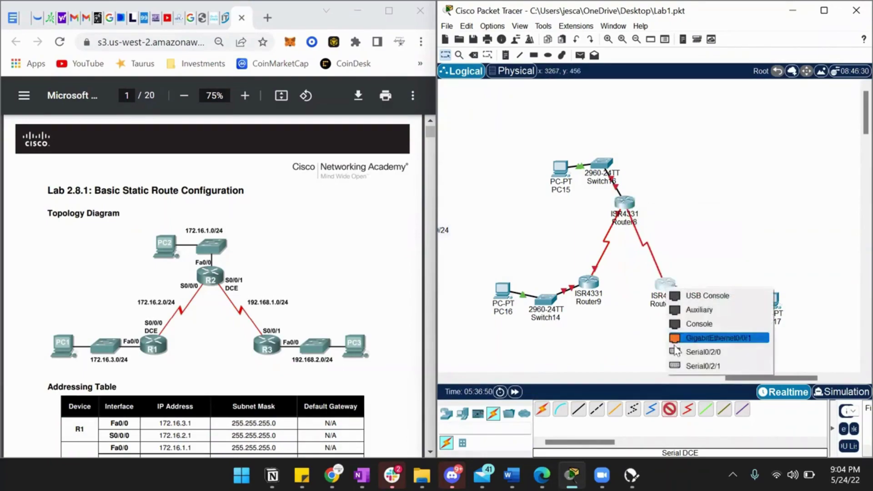
pyautogui.click(679, 353)
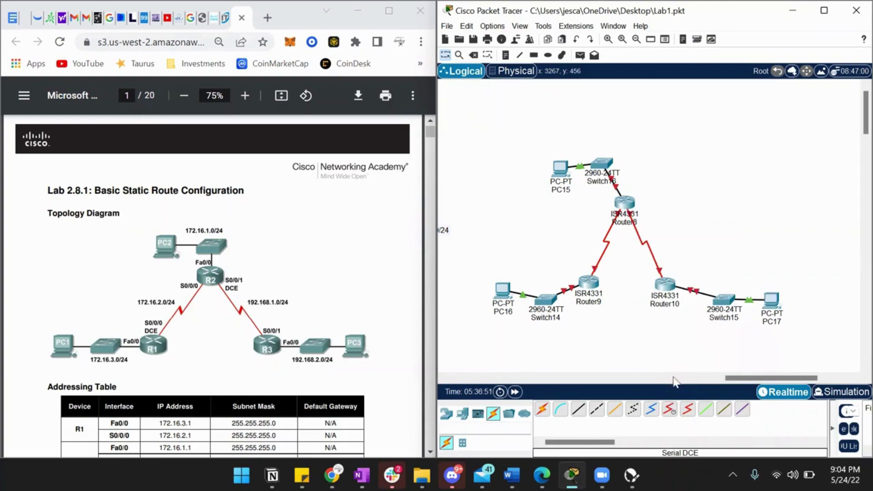
# Connect Router9's Serial0/2/1 port to Router10's Serial0/2/1 port with a Serial DCE cable, starting at Router9
pyautogui.click(668, 408)
pyautogui.click(590, 285)
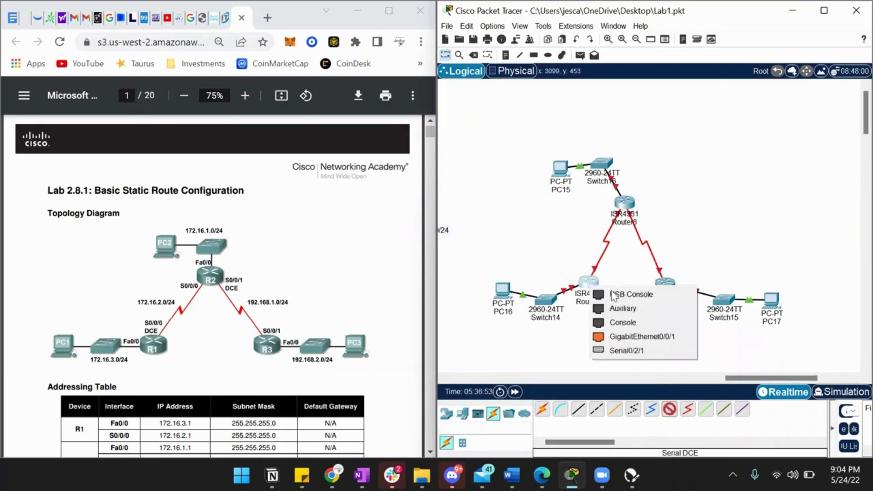
pyautogui.click(638, 351)
pyautogui.click(664, 285)
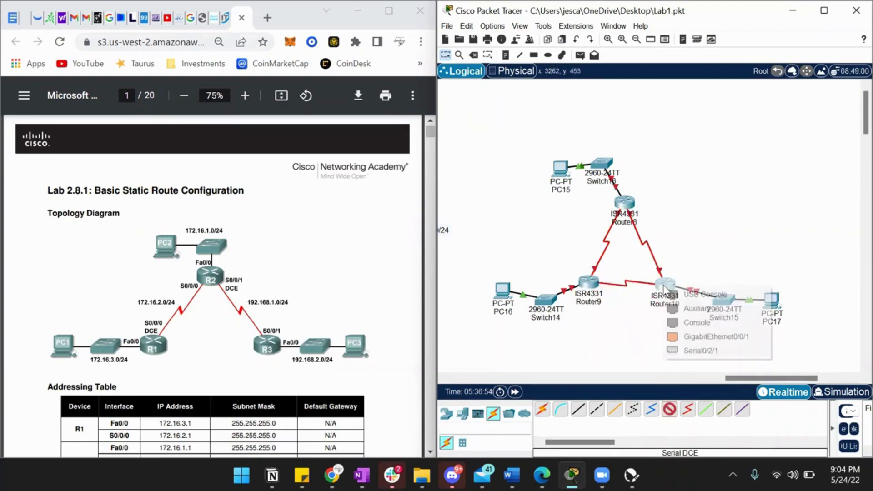
pyautogui.click(691, 351)
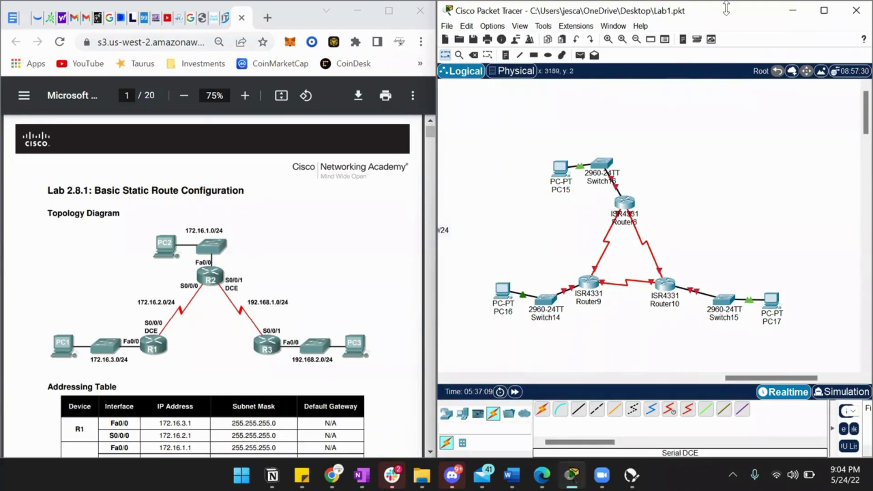
pyautogui.moveTo(726, 4); pyautogui.dragTo(726, 8)
pyautogui.doubleClick(726, 8)
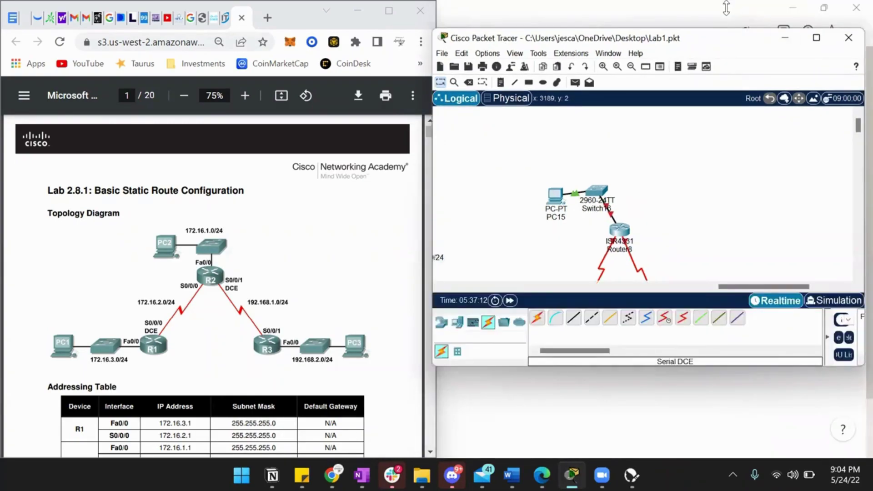
pyautogui.doubleClick(683, 366)
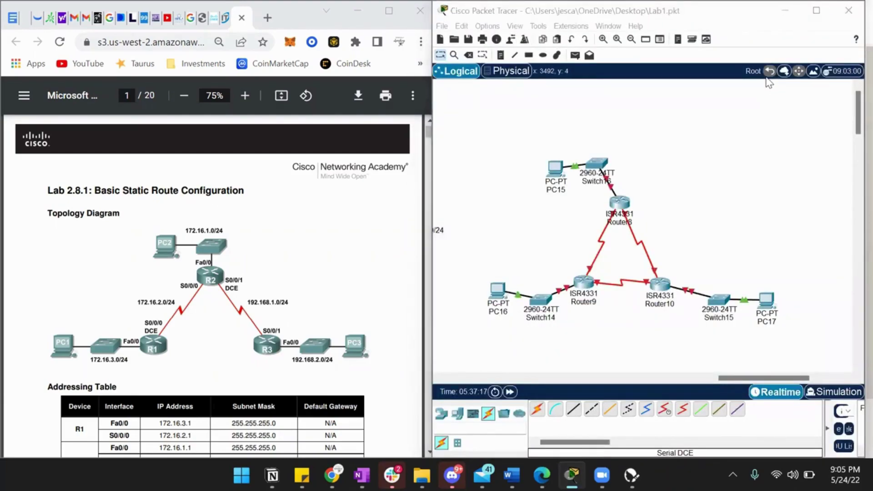
# Place two text notes in the empty area beside Router8, reading 172.16.1.0/24 and 192.168.1.0/24
pyautogui.click(500, 55)
pyautogui.click(655, 152)
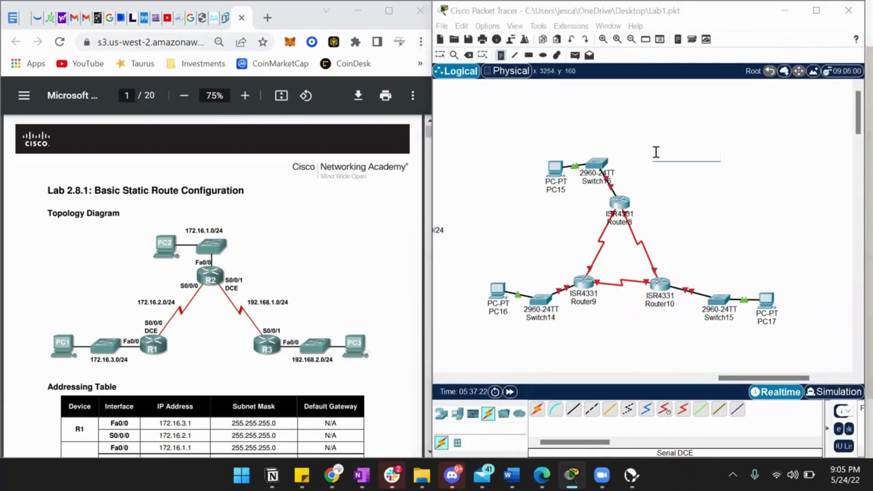
pyautogui.write('1')
pyautogui.click(672, 179)
pyautogui.click(672, 181)
pyautogui.write('192.1')
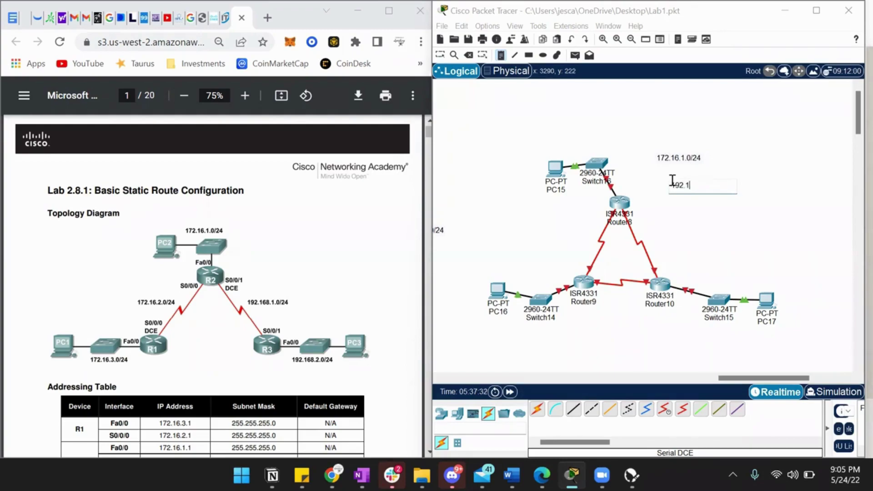
pyautogui.write('68.1.0/24')
# Add three more notes below the 192.168.1.0/24 note, reading 172.16.1.0/24, 172.16.3.0/24 and 192.168.2.0/24
pyautogui.click(681, 209)
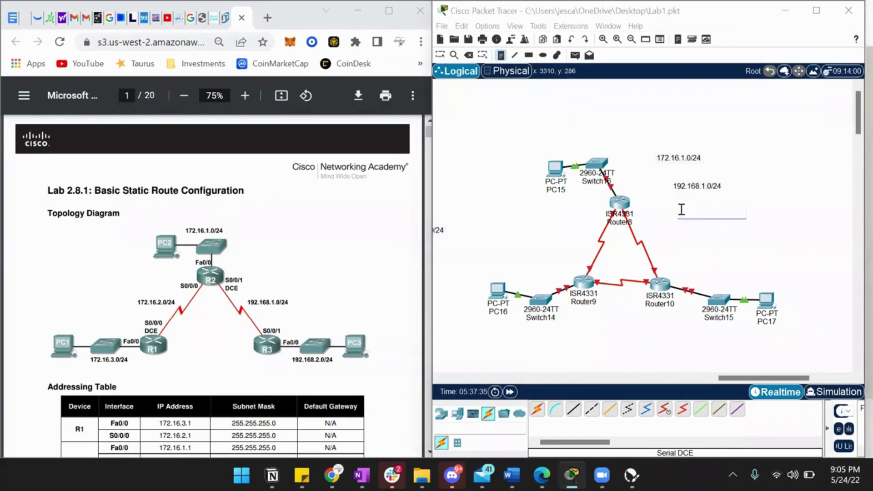
pyautogui.click(681, 209)
pyautogui.click(699, 246)
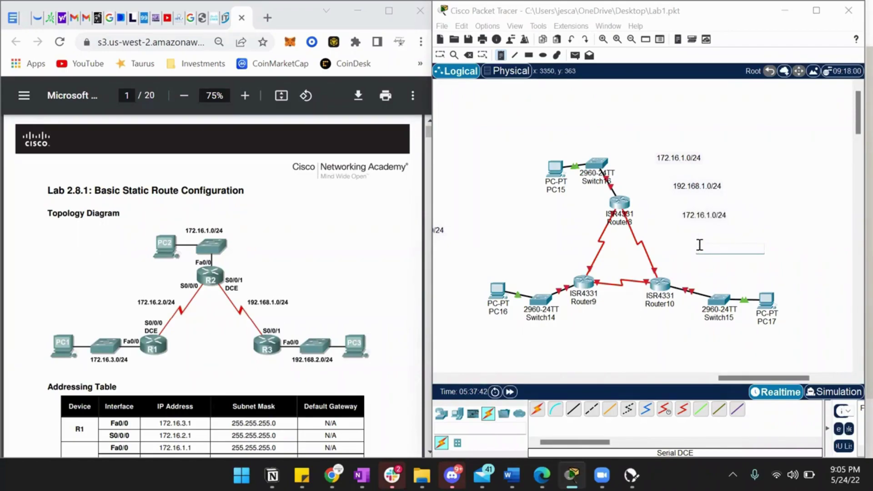
pyautogui.click(699, 245)
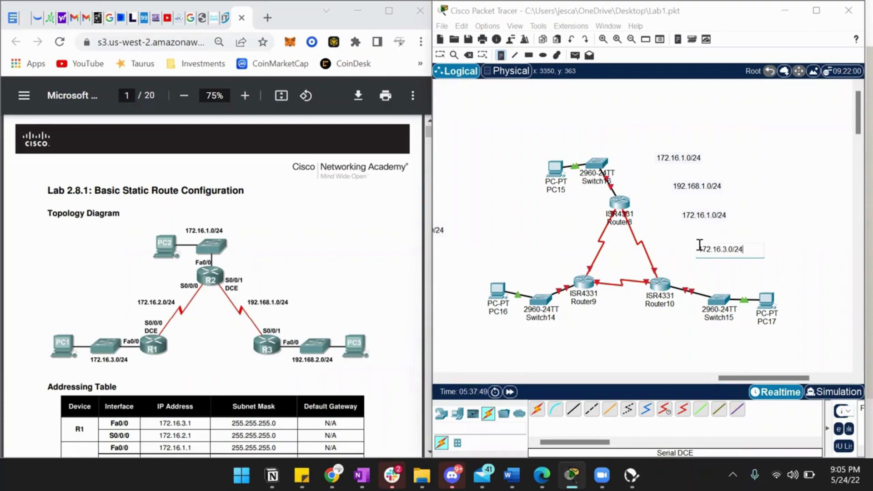
pyautogui.click(729, 279)
pyautogui.click(730, 279)
pyautogui.write('192.168.2.0/24')
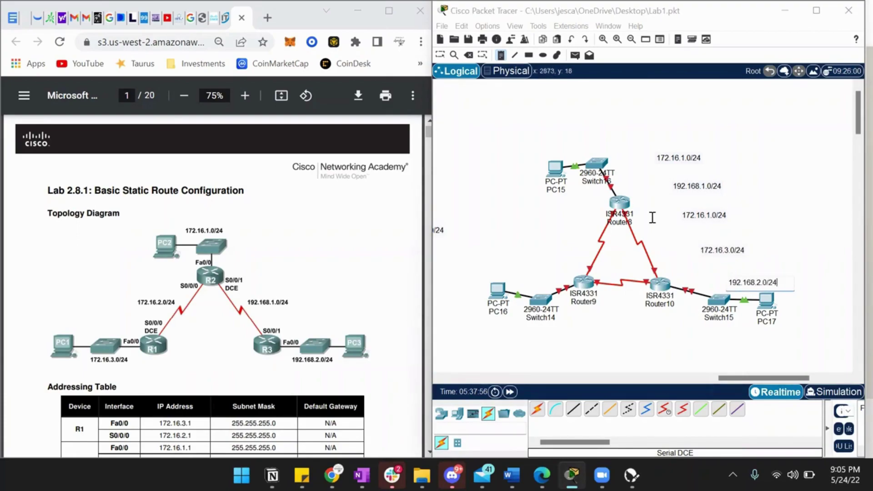
pyautogui.press('Escape')
# Move the first 172.16.1.0/24 note above the PC15–Switch16 link and change the duplicate note's text to 172.16.2.0/24
pyautogui.moveTo(674, 157); pyautogui.dragTo(581, 143)
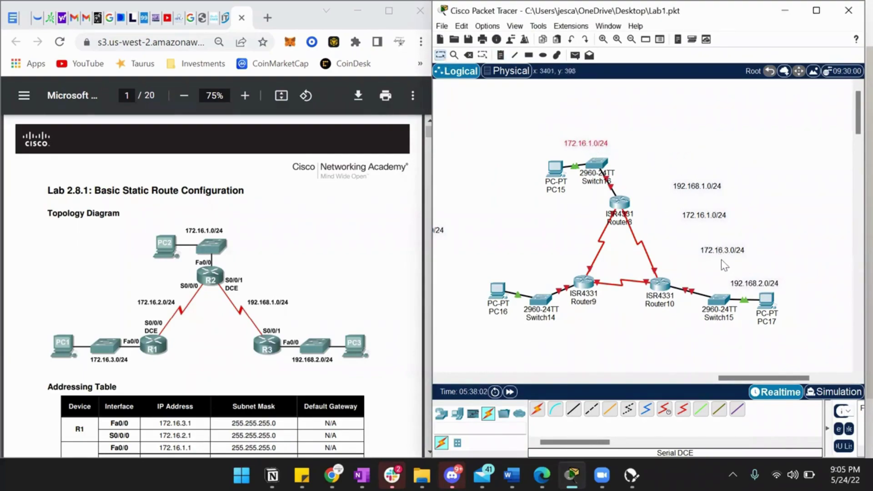
pyautogui.click(710, 219)
pyautogui.click(710, 219)
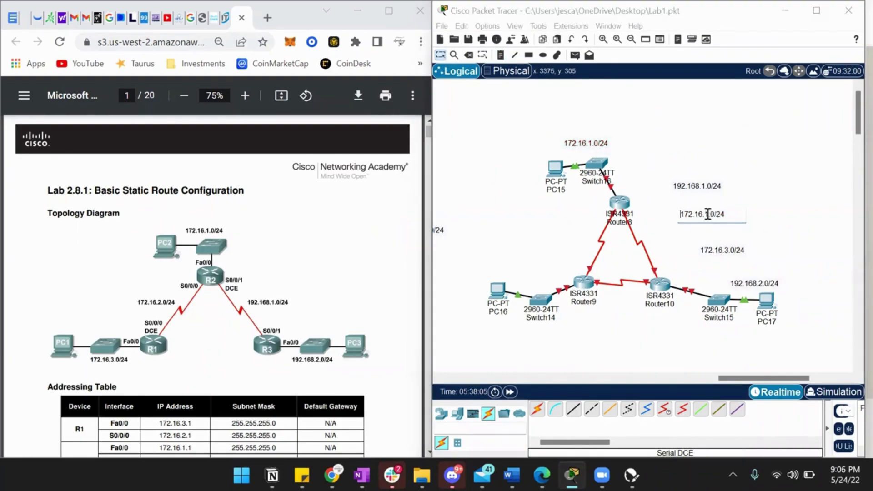
pyautogui.press('BackSpace')
pyautogui.write('2')
pyautogui.press('Return')
pyautogui.press('BackSpace')
pyautogui.press('Return')
pyautogui.press('BackSpace')
pyautogui.click(744, 181)
# Move the 172.16.2.0/24, 172.16.3.0/24, 192.168.1.0/24 and 192.168.2.0/24 notes beside their matching network segments, following the lab's topology diagram
pyautogui.moveTo(718, 219); pyautogui.dragTo(571, 243)
pyautogui.moveTo(711, 245); pyautogui.dragTo(531, 328)
pyautogui.moveTo(696, 191); pyautogui.dragTo(684, 246)
pyautogui.click(750, 284)
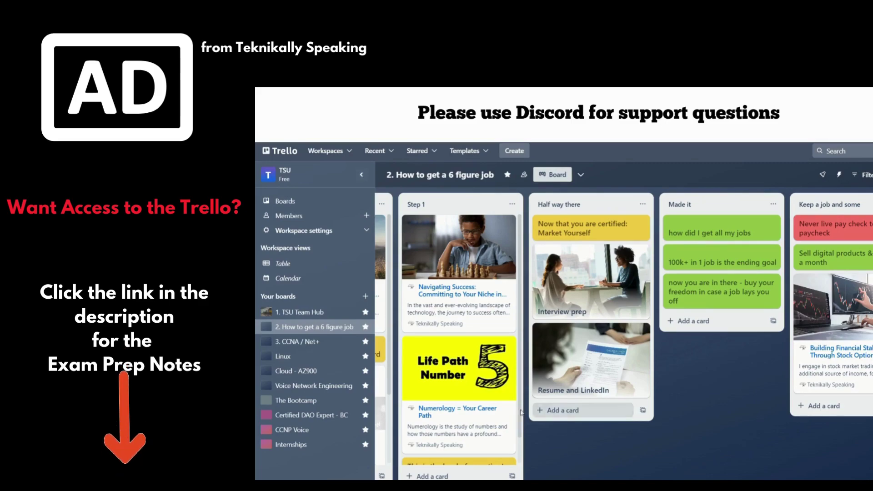
pyautogui.click(292, 338)
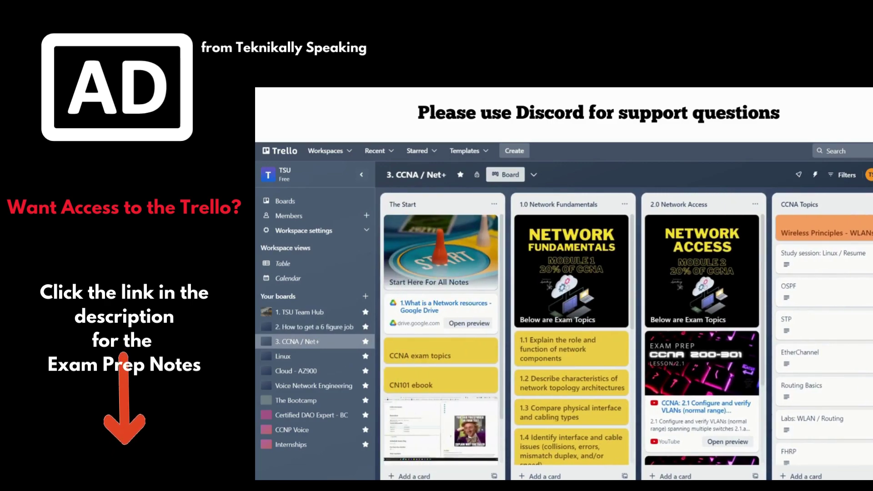
pyautogui.scroll(-1, 442, 432)
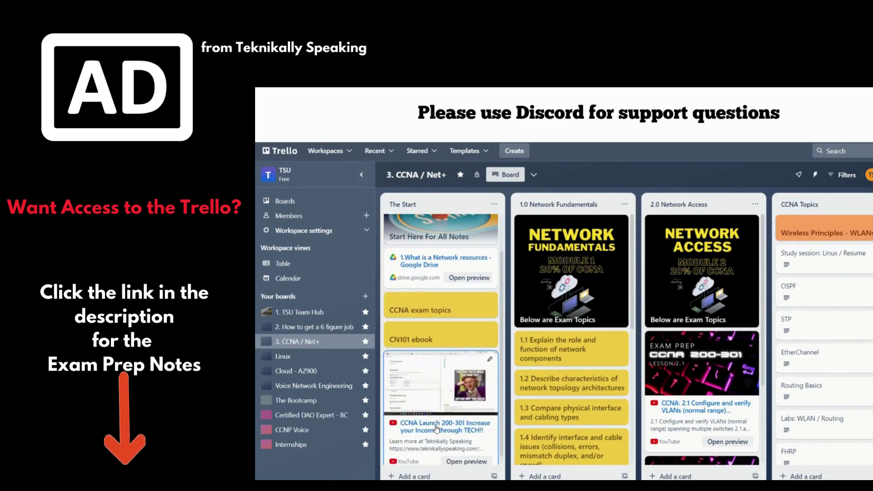
pyautogui.scroll(1, 442, 432)
pyautogui.scroll(-5, 536, 393)
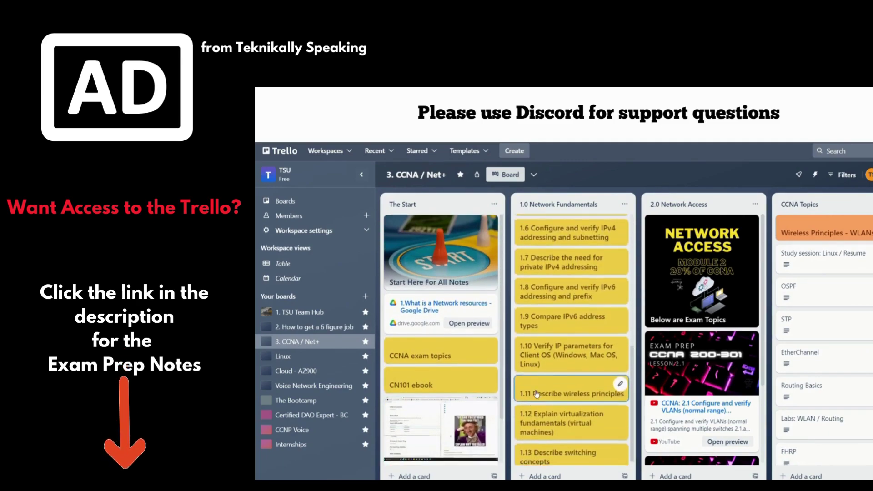
pyautogui.scroll(5, 536, 393)
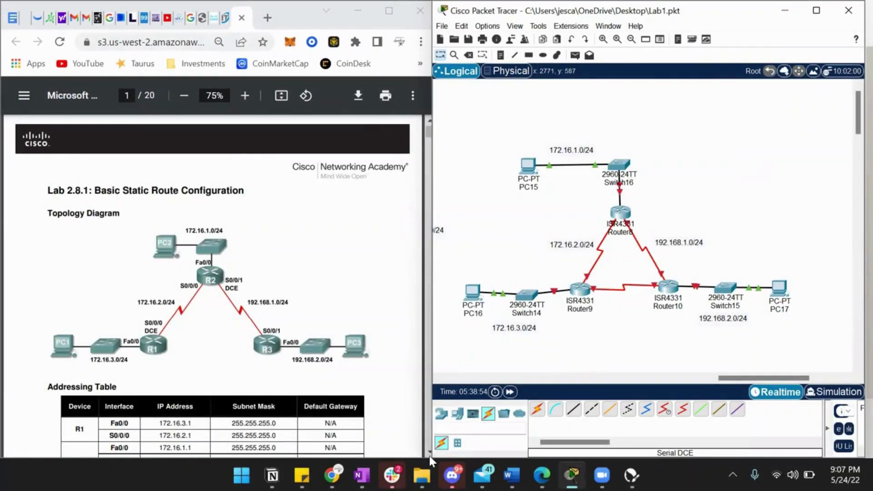
# Bring the lab document's addressing table into view and start a command-line session on Router9
pyautogui.click(429, 456)
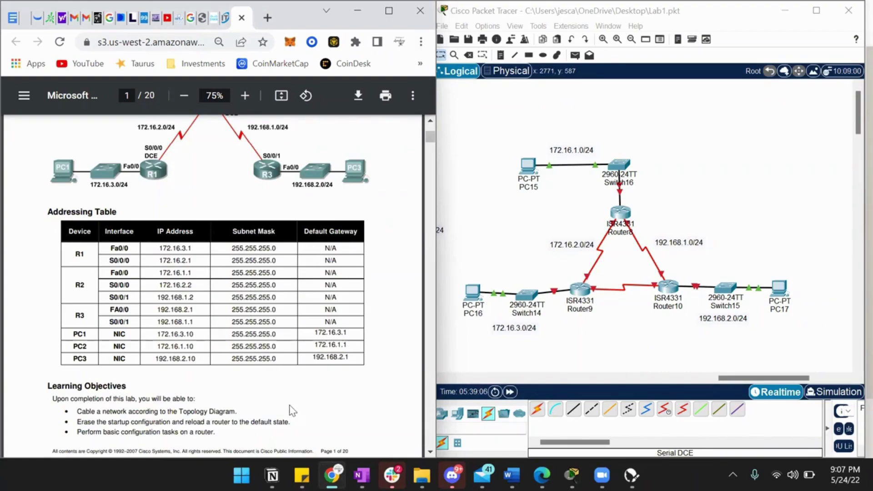
pyautogui.click(583, 290)
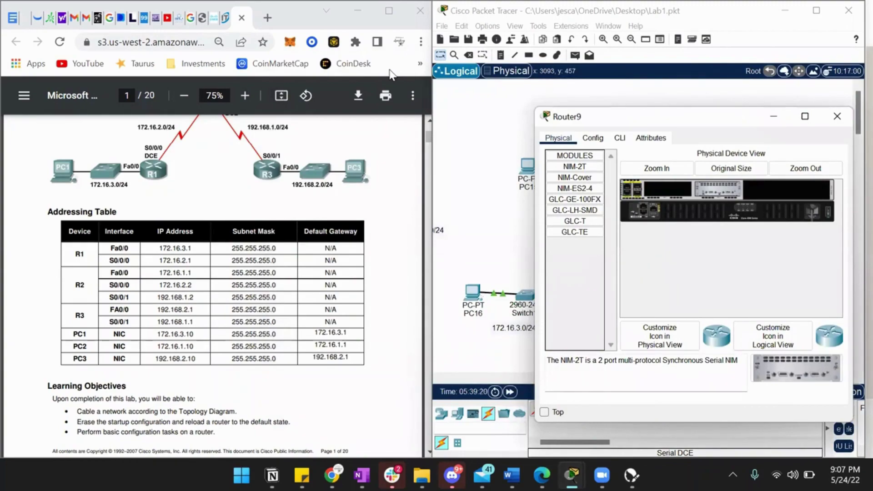
pyautogui.click(596, 140)
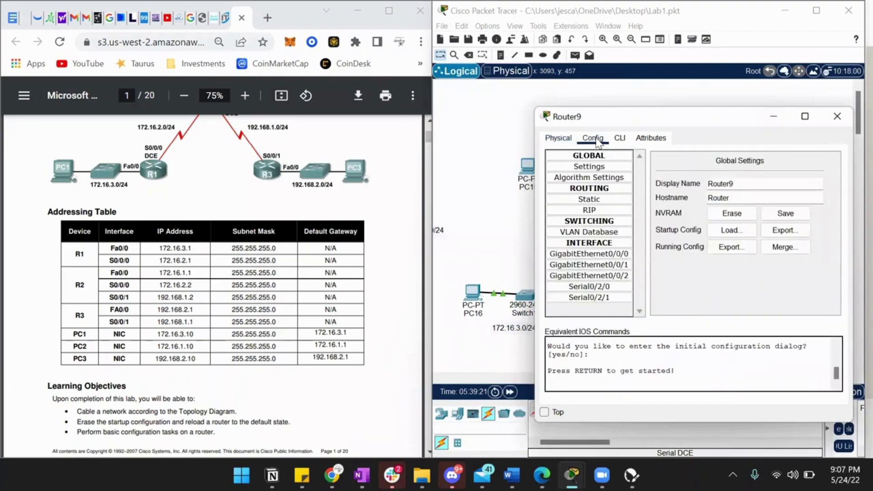
pyautogui.click(620, 139)
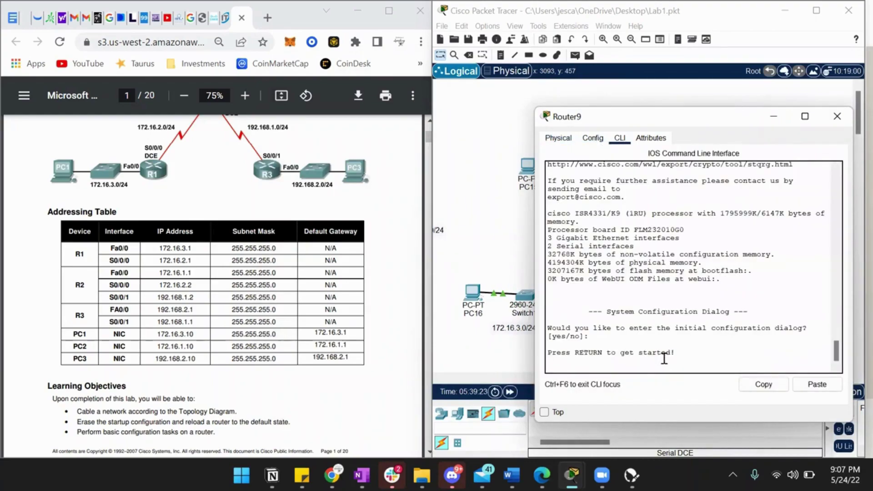
pyautogui.press('Return')
pyautogui.press('Return')
pyautogui.press('Return')
pyautogui.press('Return')
pyautogui.press('Return')
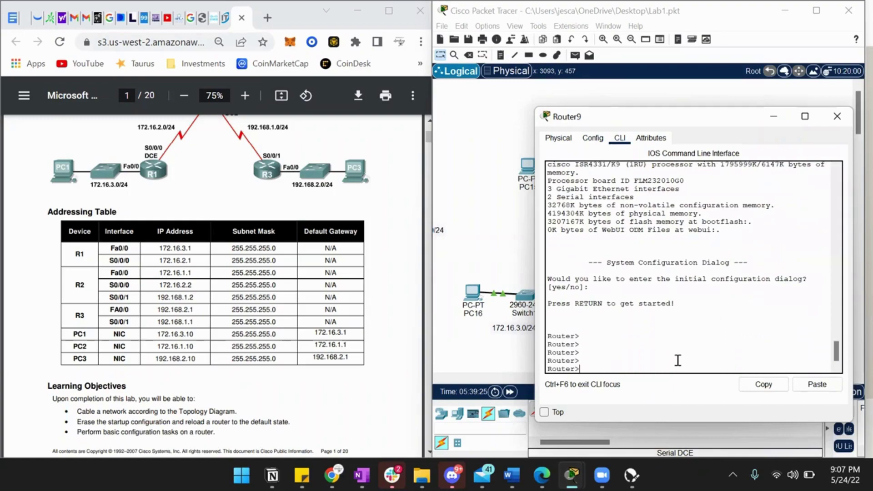
# Enter privileged mode on Router9 with enable, display its routing table with sh ip route, and close the router window
pyautogui.write('enable')
pyautogui.press('Return')
pyautogui.press('Return')
pyautogui.press('Return')
pyautogui.press('Return')
pyautogui.press('Return')
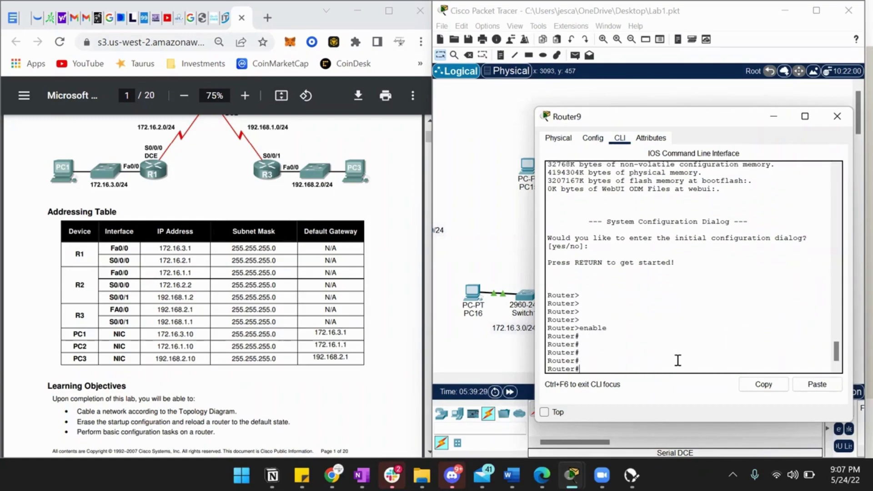
pyautogui.write('sh ip route')
pyautogui.press('Return')
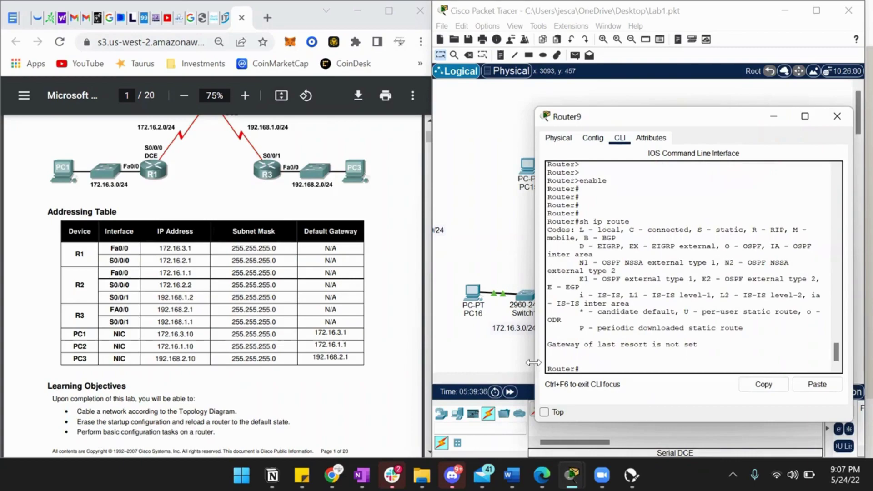
pyautogui.moveTo(533, 362); pyautogui.dragTo(428, 361)
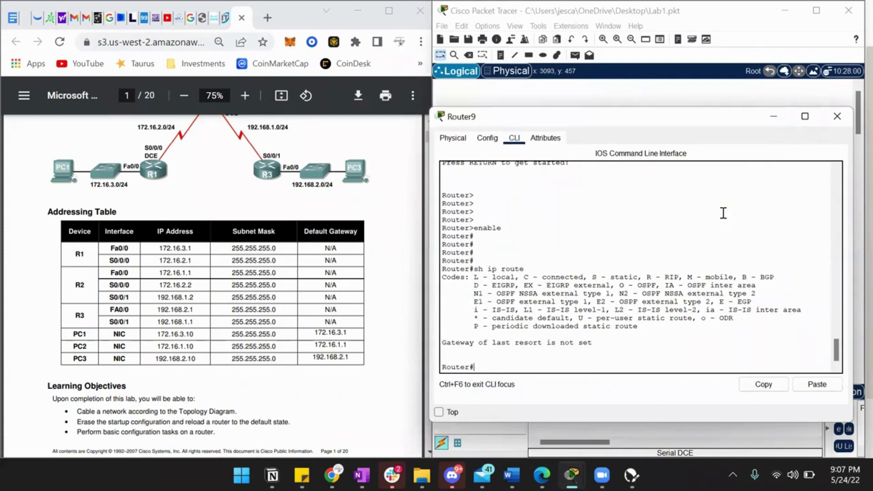
pyautogui.click(840, 119)
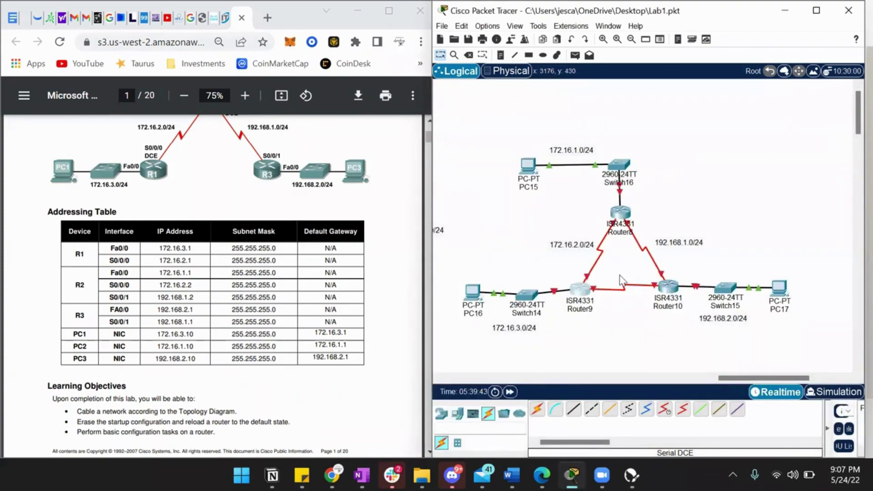
# Rename Router9 as R1 in the topology
pyautogui.click(592, 308)
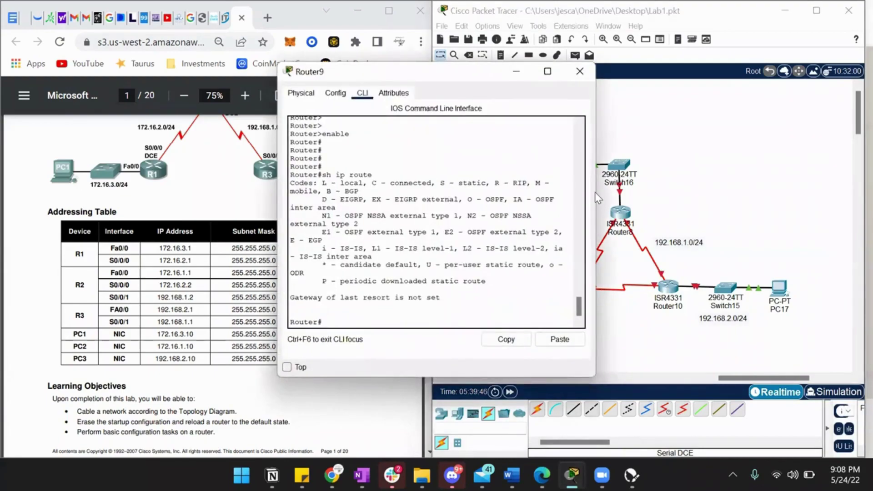
pyautogui.click(580, 71)
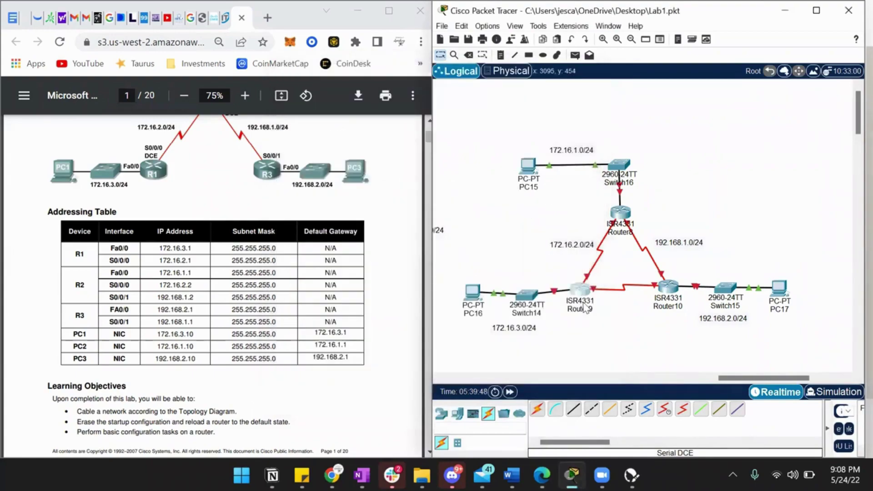
pyautogui.click(586, 309)
pyautogui.press('BackSpace')
pyautogui.press('BackSpace')
pyautogui.press('BackSpace')
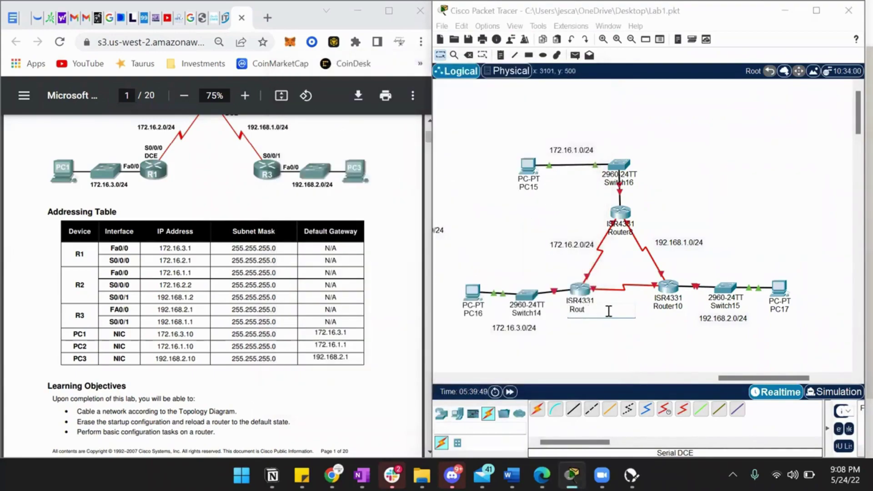
pyautogui.press('BackSpace')
pyautogui.press('BackSpace')
pyautogui.press('BackSpace')
pyautogui.write('1')
pyautogui.press('Return')
# Rename Router8 as R2 in the topology
pyautogui.click(624, 233)
pyautogui.press('BackSpace')
pyautogui.press('BackSpace')
pyautogui.press('BackSpace')
pyautogui.press('BackSpace')
pyautogui.press('BackSpace')
pyautogui.press('BackSpace')
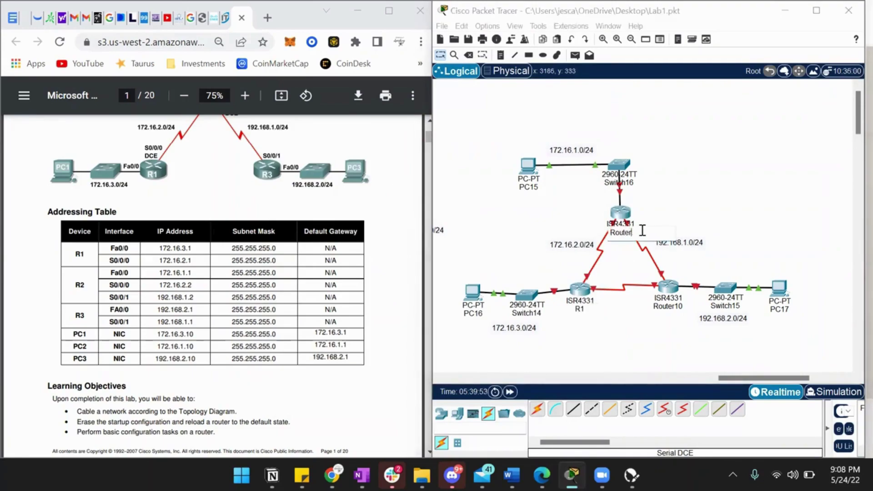
pyautogui.write('2')
# Rename Router10 as R3 in the topology
pyautogui.click(672, 308)
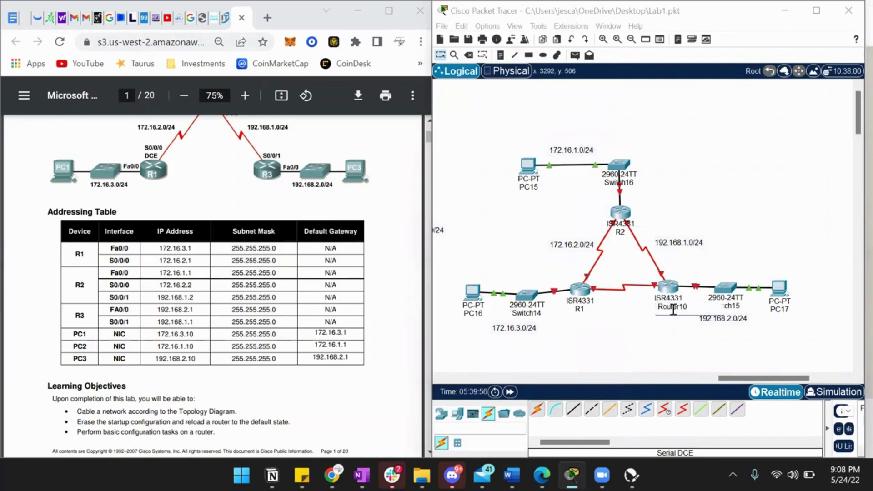
pyautogui.press('BackSpace')
pyautogui.press('BackSpace')
pyautogui.press('BackSpace')
pyautogui.press('BackSpace')
pyautogui.press('BackSpace')
pyautogui.press('BackSpace')
pyautogui.press('BackSpace')
pyautogui.write('3')
pyautogui.click(640, 340)
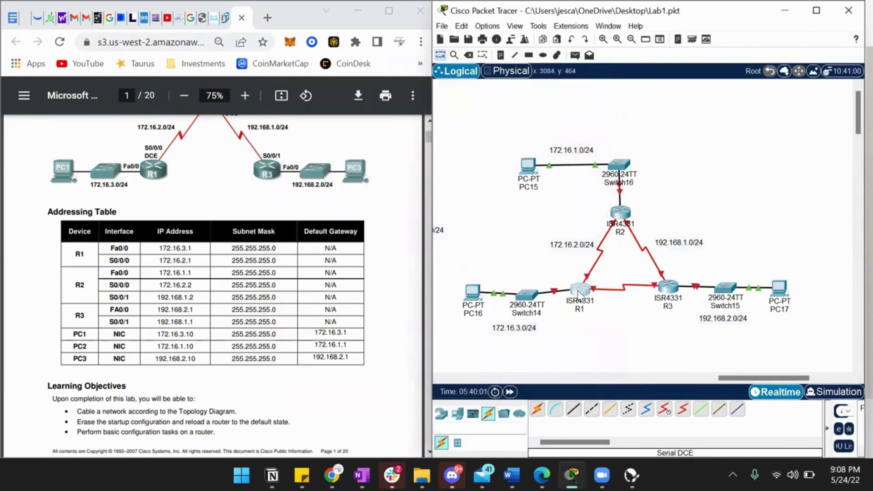
# Open R1's command line in the topology and bring up a fresh privileged prompt
pyautogui.click(579, 291)
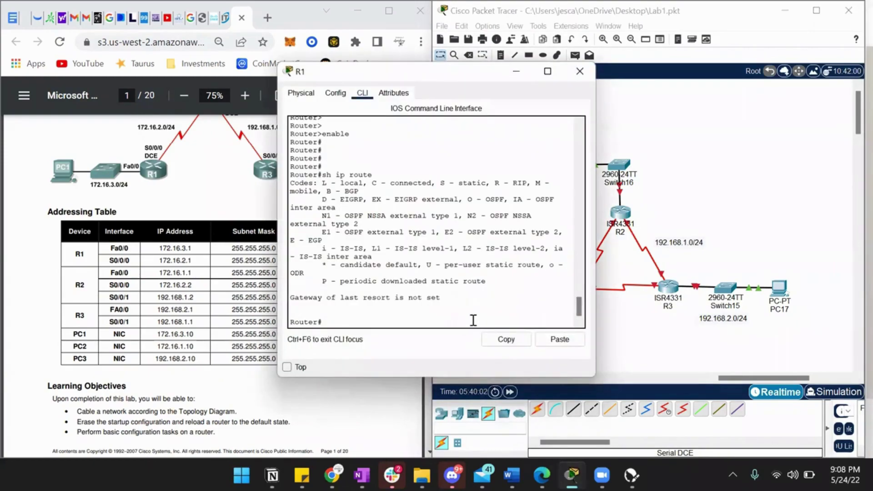
pyautogui.press('Return')
pyautogui.press('Return')
pyautogui.press('Return')
pyautogui.press('Return')
pyautogui.press('Return')
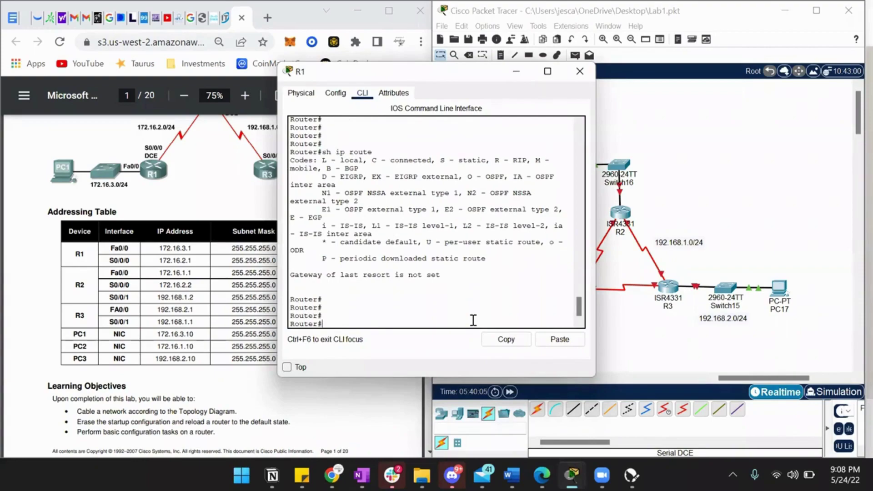
pyautogui.write('conf t')
pyautogui.press('Return')
pyautogui.press('Return')
pyautogui.press('Return')
pyautogui.press('Return')
pyautogui.press('Return')
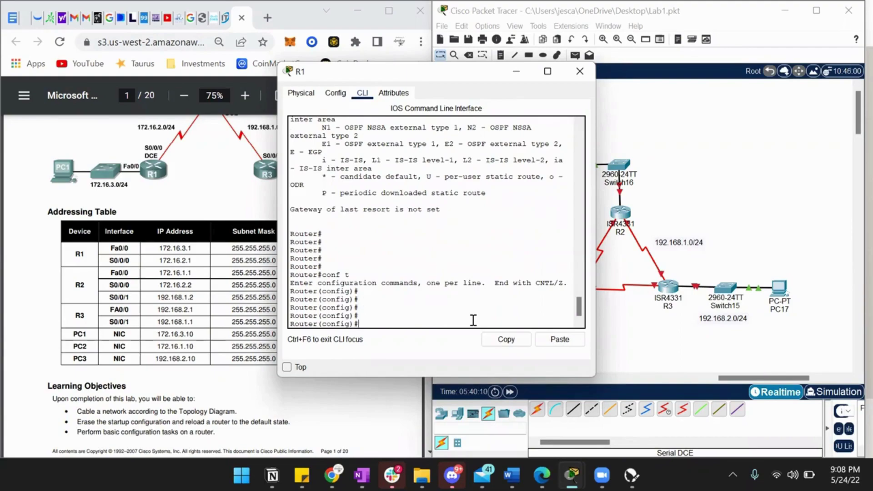
pyautogui.write('end')
pyautogui.press('Return')
pyautogui.press('Return')
pyautogui.press('Return')
pyautogui.press('Return')
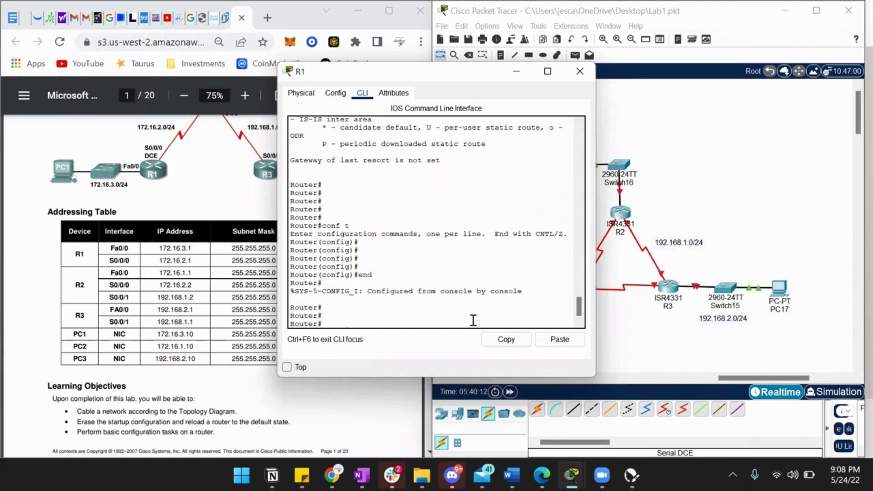
# List R1's interfaces with sh ip int brief and check the names of the first Gigabit Ethernet and first serial interfaces
pyautogui.write('sh ip int brief')
pyautogui.press('Return')
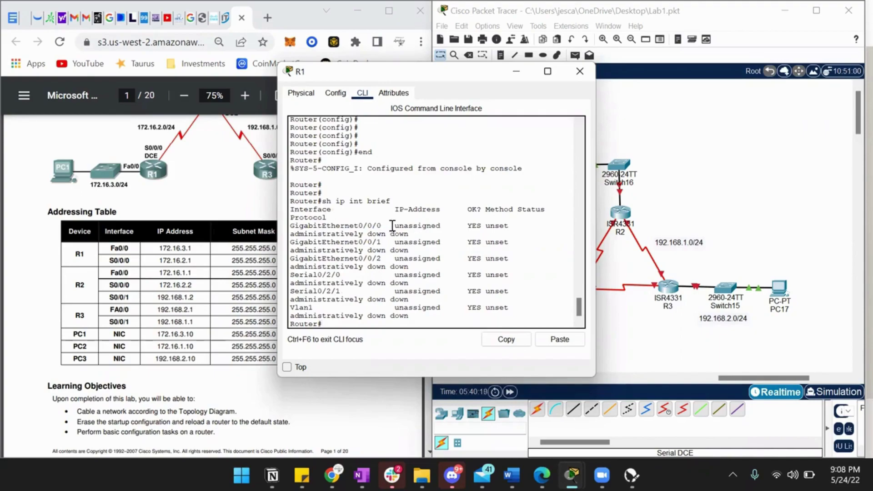
pyautogui.moveTo(390, 226); pyautogui.dragTo(320, 225)
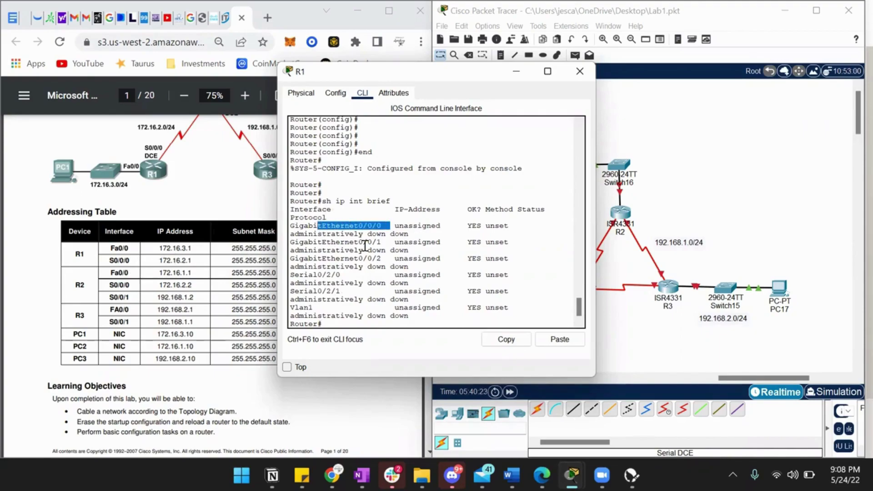
pyautogui.moveTo(358, 275); pyautogui.dragTo(322, 275)
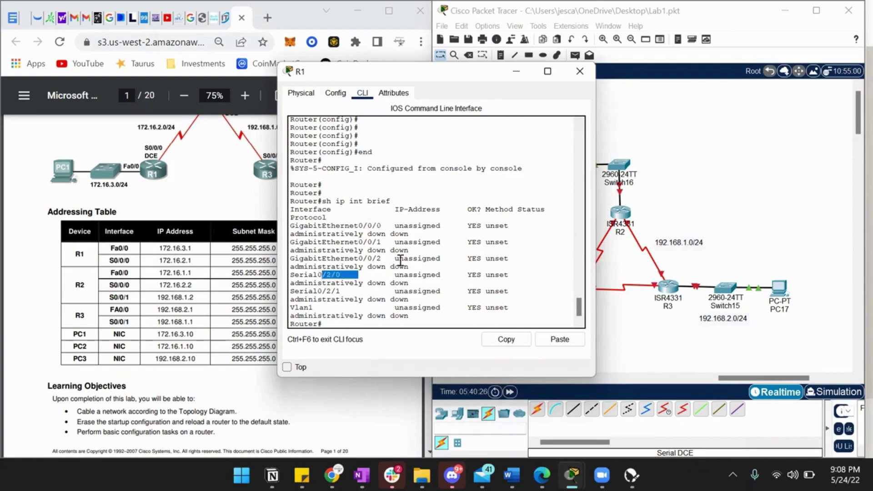
# Enter global configuration mode on R1 with conf t
pyautogui.click(340, 322)
pyautogui.press('Return')
pyautogui.press('Return')
pyautogui.press('Return')
pyautogui.press('Return')
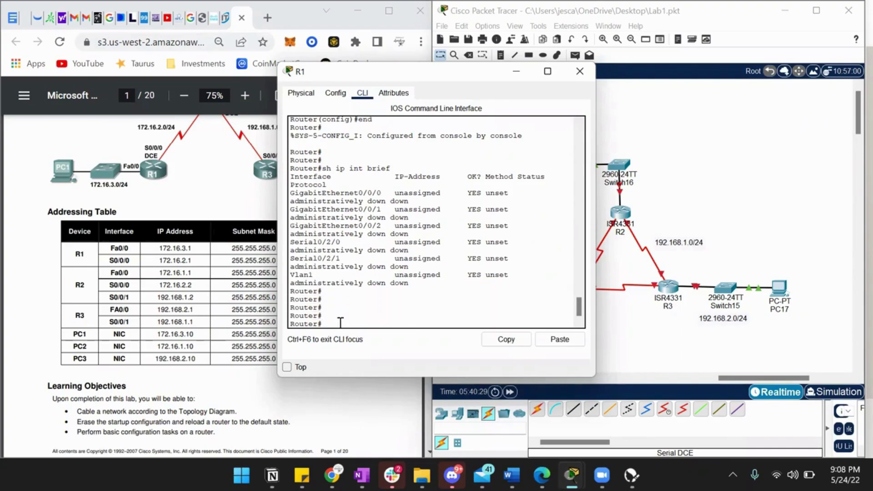
pyautogui.write('conf t')
pyautogui.press('Return')
pyautogui.press('Return')
pyautogui.press('Return')
pyautogui.press('Return')
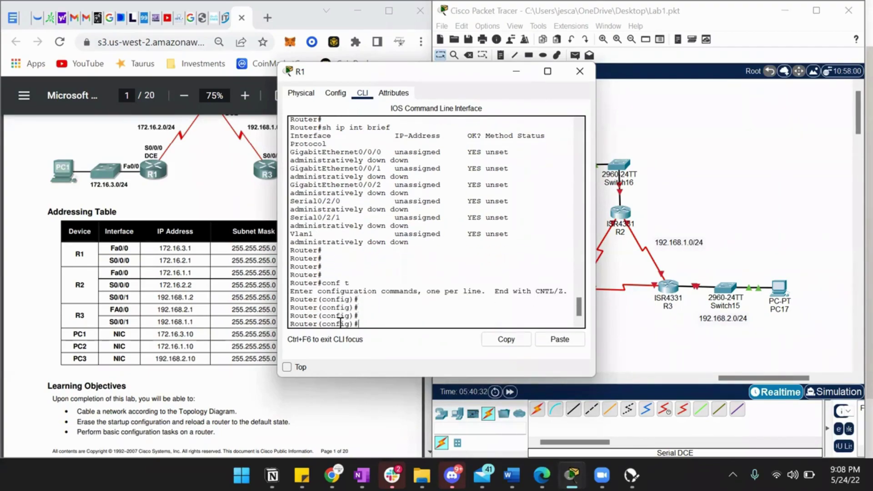
# Configure R1's interface g0/0/0 with IP address 172.16.3.1 and mask 255.255.255.0, and enable it with no shut
pyautogui.write('int g0/0/0')
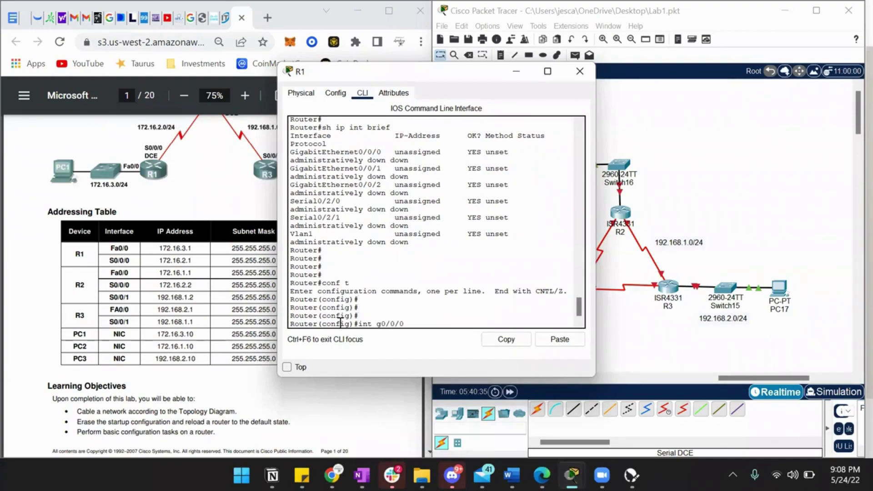
pyautogui.press('Return')
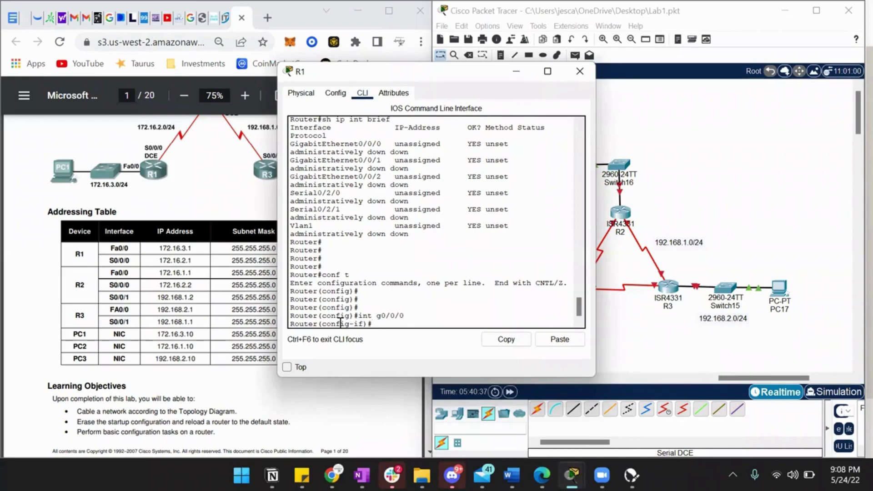
pyautogui.write('ip address 17')
pyautogui.write('2.16.3.1')
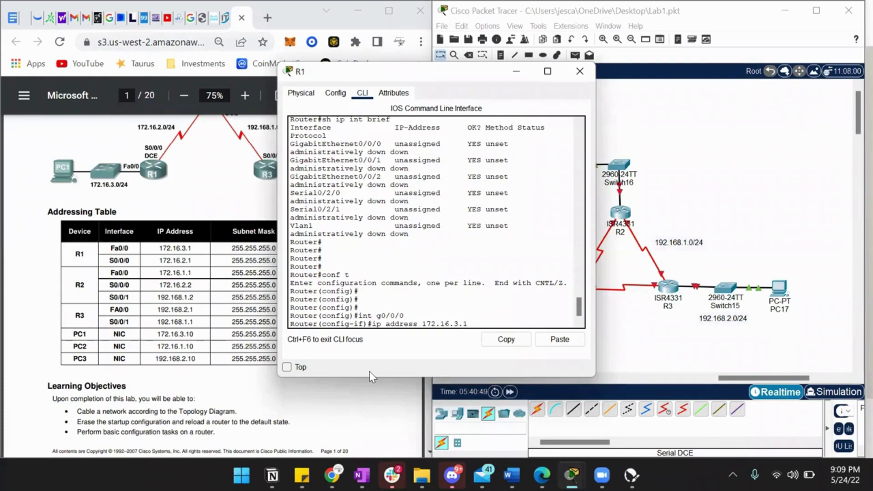
pyautogui.write('255.255.255.0')
pyautogui.press('Return')
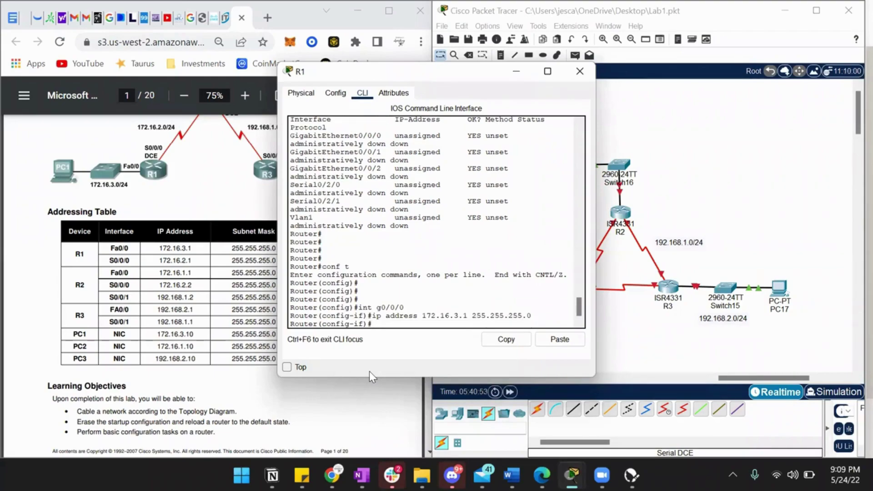
pyautogui.write('no shut')
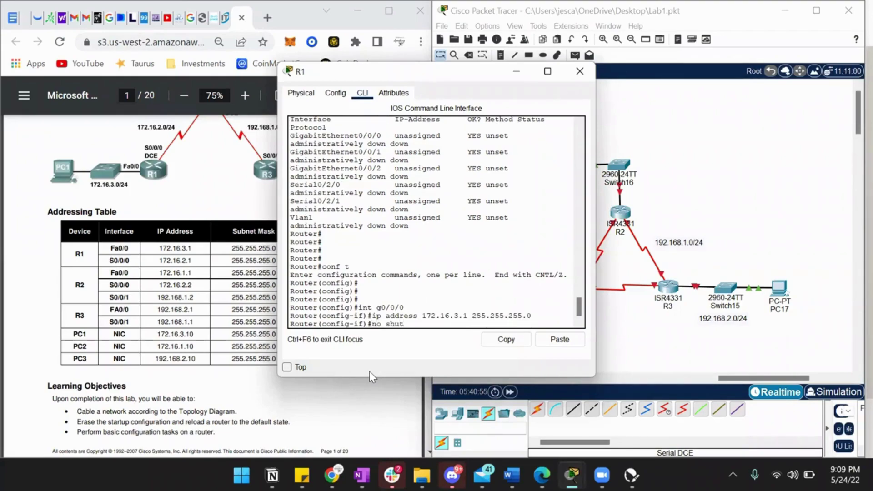
pyautogui.press('Return')
pyautogui.press('Return')
pyautogui.press('Return')
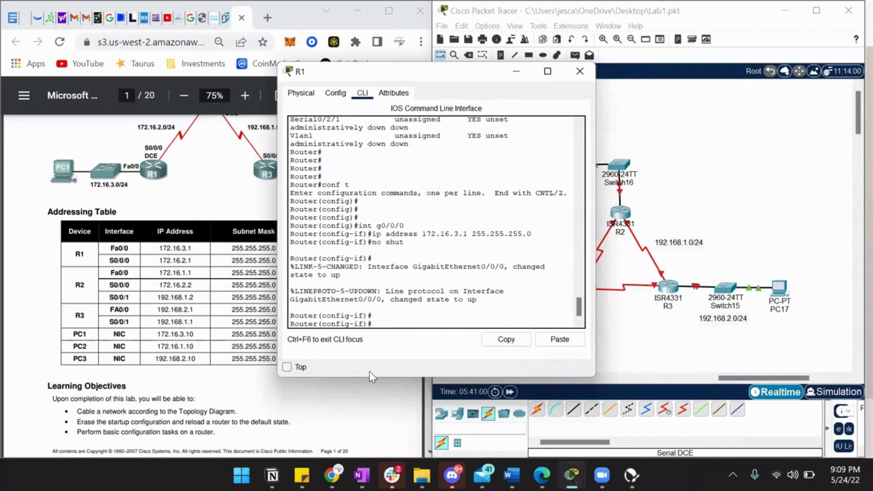
# Configure R1's interface s0/2/0 with IP address 172.16.2.1 and mask 255.255.255.0, and enable it with no shut
pyautogui.write('int s0/2/-0')
pyautogui.press('Return')
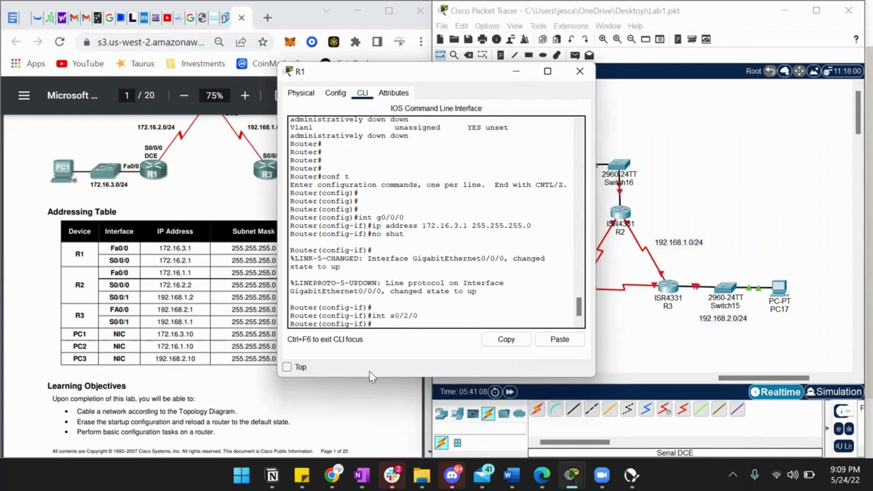
pyautogui.write('ip addrss')
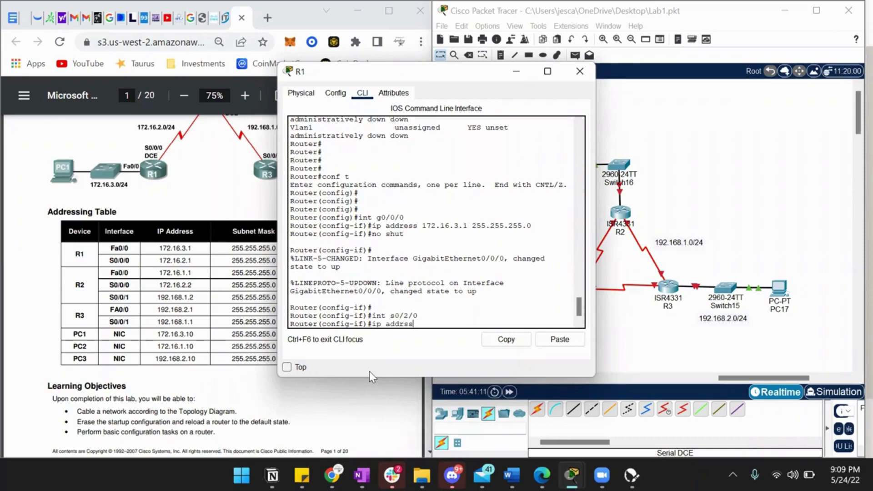
pyautogui.press('BackSpace')
pyautogui.press('BackSpace')
pyautogui.write('ess 172.16.2.1 255.255.3')
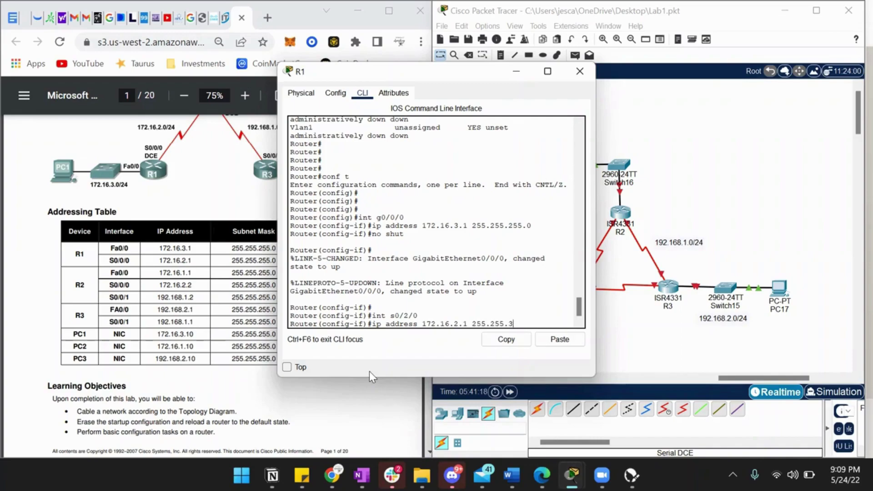
pyautogui.press('BackSpace')
pyautogui.write('255.0')
pyautogui.press('Return')
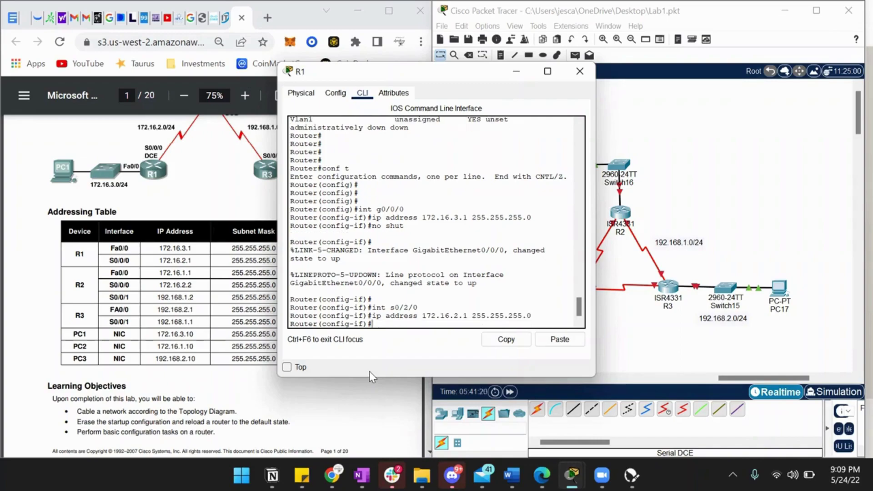
pyautogui.write('no shut')
pyautogui.press('Return')
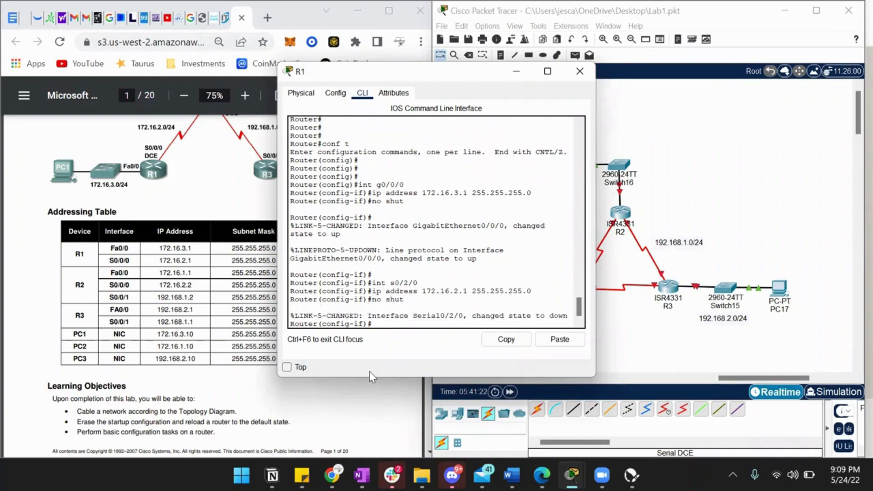
pyautogui.press('Return')
pyautogui.press('Return')
pyautogui.press('Return')
pyautogui.press('Return')
pyautogui.press('Return')
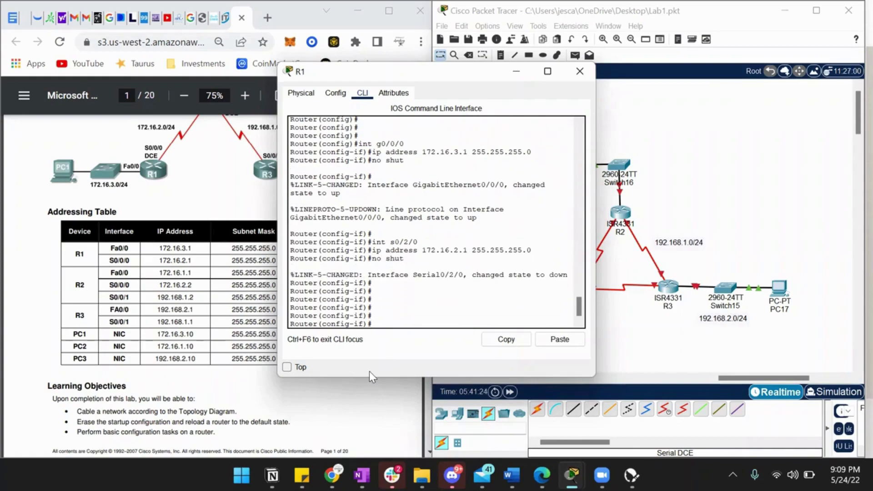
# Return R1 from interface configuration to privileged mode with end
pyautogui.write('end')
pyautogui.press('Return')
pyautogui.press('Return')
pyautogui.press('Return')
pyautogui.press('Return')
pyautogui.press('Return')
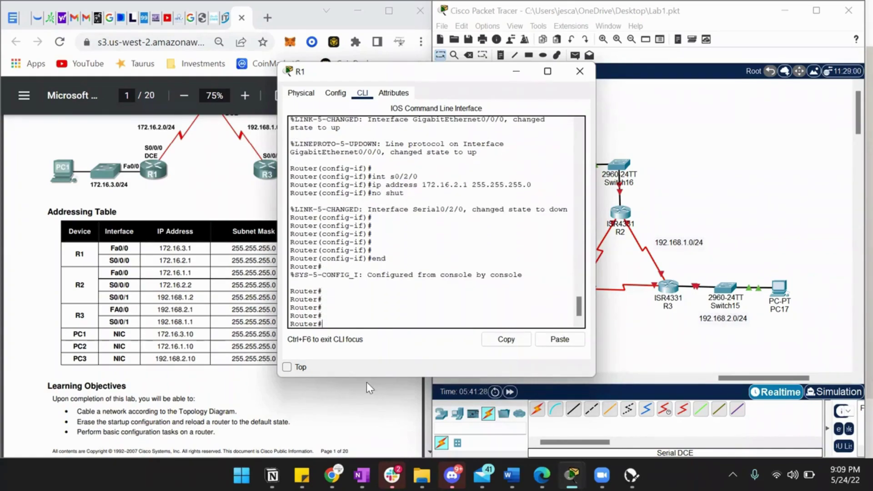
# Display R1's interface summary with sh ip int brief and widen the router window so each entry fits on one line
pyautogui.write('sh ip int brie')
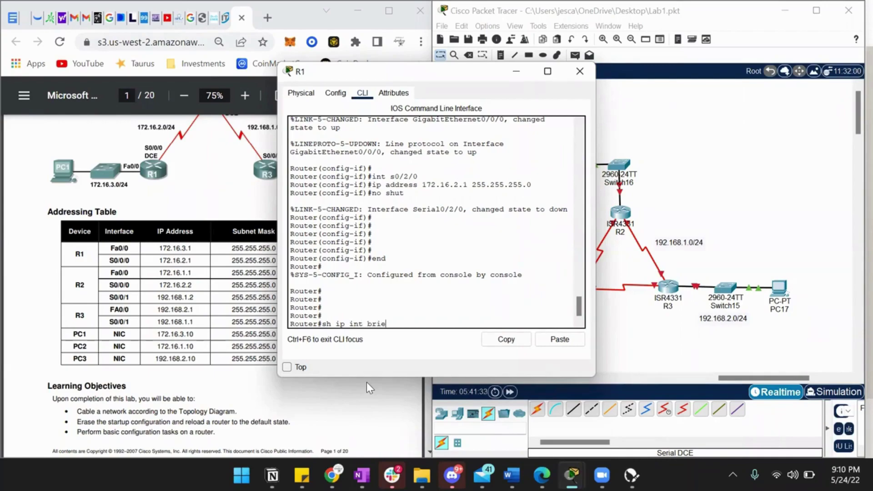
pyautogui.write('f')
pyautogui.press('Return')
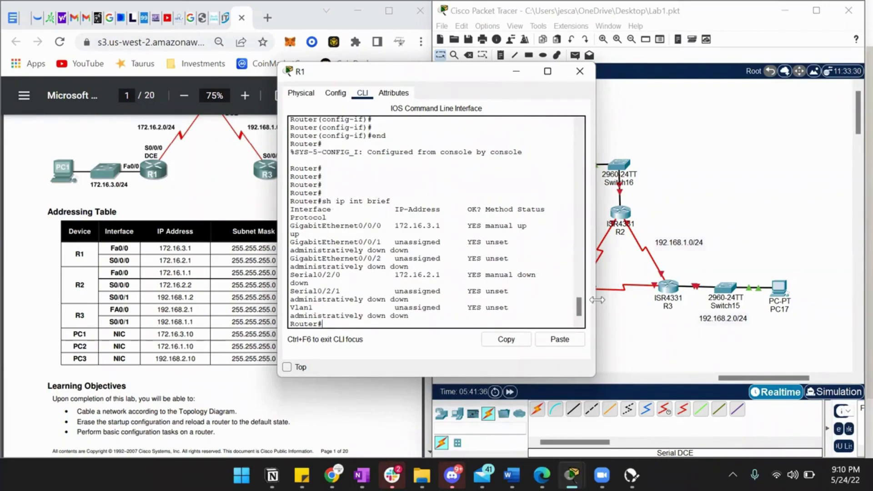
pyautogui.moveTo(597, 300); pyautogui.dragTo(776, 294)
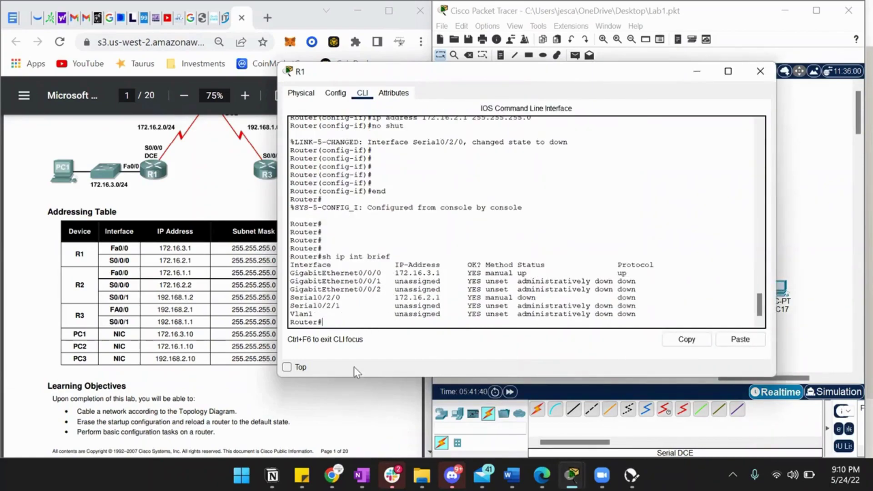
pyautogui.press('Return')
pyautogui.press('Return')
pyautogui.press('Return')
pyautogui.press('Return')
pyautogui.press('Return')
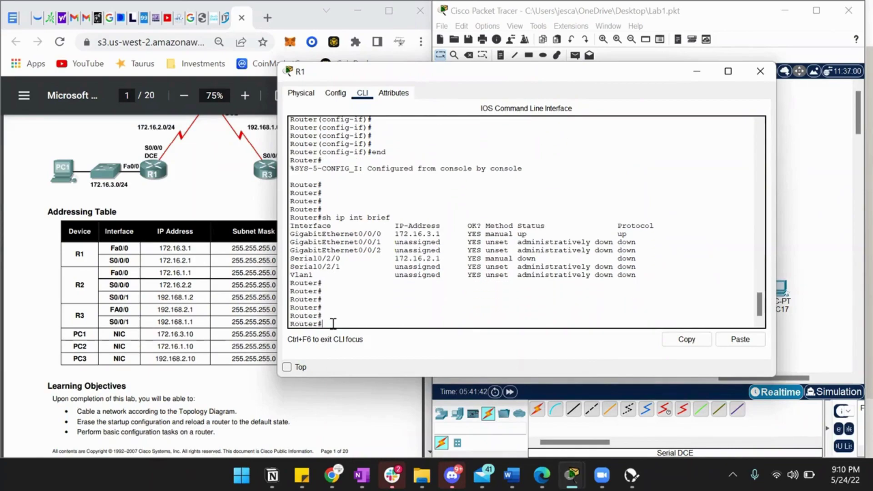
# Display R1's routing table with sh ip route
pyautogui.write('sh i[p')
pyautogui.press('BackSpace')
pyautogui.press('BackSpace')
pyautogui.press('BackSpace')
pyautogui.press('BackSpace')
pyautogui.press('BackSpace')
pyautogui.write('ip route')
pyautogui.press('Return')
pyautogui.press('Return')
pyautogui.press('Return')
pyautogui.press('Return')
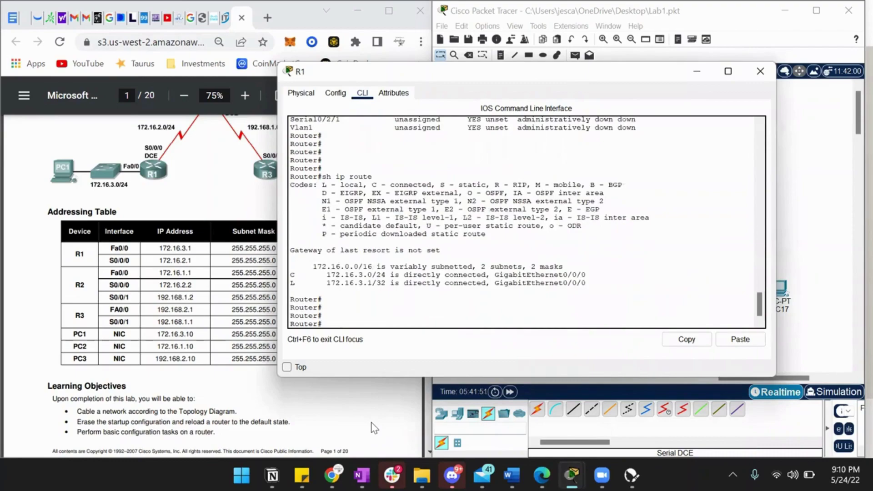
# Examine the route codes, the 172.16.0.0/16 summary line and the connected and local entries in R1's routing table, and close the router window
pyautogui.tripleClick(288, 277)
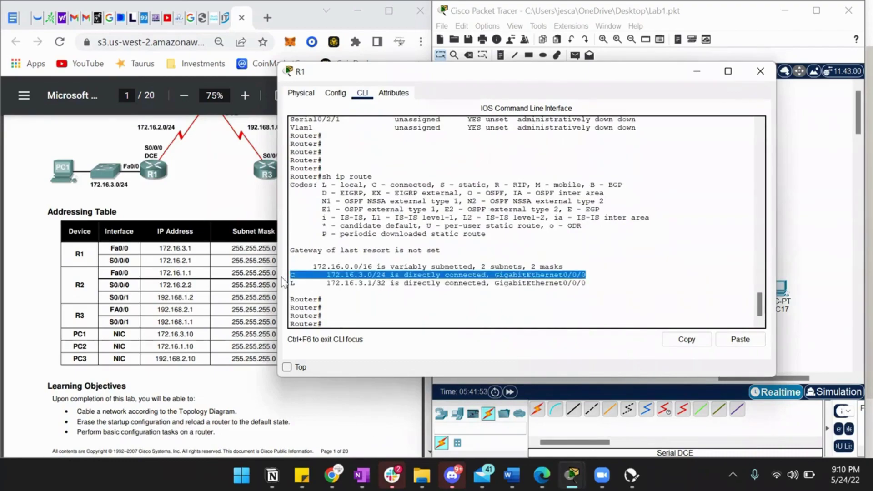
pyautogui.click(295, 280)
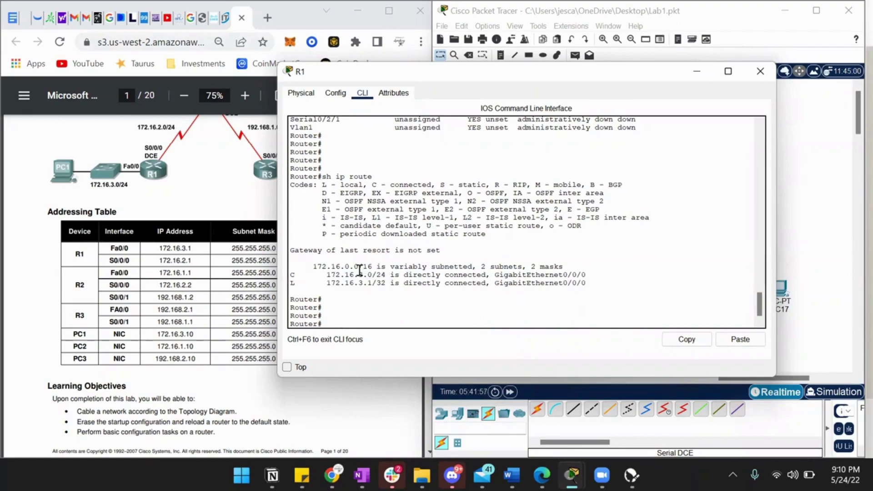
pyautogui.moveTo(311, 267); pyautogui.dragTo(329, 266)
pyautogui.click(324, 186)
pyautogui.moveTo(440, 185); pyautogui.dragTo(480, 189)
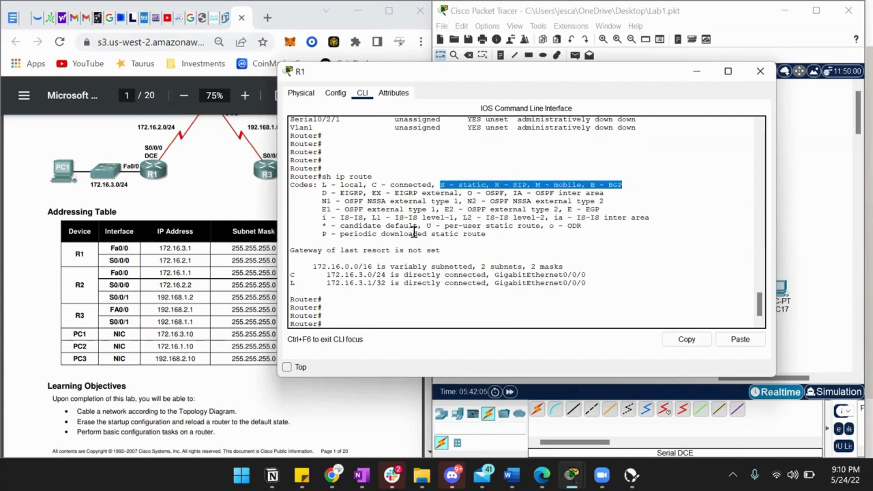
pyautogui.click(304, 274)
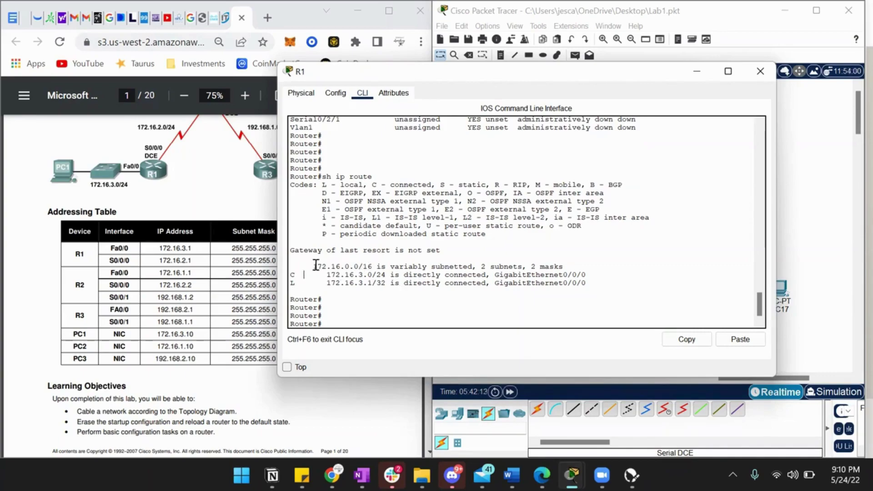
pyautogui.moveTo(316, 265); pyautogui.dragTo(529, 267)
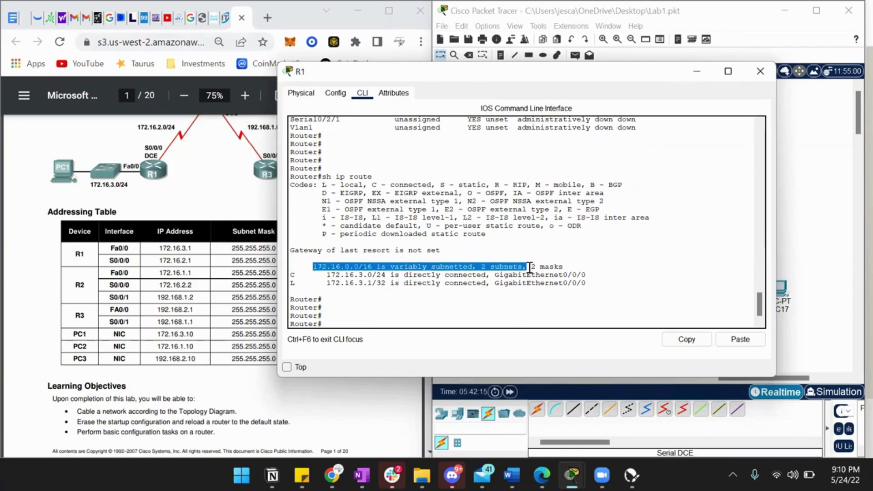
pyautogui.click(433, 278)
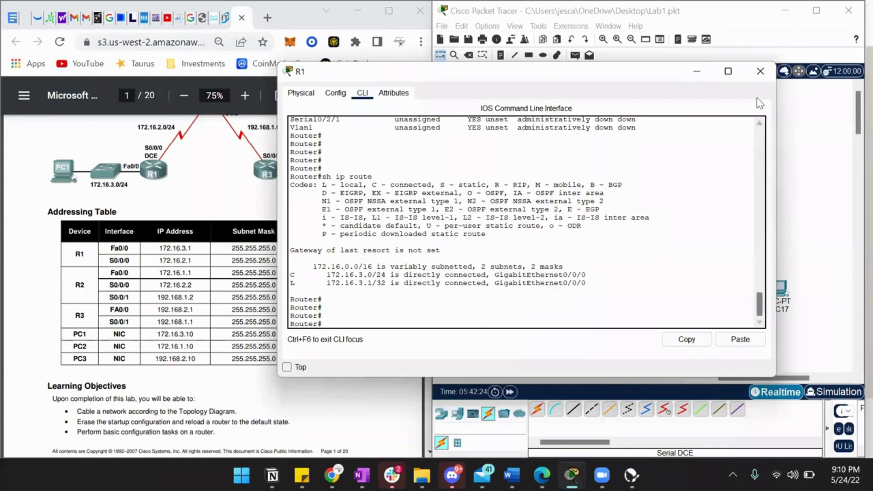
pyautogui.click(757, 74)
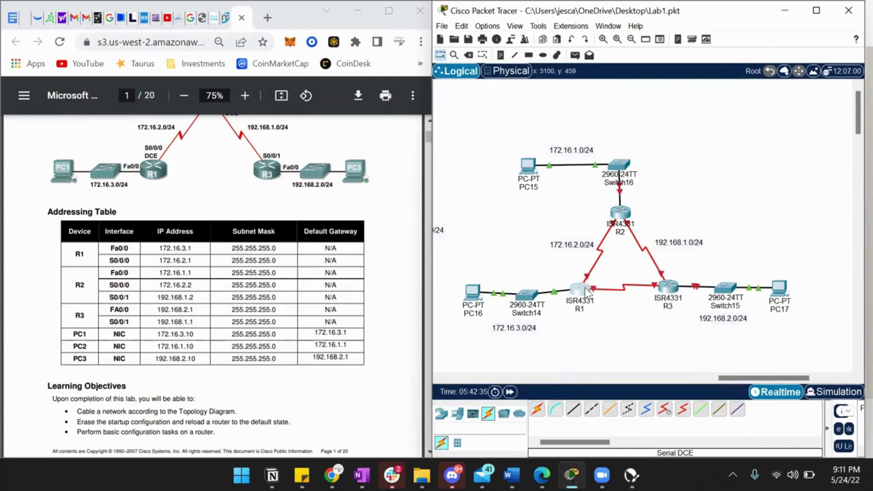
pyautogui.moveTo(585, 292)
pyautogui.click(578, 290)
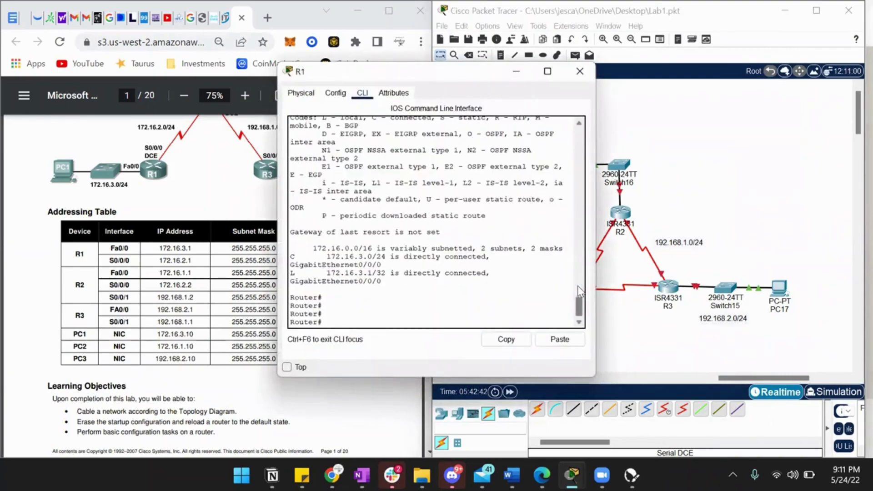
pyautogui.click(579, 72)
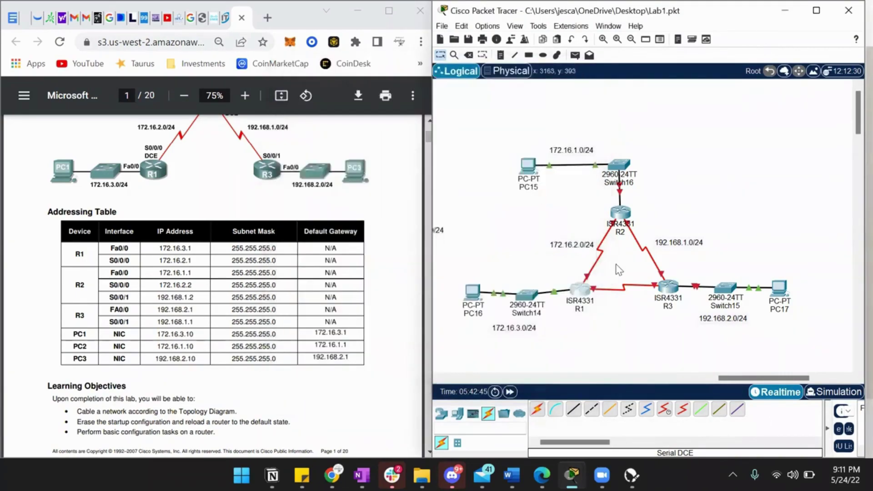
# Open R2's command line and decline the initial configuration dialog with n to reach the user prompt
pyautogui.click(620, 213)
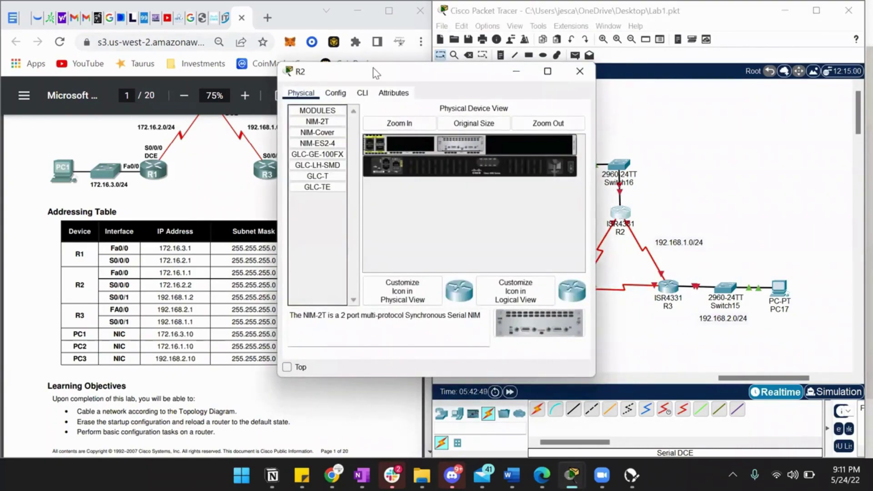
pyautogui.moveTo(376, 73); pyautogui.dragTo(576, 127)
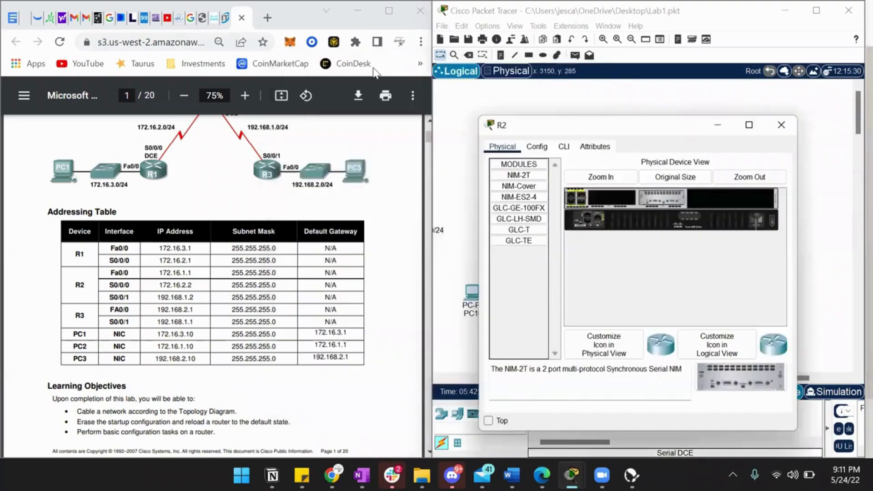
pyautogui.click(564, 146)
pyautogui.write('n')
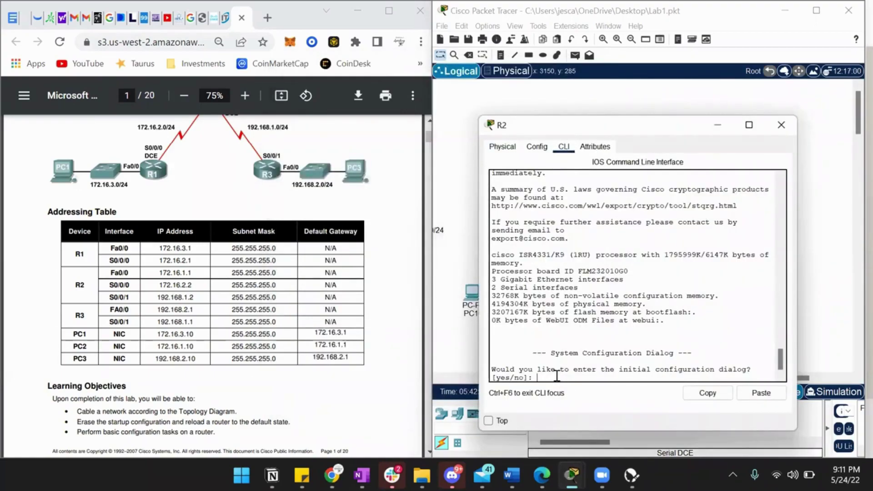
pyautogui.press('Return')
pyautogui.press('Return')
pyautogui.press('Return')
pyautogui.press('Return')
pyautogui.press('Return')
pyautogui.press('Return')
pyautogui.press('Return')
# Enter privileged mode on R2 with en
pyautogui.write('en')
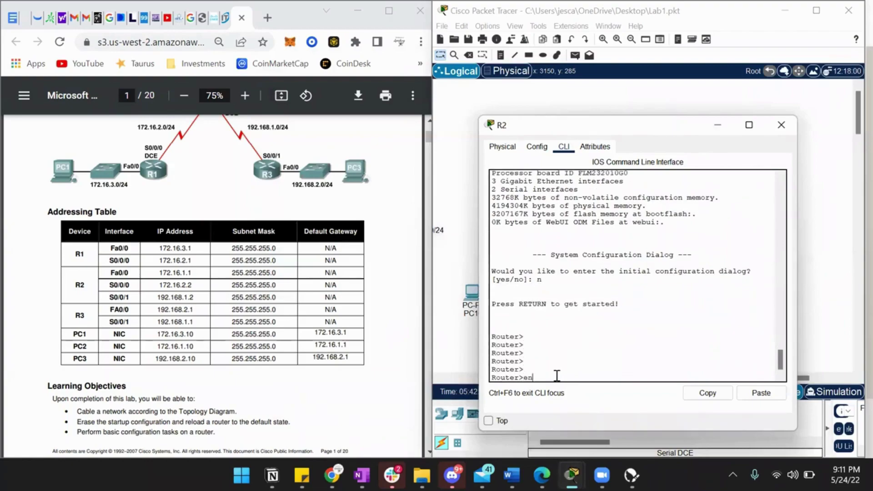
pyautogui.press('Return')
pyautogui.press('Return')
pyautogui.press('Return')
pyautogui.press('Return')
pyautogui.press('Return')
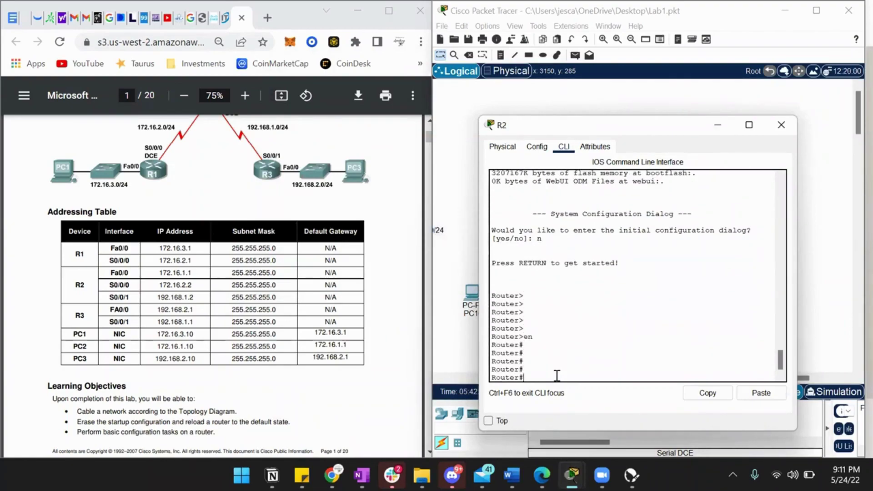
# Display R2's interface summary with sh ip int brief, widen the router window and highlight the GigabitEthernet0/0/0 entry
pyautogui.write('sh ip int brief')
pyautogui.press('Return')
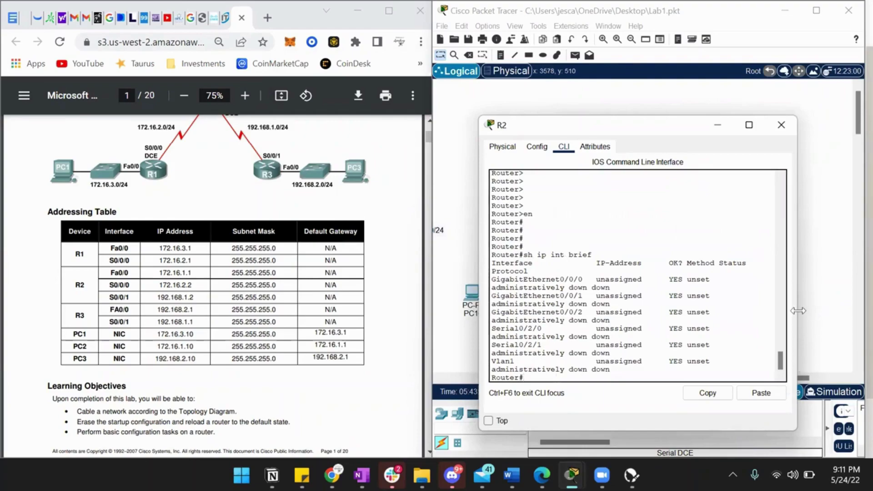
pyautogui.moveTo(798, 311); pyautogui.dragTo(859, 308)
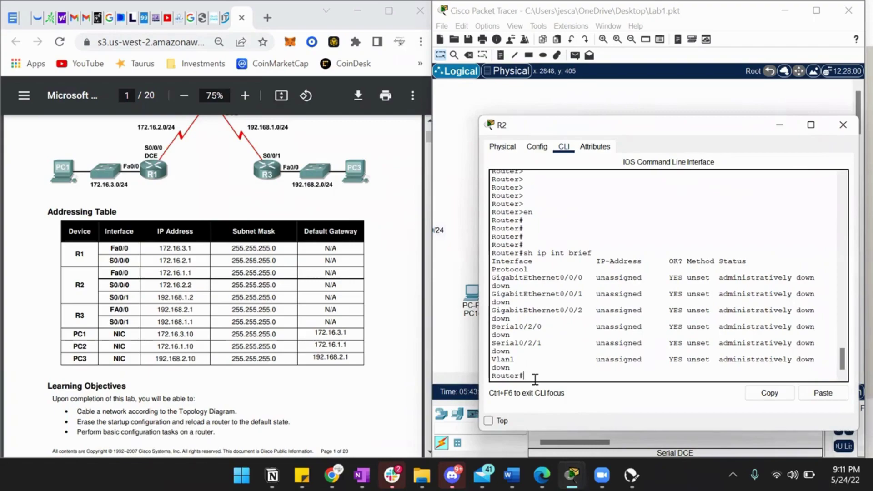
pyautogui.moveTo(513, 286); pyautogui.dragTo(493, 278)
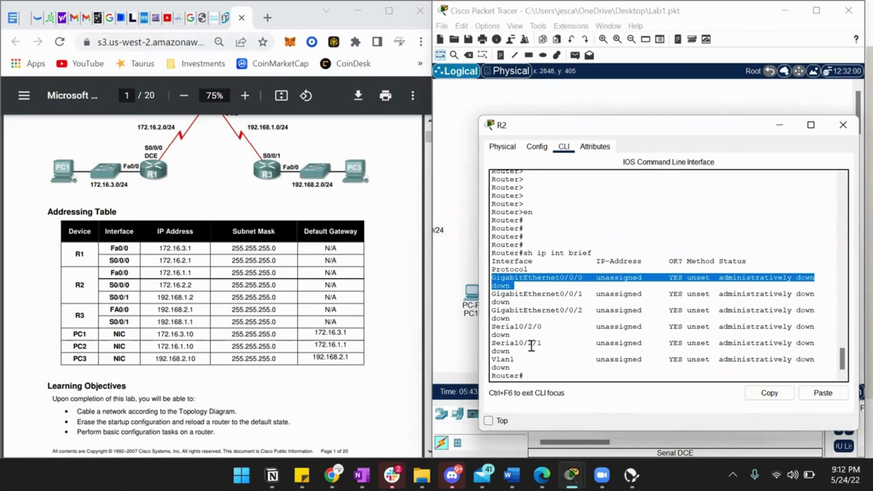
# Enter global configuration mode on R2 with conf t and enable interface g0/0/0 with no shut
pyautogui.click(536, 375)
pyautogui.press('Return')
pyautogui.write('conf t')
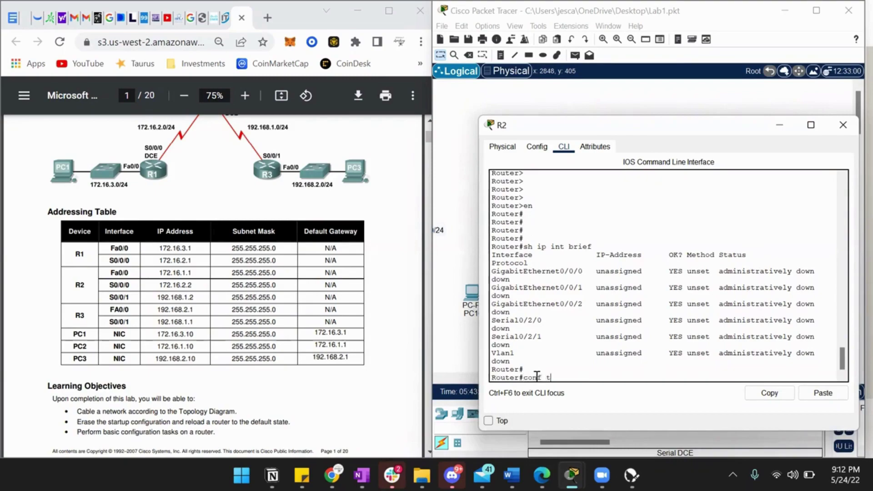
pyautogui.press('Return')
pyautogui.press('Return')
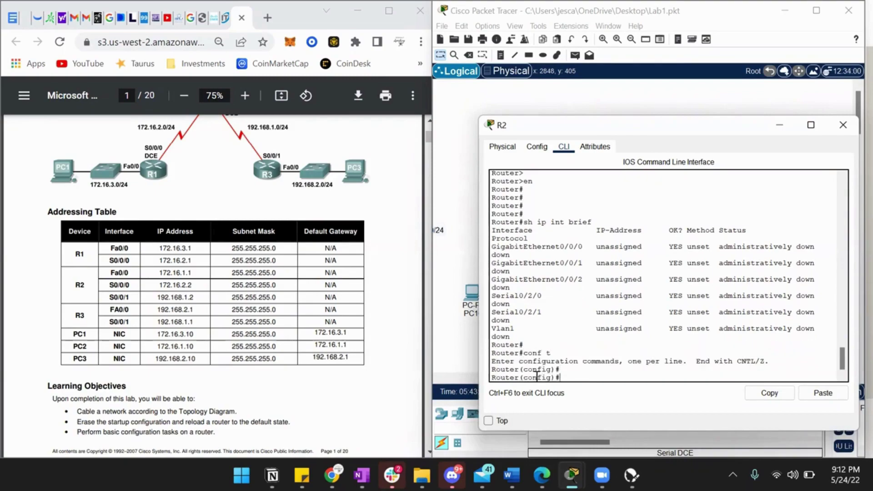
pyautogui.write('int g0/0/0')
pyautogui.press('Return')
pyautogui.write('no shut')
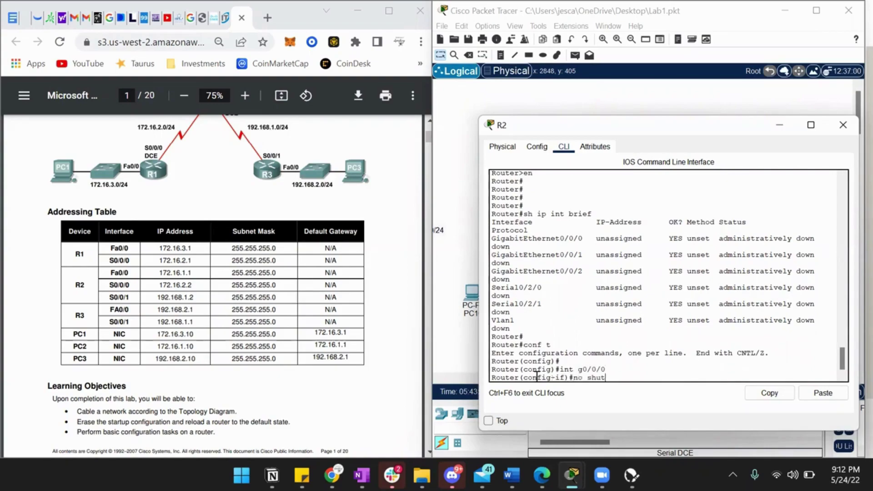
pyautogui.press('Return')
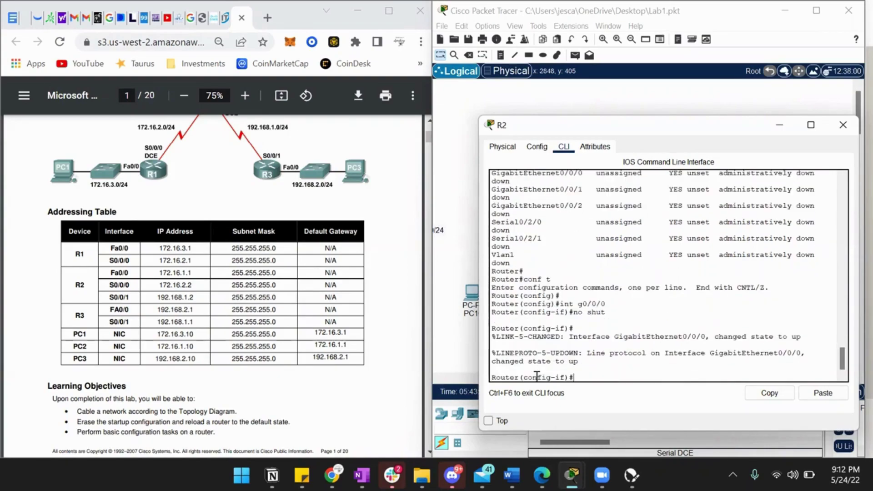
# Assign IP address 172.16.1.1 with subnet mask 255.255.255.0 to R2's g0/0/0 interface
pyautogui.write('ip address  172.16.1.1 255.')
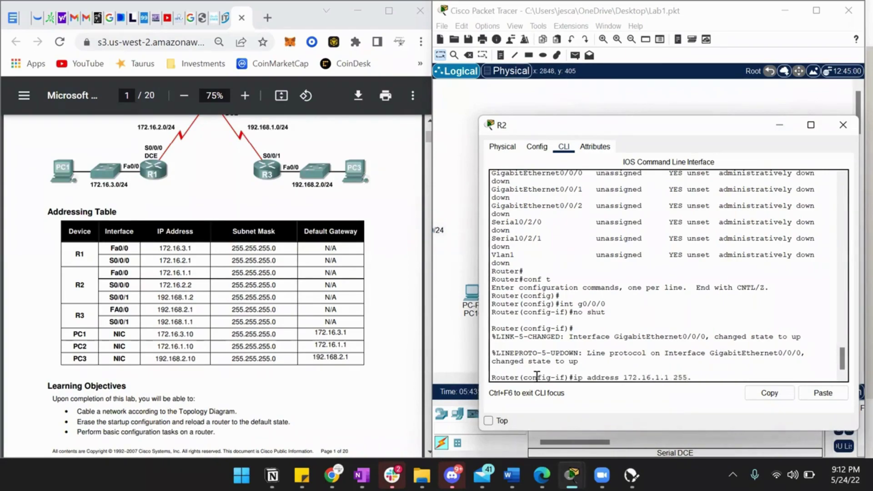
pyautogui.write('255.255.0')
pyautogui.press('Return')
pyautogui.press('Return')
# Switch R2 to interface s0/2/0 and enable it with no shut
pyautogui.write('in')
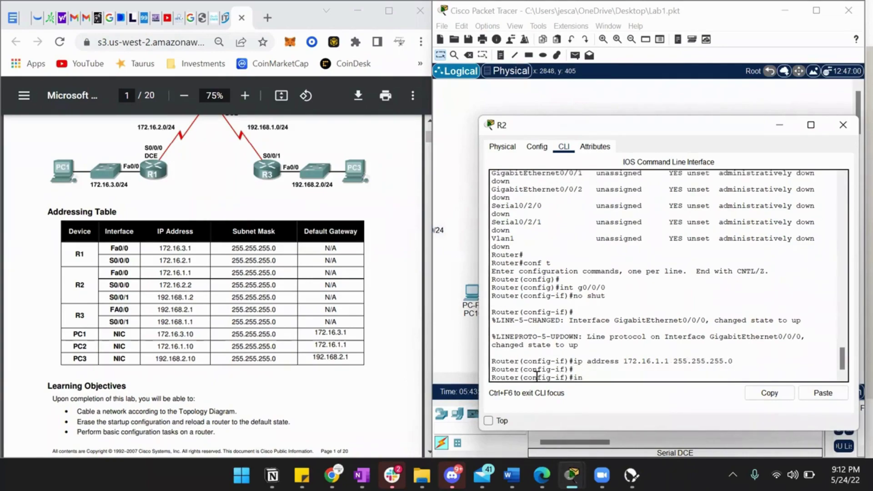
pyautogui.write('t s0/2/0')
pyautogui.press('Return')
pyautogui.write('no shut')
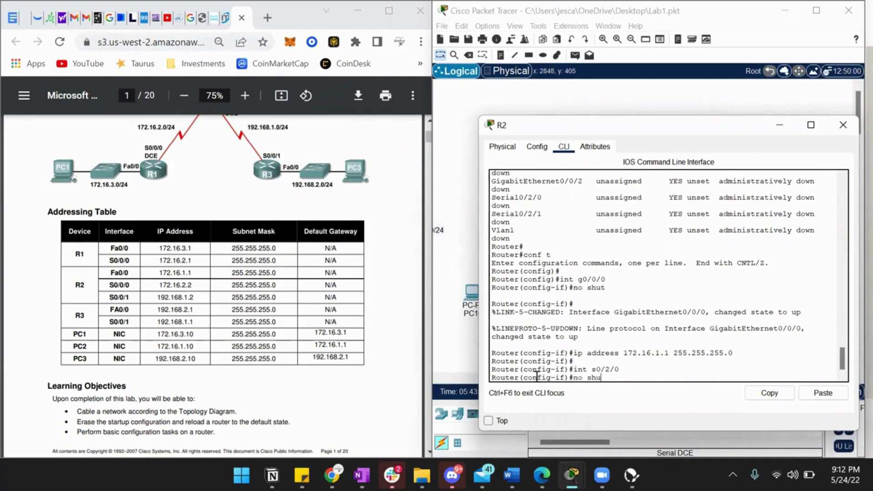
pyautogui.press('Return')
pyautogui.press('Return')
# Assign IP address 172.16.2.2 with subnet mask 255.255.255.0 to R2's s0/2/0 interface
pyautogui.write('ip ')
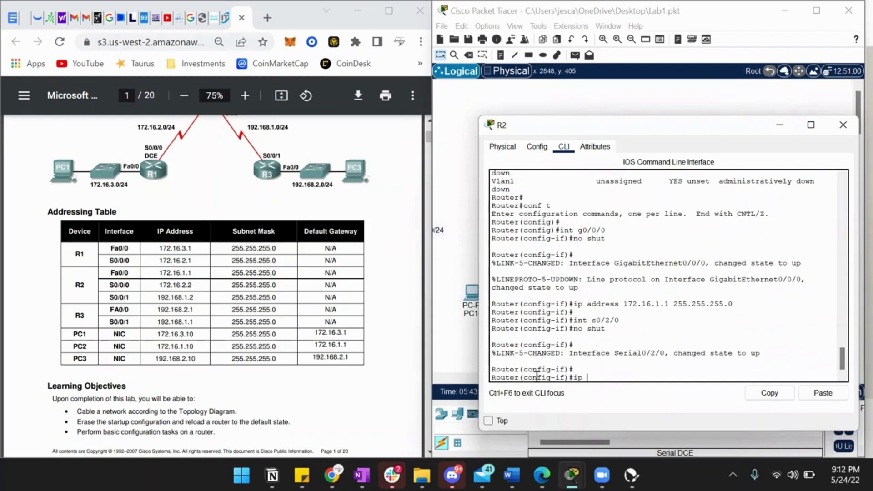
pyautogui.write('address 172.16.2.2')
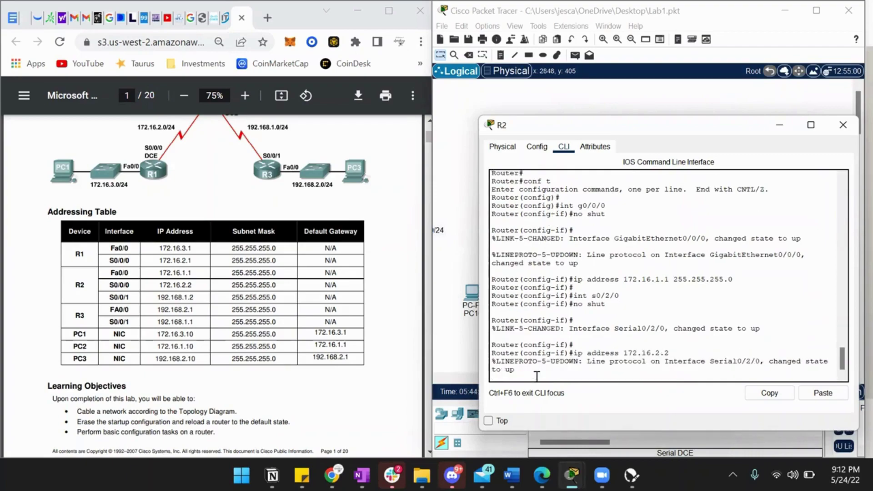
pyautogui.press('Return')
pyautogui.press('Up')
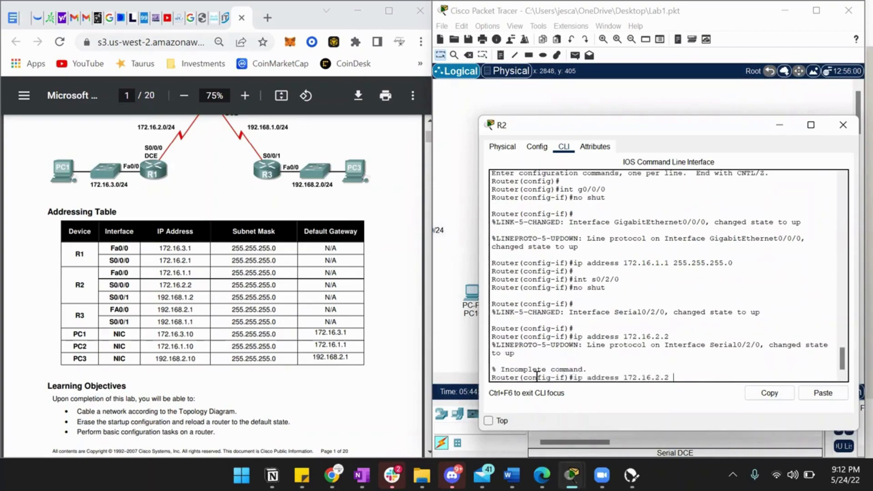
pyautogui.write('255.255.255.0')
pyautogui.press('Return')
pyautogui.press('Return')
pyautogui.press('Return')
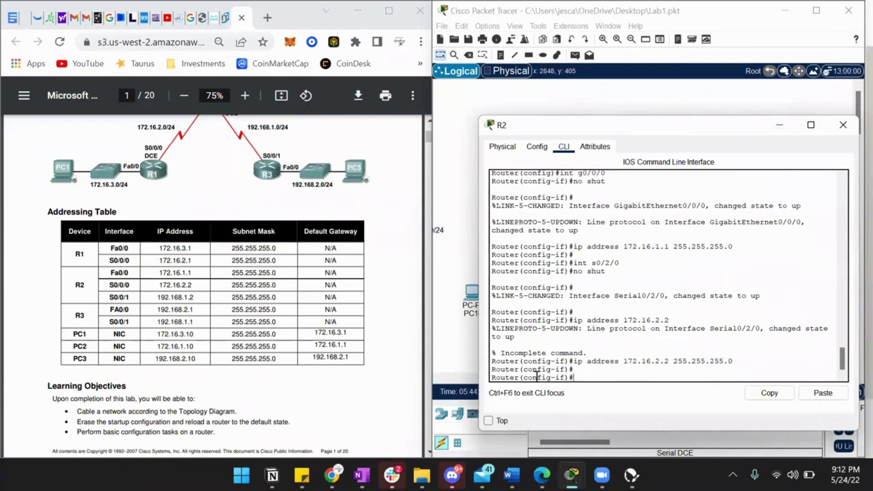
# Switch R2 to interface s0/2/1 and enable it with no shut
pyautogui.write('int s')
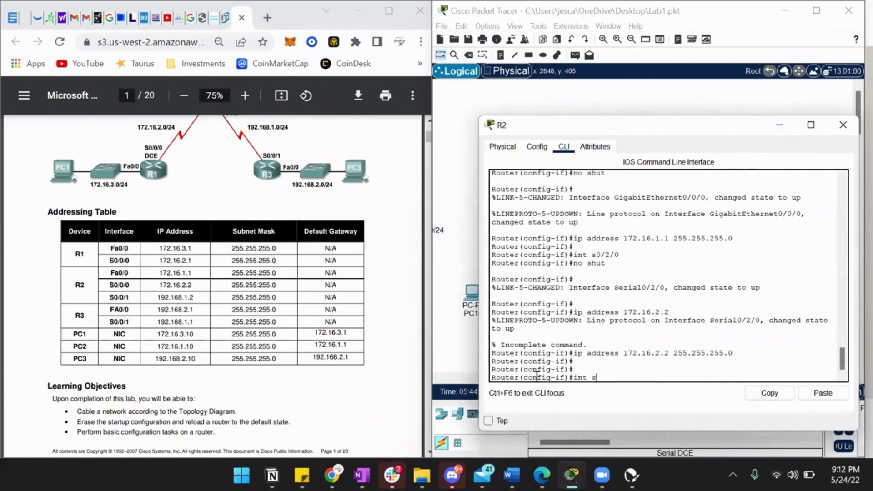
pyautogui.write('0/1/0')
pyautogui.moveTo(607, 264); pyautogui.dragTo(733, 354)
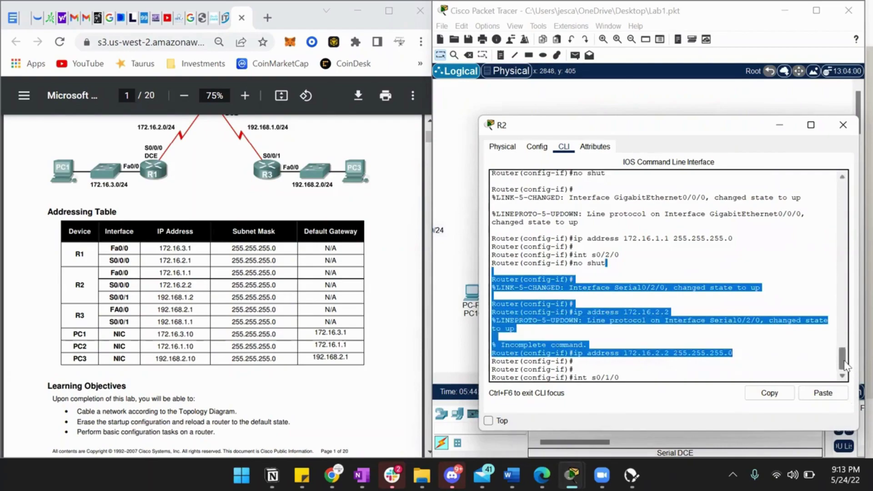
pyautogui.moveTo(842, 366)
pyautogui.mouseDown()
pyautogui.moveTo(842, 346)
pyautogui.moveTo(838, 375)
pyautogui.mouseUp()
pyautogui.click(651, 376)
pyautogui.press('BackSpace')
pyautogui.press('BackSpace')
pyautogui.press('BackSpace')
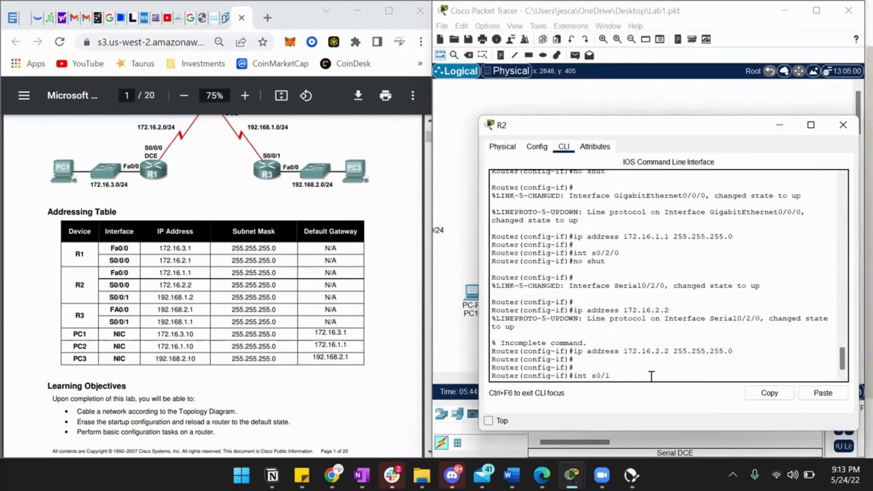
pyautogui.write('2/1')
pyautogui.press('Return')
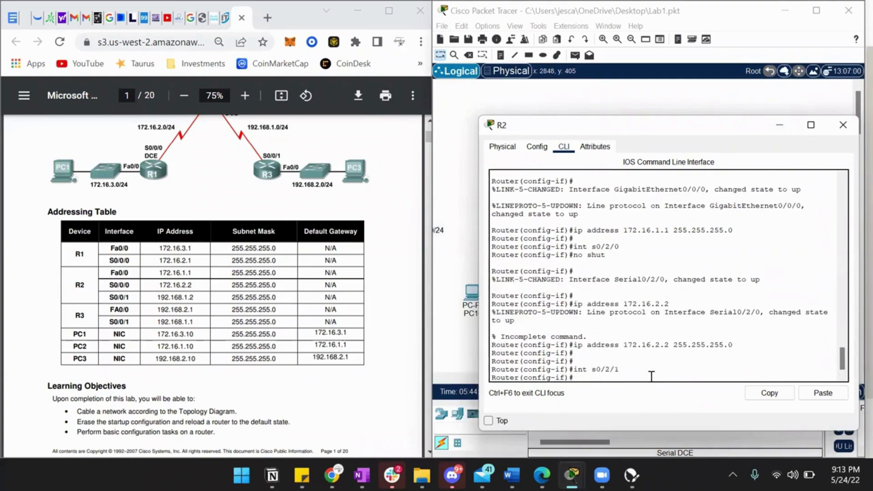
pyautogui.write('no shut')
pyautogui.press('Return')
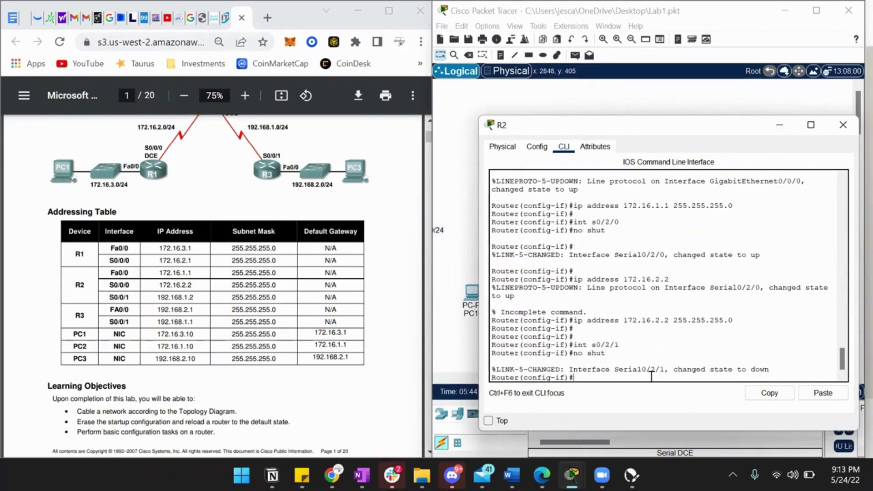
pyautogui.press('Return')
pyautogui.press('Return')
pyautogui.press('Return')
# Assign IP address 192.168.1.2 with subnet mask 255.255.255.0 to R2's s0/2/1 interface and close the router window
pyautogui.write('ip address')
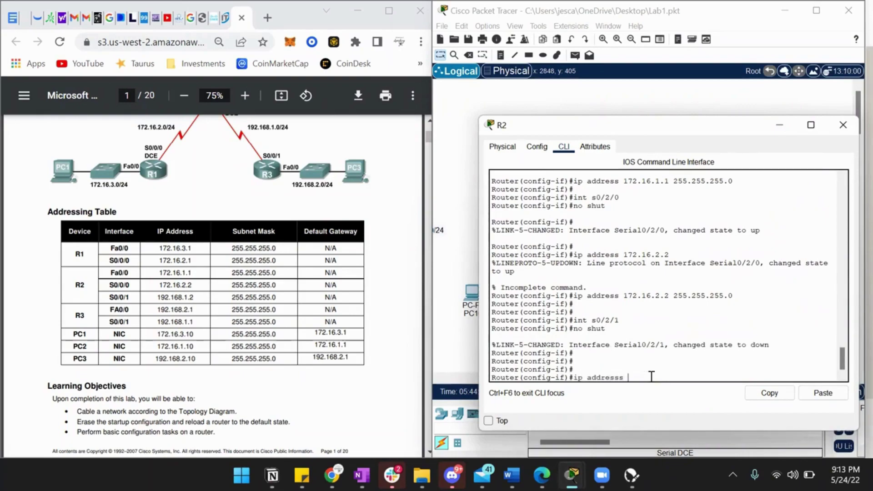
pyautogui.write('s 192')
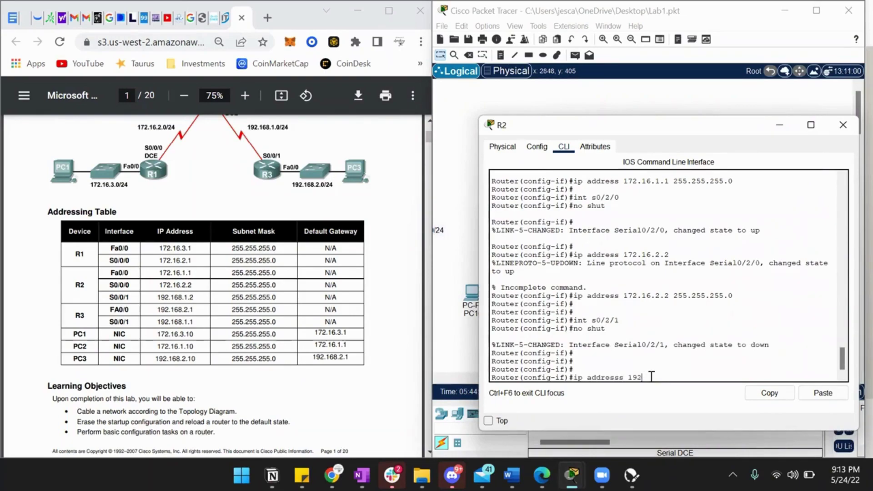
pyautogui.write('.168')
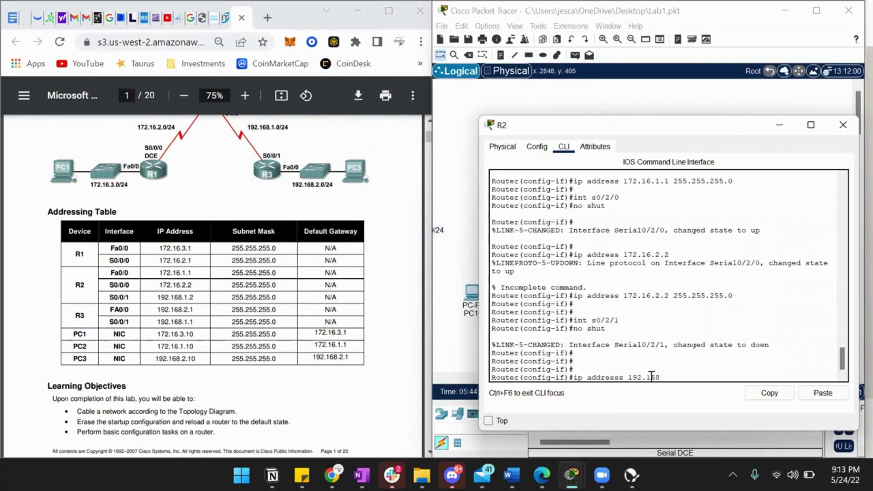
pyautogui.write('.1.2 255.255.255.0')
pyautogui.press('Return')
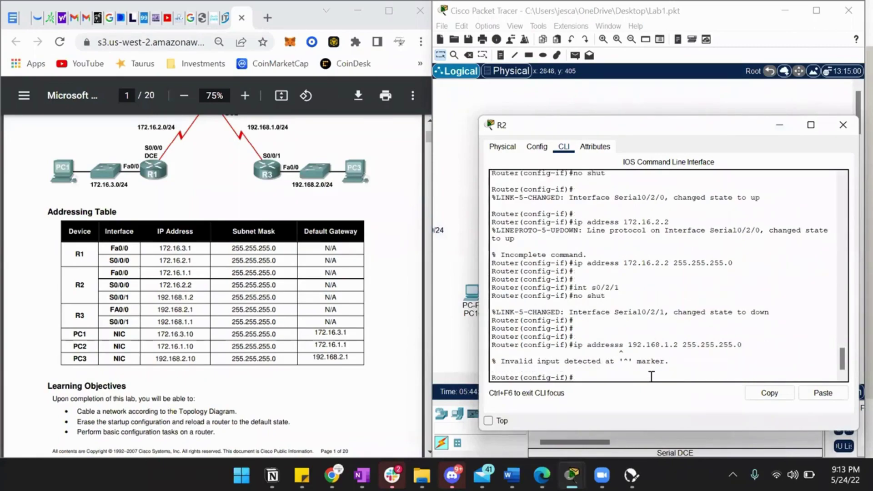
pyautogui.press('Up')
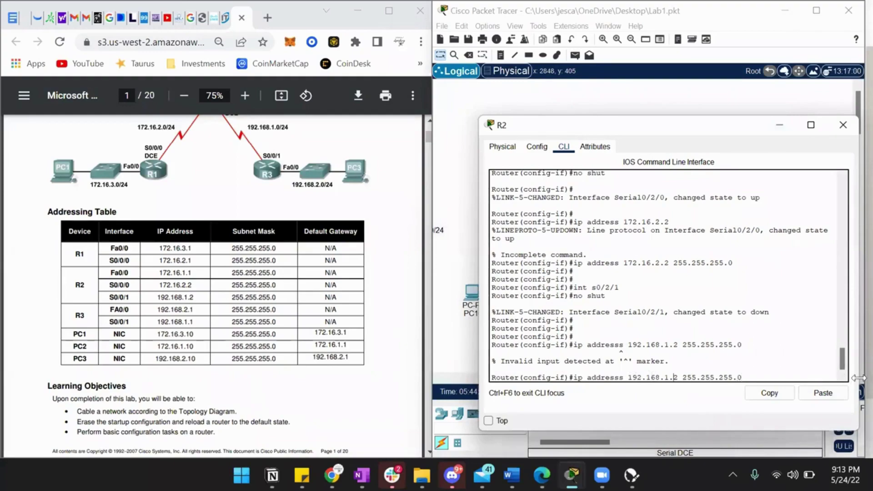
pyautogui.press('Left')
pyautogui.press('Left')
pyautogui.press('BackSpace')
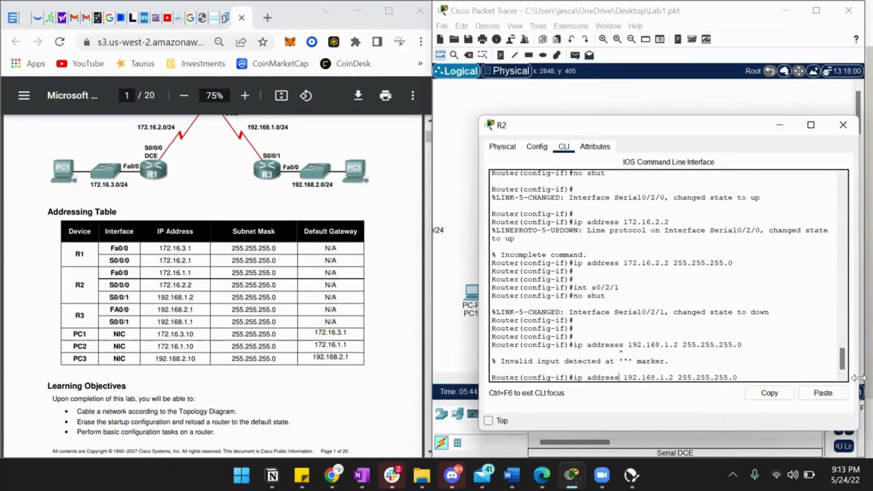
pyautogui.press('Return')
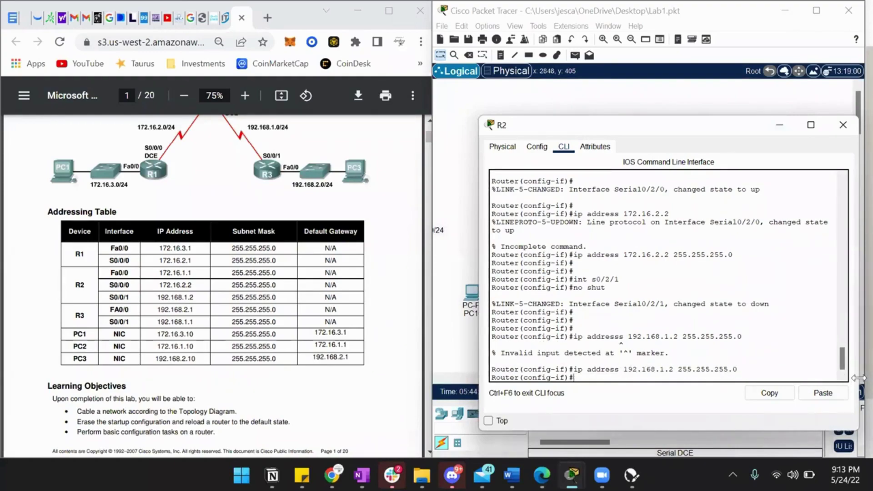
pyautogui.press('Return')
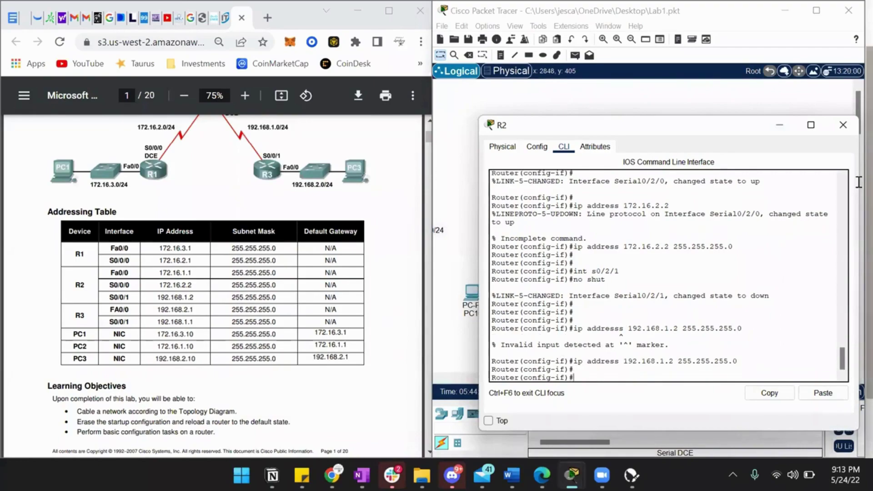
pyautogui.click(845, 132)
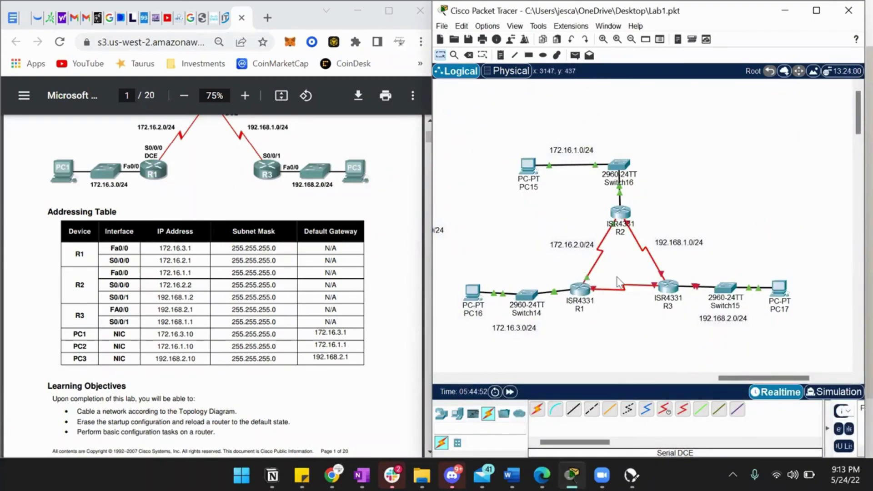
# Open R3's command line and decline the initial configuration dialog
pyautogui.click(664, 291)
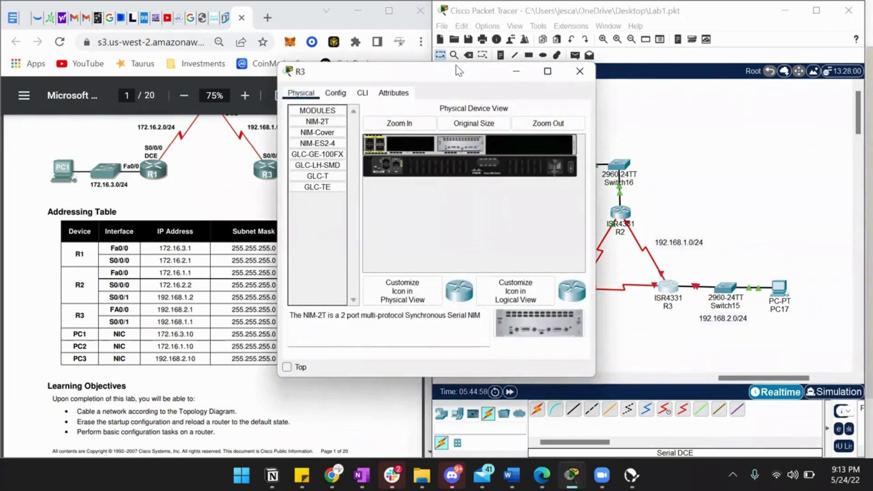
pyautogui.moveTo(458, 71); pyautogui.dragTo(674, 103)
pyautogui.click(578, 124)
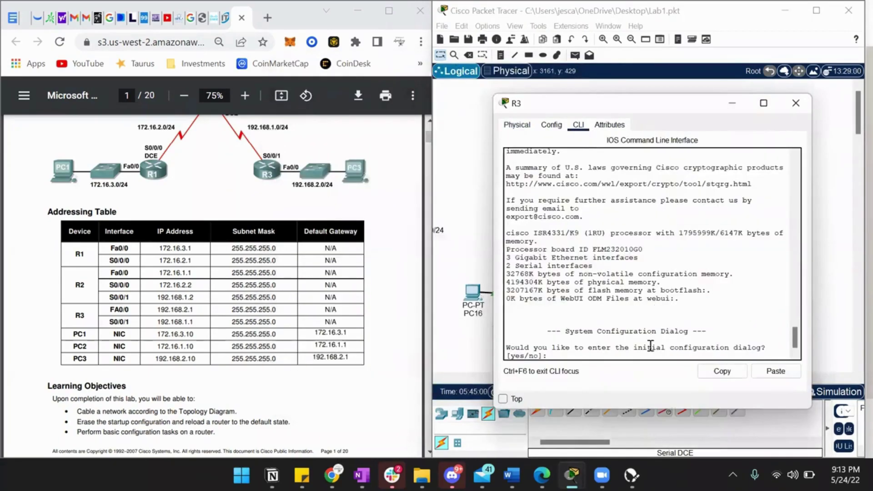
pyautogui.click(581, 357)
pyautogui.write('n')
pyautogui.press('Return')
pyautogui.press('Return')
pyautogui.press('Return')
pyautogui.press('Return')
pyautogui.press('Return')
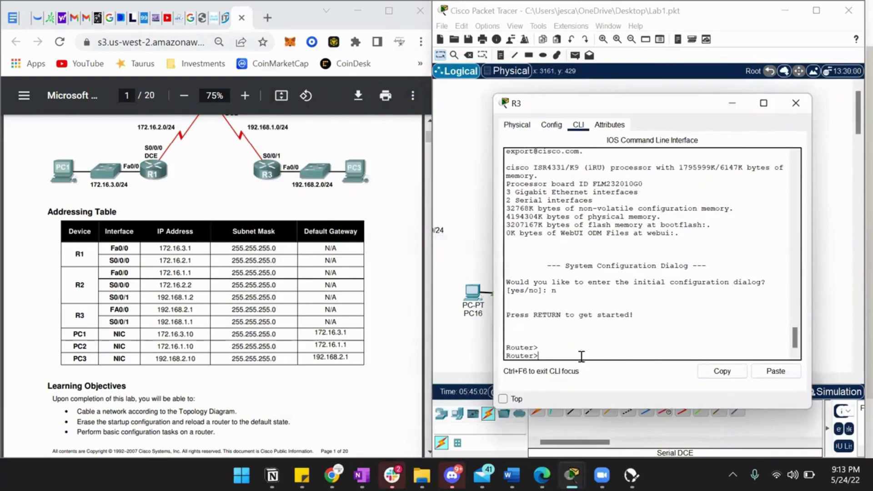
# Enter privileged EXEC mode on R3 and list its interfaces with sh ip int brief, widening the router window
pyautogui.write('en')
pyautogui.press('Return')
pyautogui.press('Return')
pyautogui.press('Return')
pyautogui.press('Return')
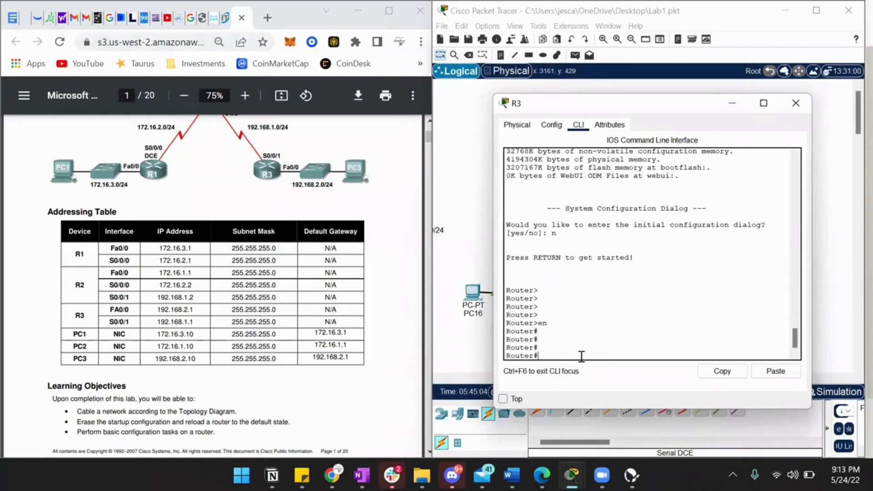
pyautogui.write('sh ip int brief')
pyautogui.press('Return')
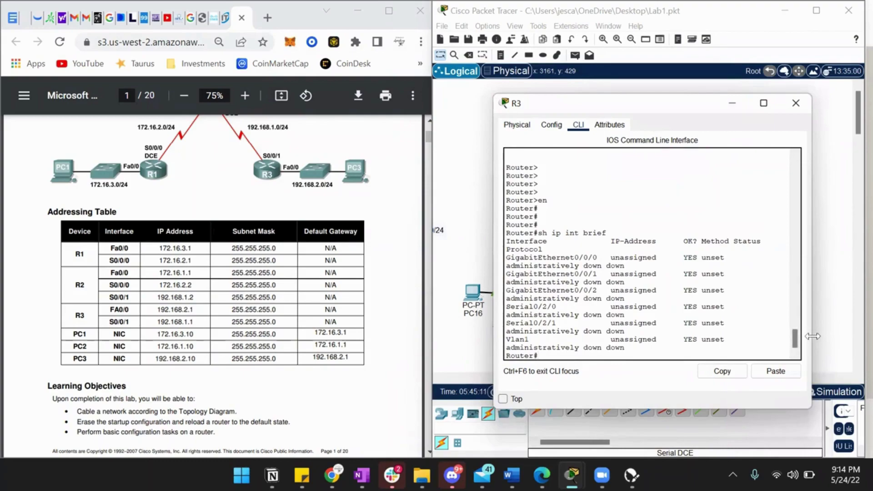
pyautogui.moveTo(812, 336); pyautogui.dragTo(863, 335)
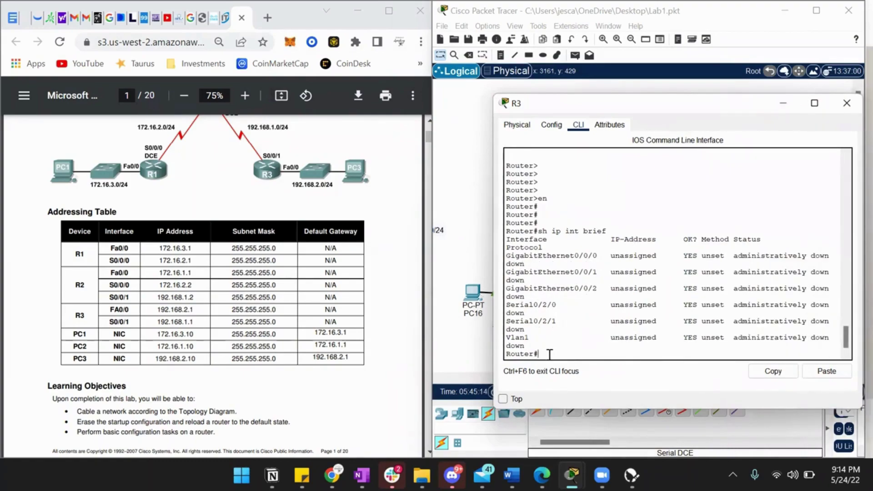
# Enter configuration mode for R3's interface g0/0/0 and enable it with no shut
pyautogui.write('conf t')
pyautogui.press('Return')
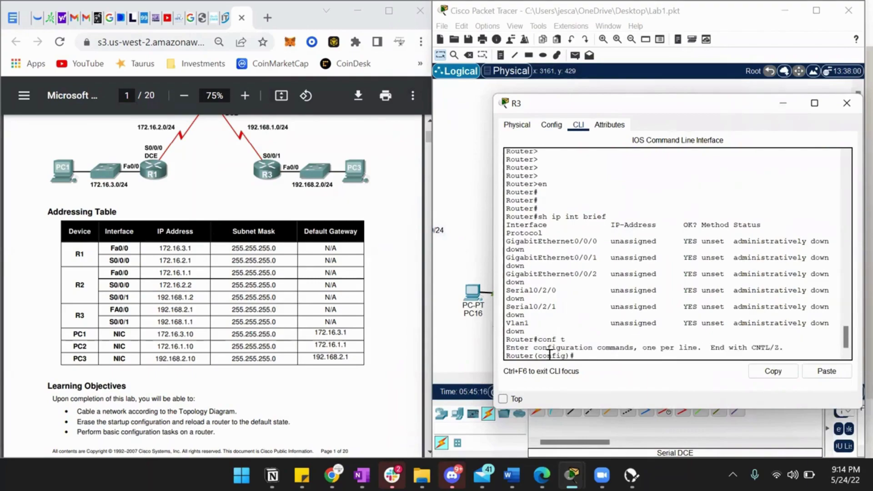
pyautogui.press('Return')
pyautogui.write('int ')
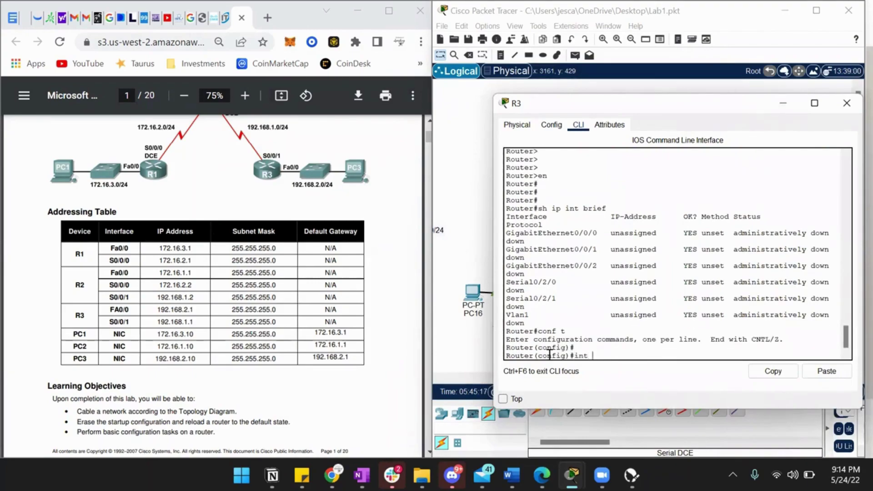
pyautogui.write('g0/0/0')
pyautogui.press('Return')
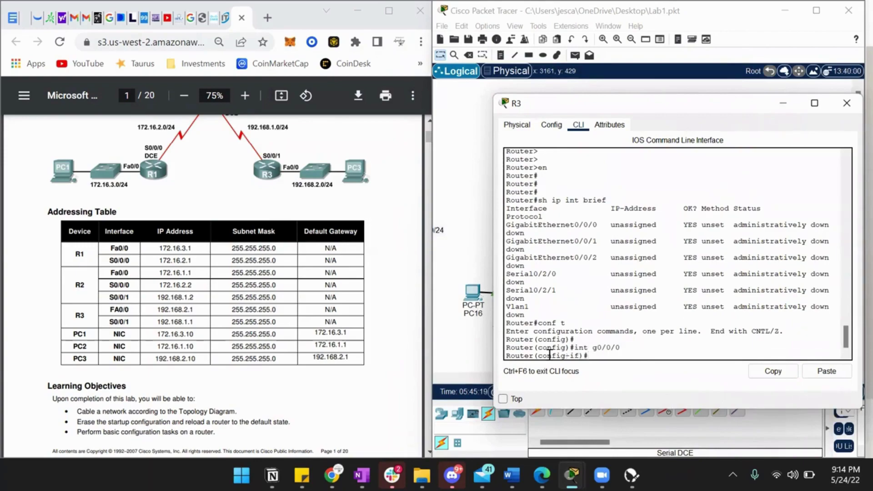
pyautogui.write('nonsht')
pyautogui.press('BackSpace')
pyautogui.press('BackSpace')
pyautogui.press('BackSpace')
pyautogui.press('BackSpace')
pyautogui.write('shut')
pyautogui.press('Return')
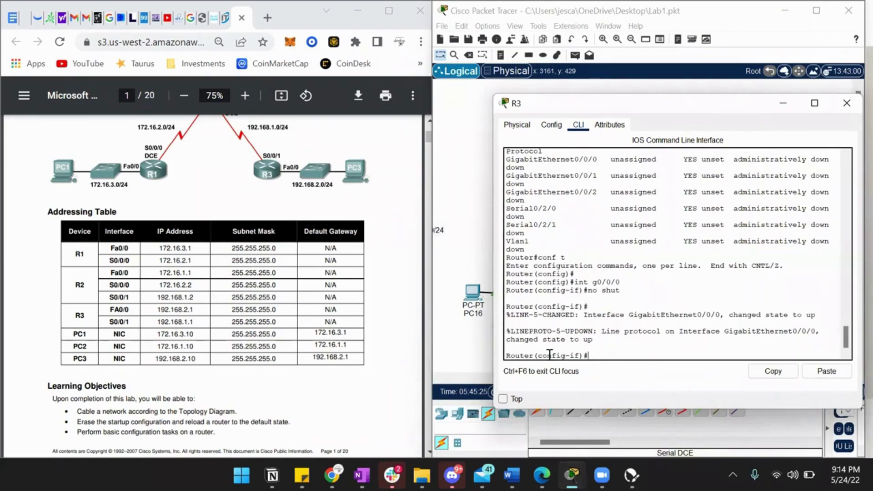
# Assign IP address 192.168.2.1 with subnet mask 255.255.255.0 to R3's g0/0/0 interface
pyautogui.write('ip address')
pyautogui.write('192.15')
pyautogui.press('BackSpace')
pyautogui.write('68.2')
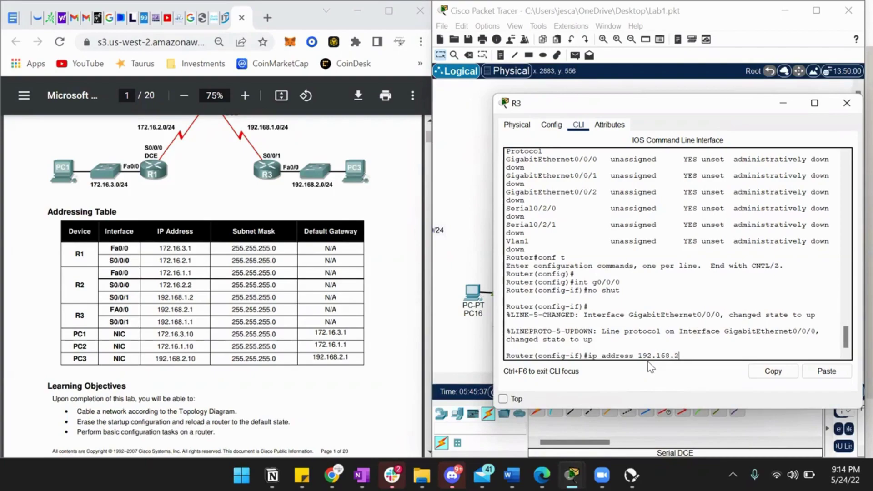
pyautogui.write('.1 255.255.255.0')
pyautogui.press('Return')
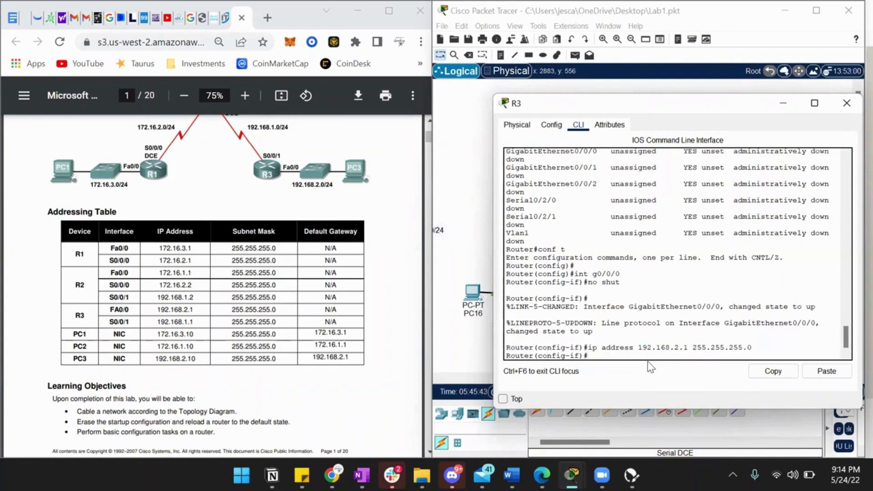
# Switch R3 to interface s0/2/0 and enable it with no shut
pyautogui.write('int s0/2/0')
pyautogui.press('Return')
pyautogui.write('no shut')
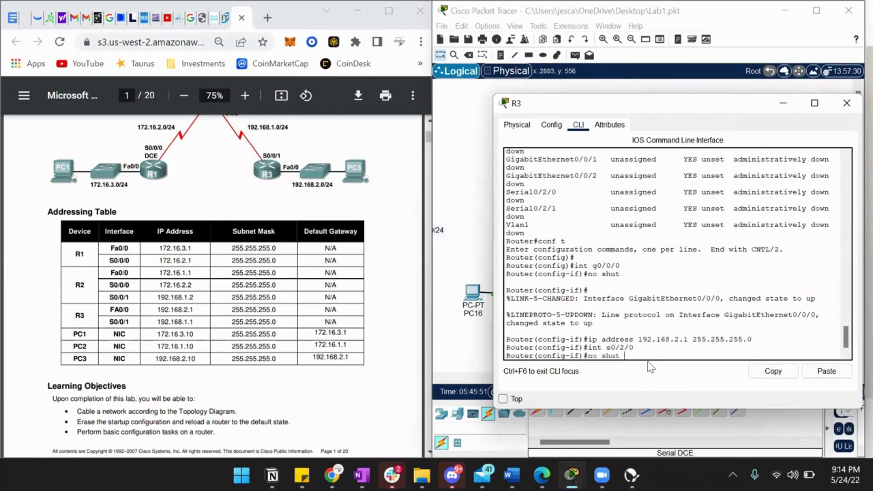
pyautogui.press('Return')
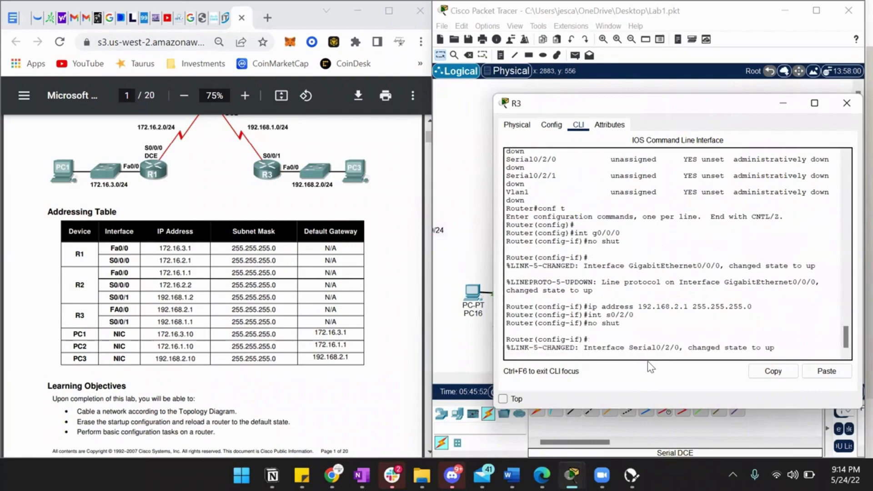
# Assign IP address 192.168.1.1 with subnet mask 255.255.255.0 to R3's s0/2/0 interface
pyautogui.write('ip address')
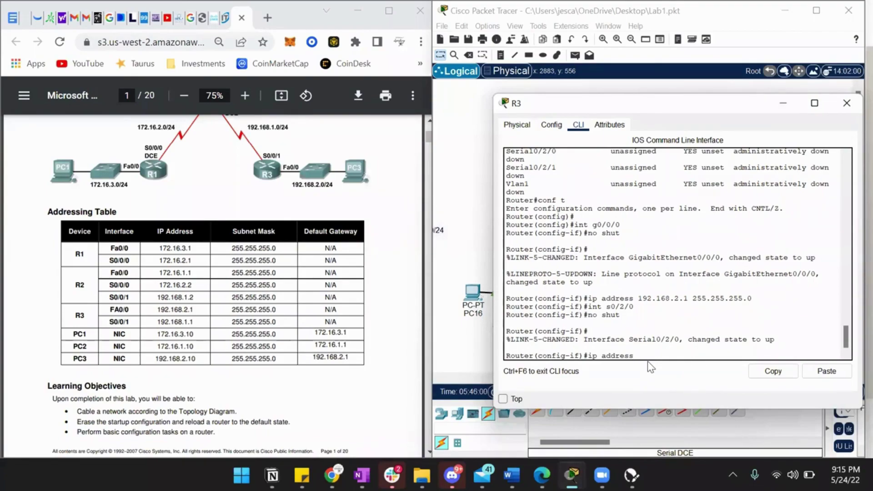
pyautogui.press('Return')
pyautogui.press('Return')
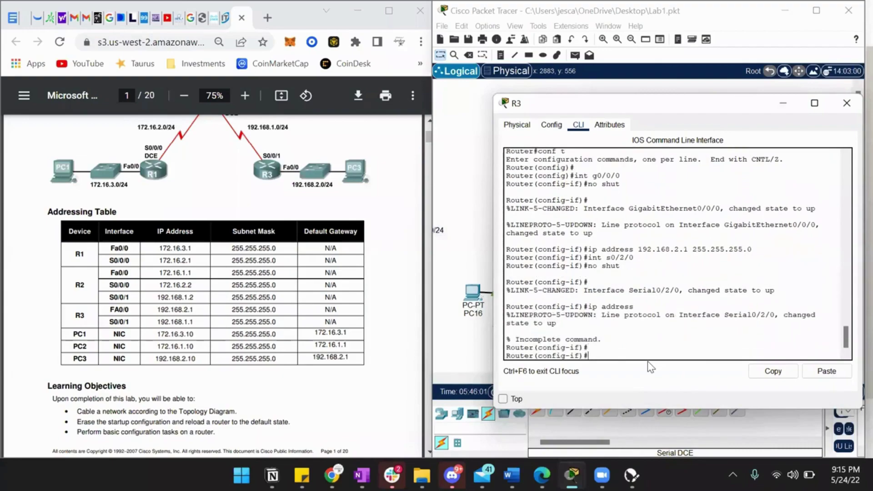
pyautogui.press('Up')
pyautogui.write('192.168.1.1 255.255.255.0')
pyautogui.press('Return')
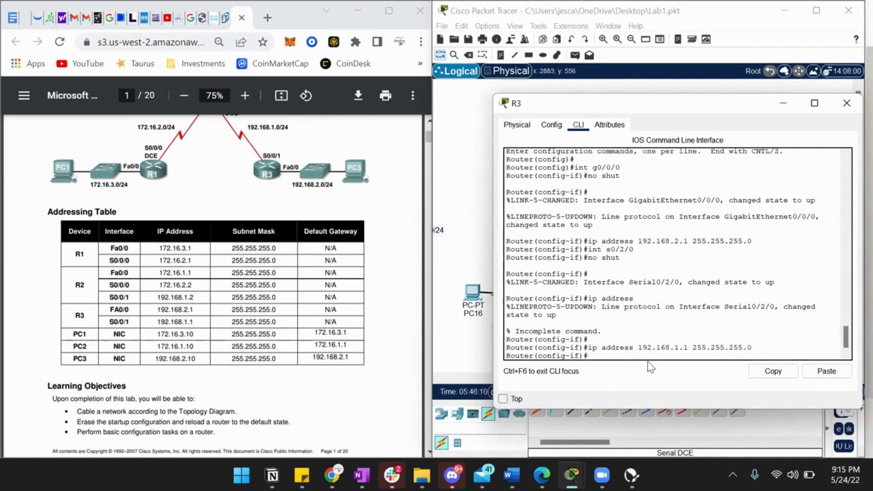
pyautogui.press('Return')
pyautogui.press('Return')
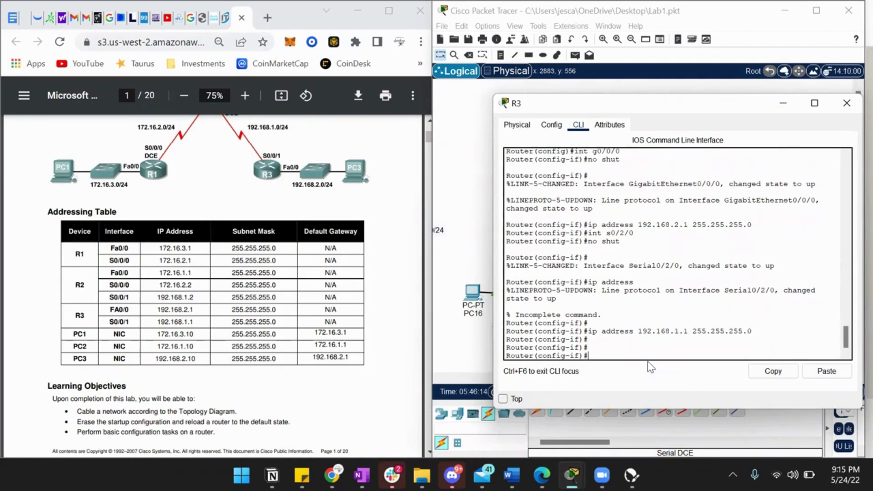
# Leave configuration mode on R3 and check its interface addresses and status with sh ip int brief
pyautogui.write('end')
pyautogui.press('Return')
pyautogui.press('Return')
pyautogui.press('Return')
pyautogui.press('Return')
pyautogui.press('Return')
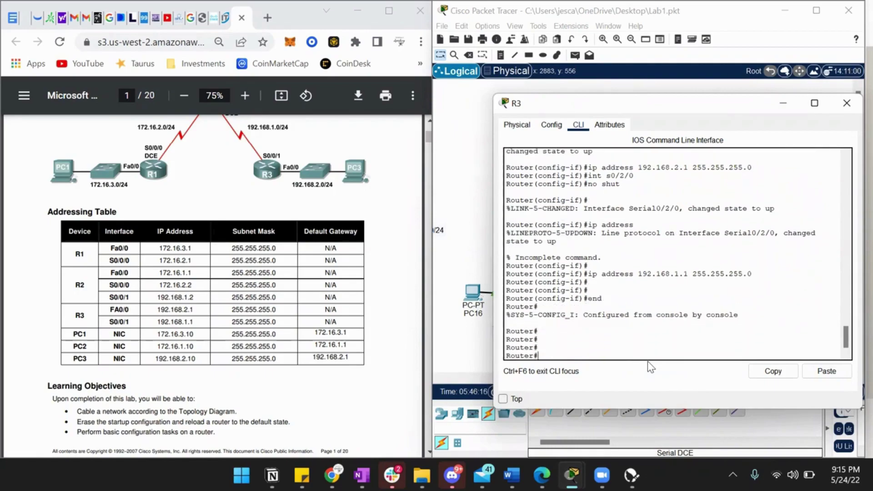
pyautogui.press('Return')
pyautogui.write('sh ip ')
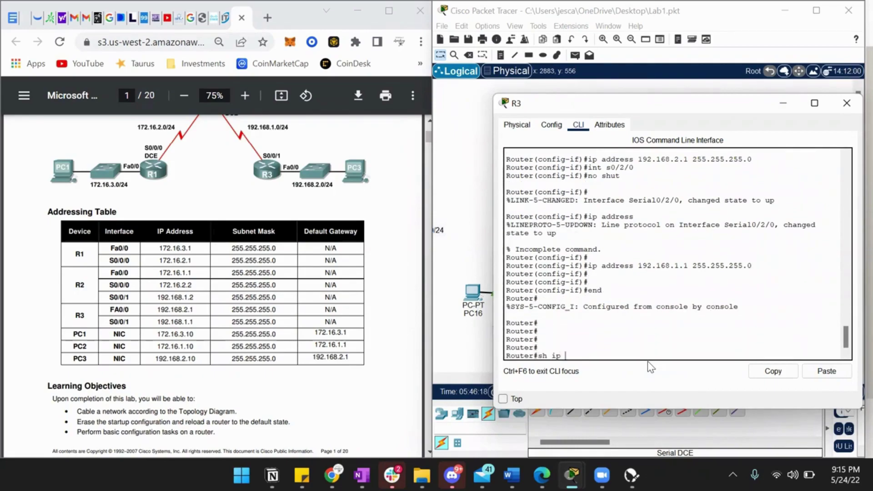
pyautogui.write('int brief')
pyautogui.press('Return')
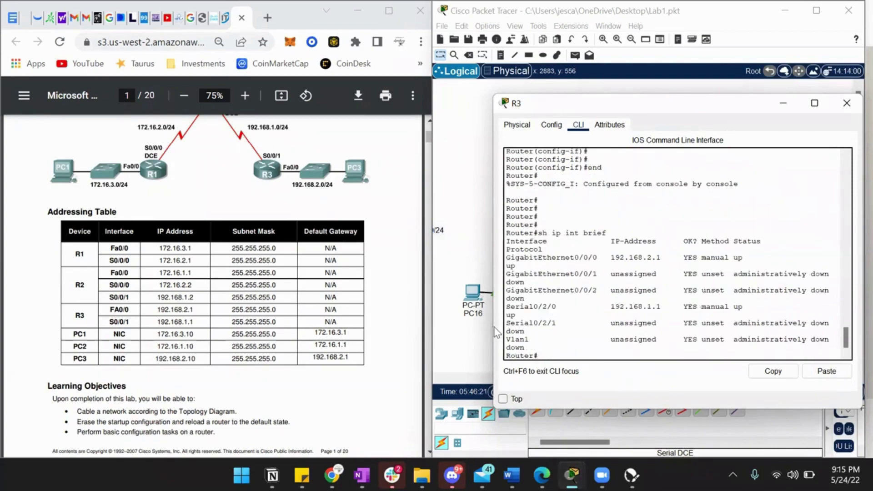
pyautogui.moveTo(490, 328); pyautogui.dragTo(326, 341)
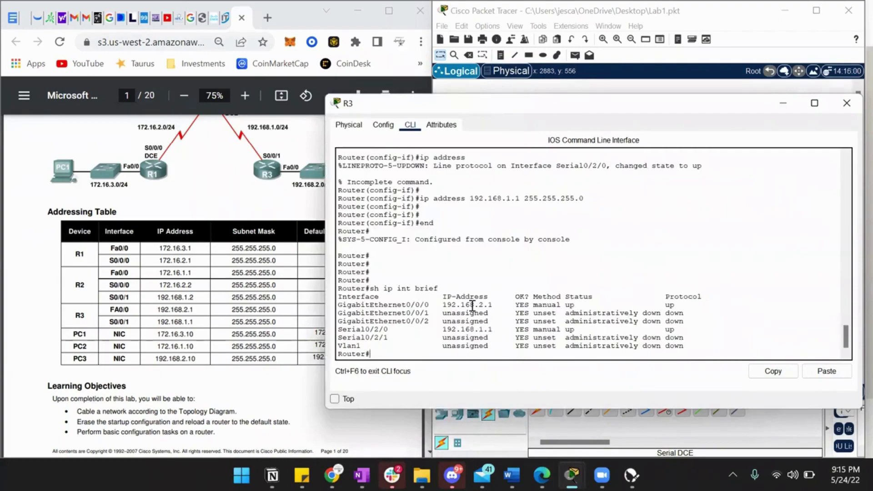
# Display R3's routing table with sh ip route, examine its connected networks, and close the router window
pyautogui.press('Return')
pyautogui.press('Return')
pyautogui.press('Return')
pyautogui.press('Return')
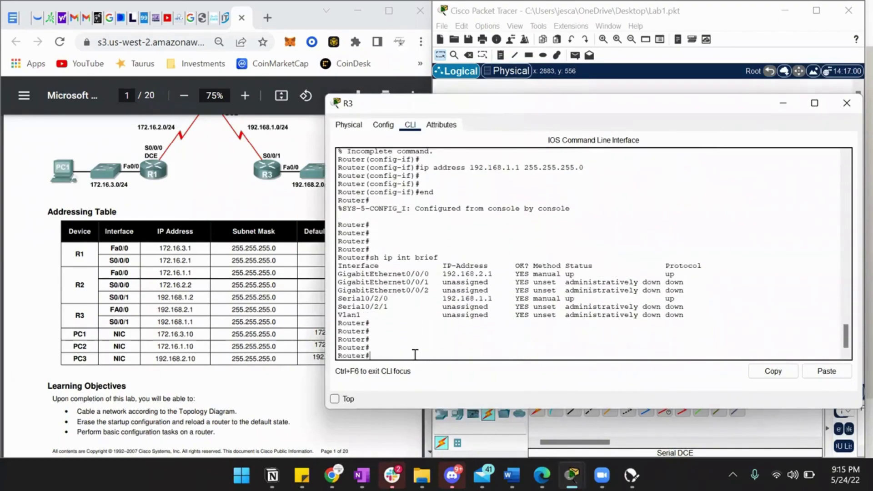
pyautogui.write('sh ip ro')
pyautogui.write('y')
pyautogui.write('te')
pyautogui.press('Return')
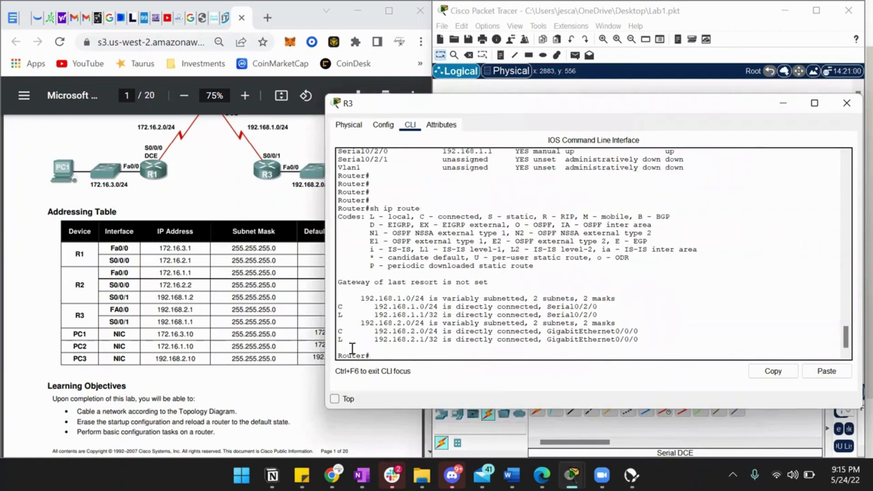
pyautogui.moveTo(347, 307); pyautogui.dragTo(337, 307)
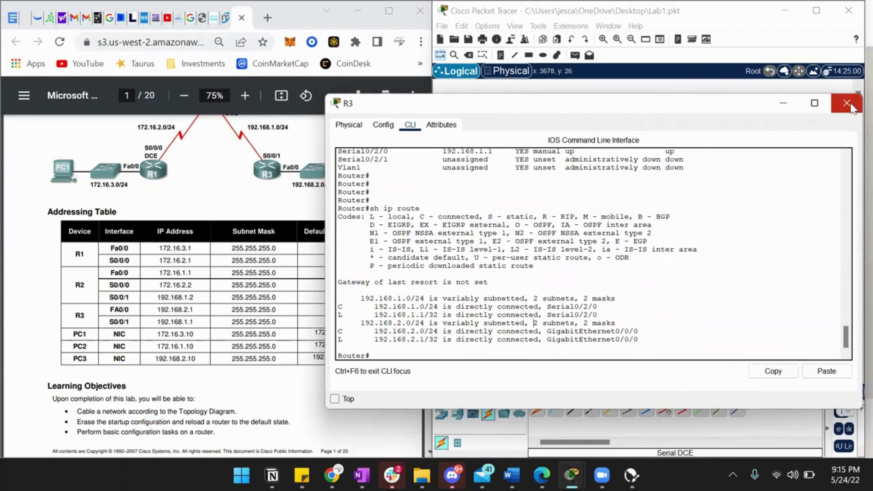
pyautogui.click(851, 109)
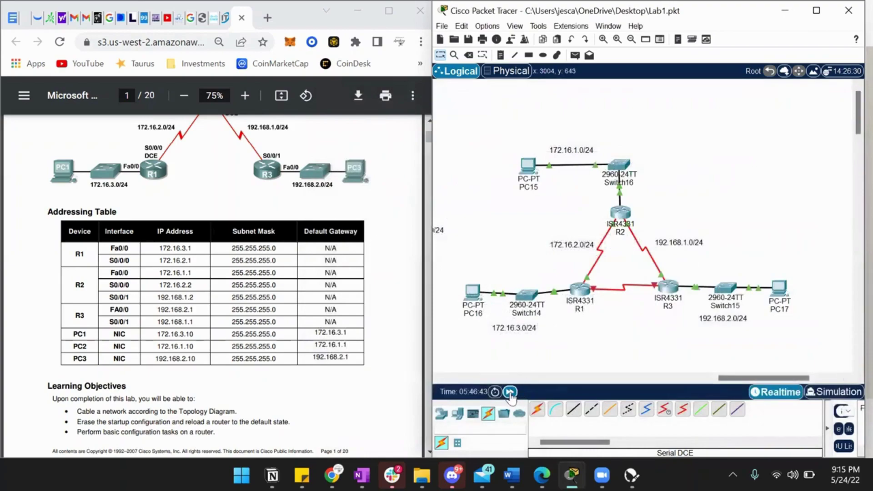
# Fast-forward the network time twice
pyautogui.click(510, 392)
pyautogui.click(510, 393)
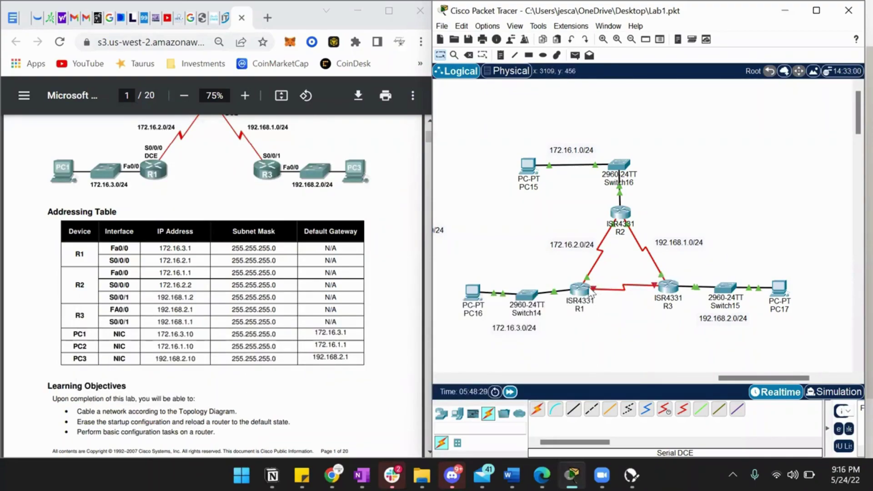
pyautogui.moveTo(591, 296)
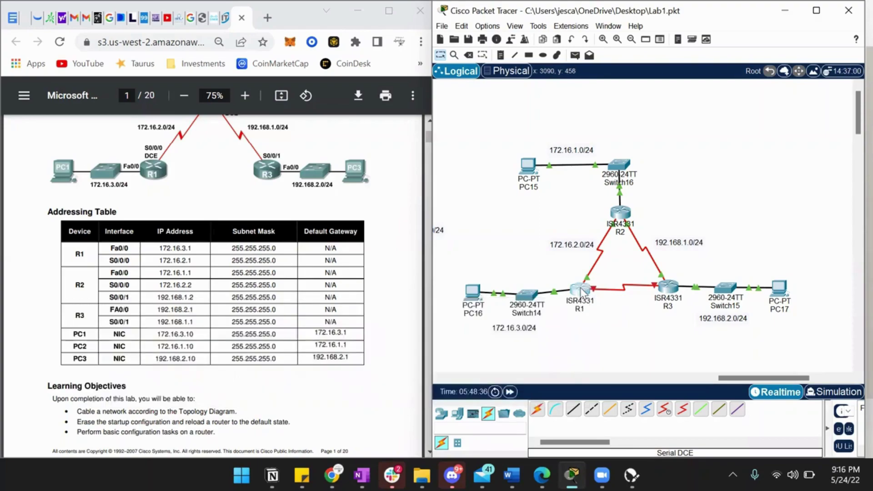
pyautogui.click(581, 291)
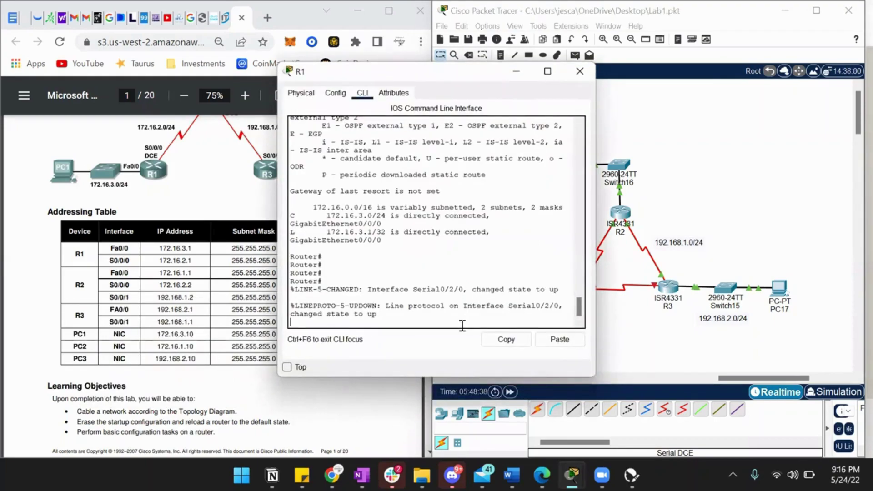
pyautogui.press('Return')
pyautogui.press('Return')
pyautogui.press('Return')
pyautogui.press('Return')
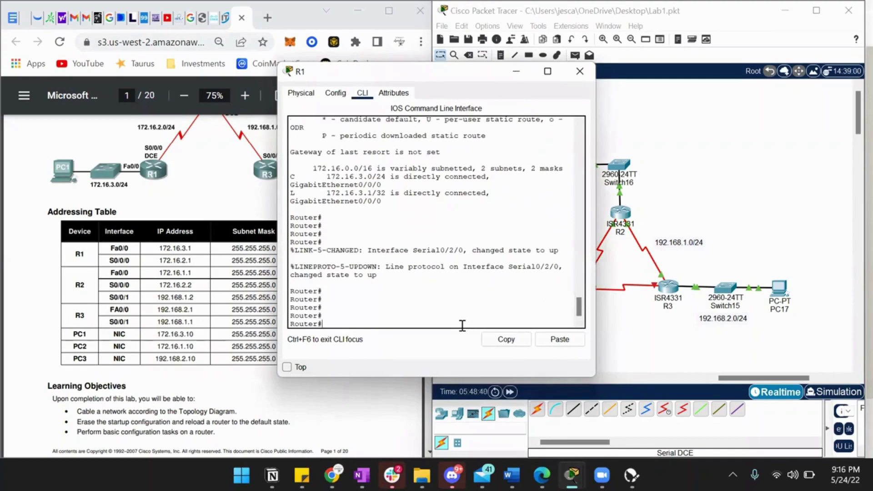
pyautogui.write('conf t')
pyautogui.press('Return')
pyautogui.press('Return')
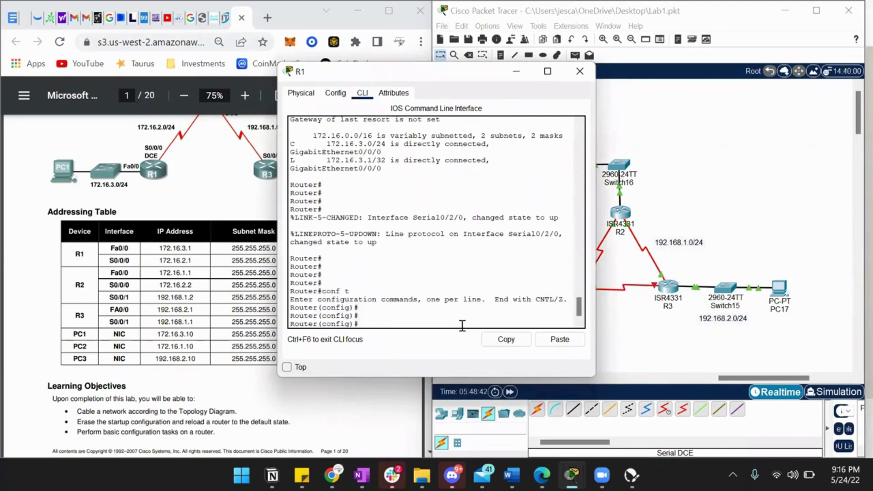
pyautogui.write('int s0/2')
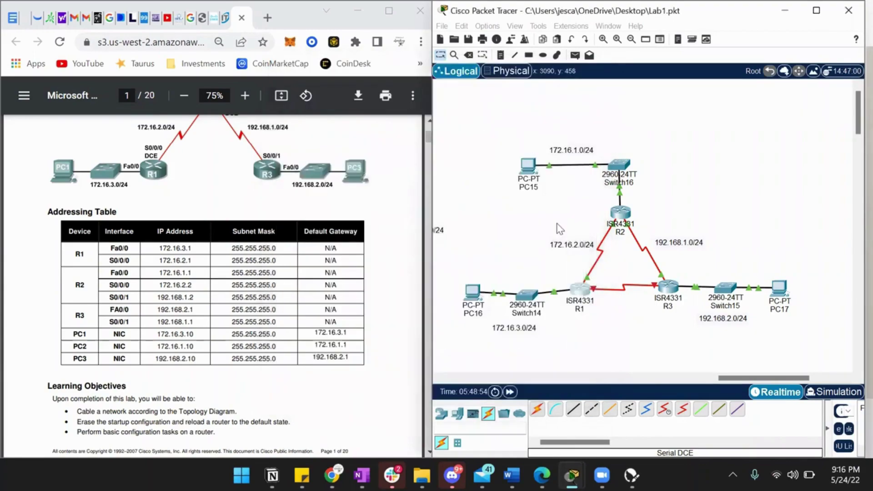
pyautogui.click(579, 71)
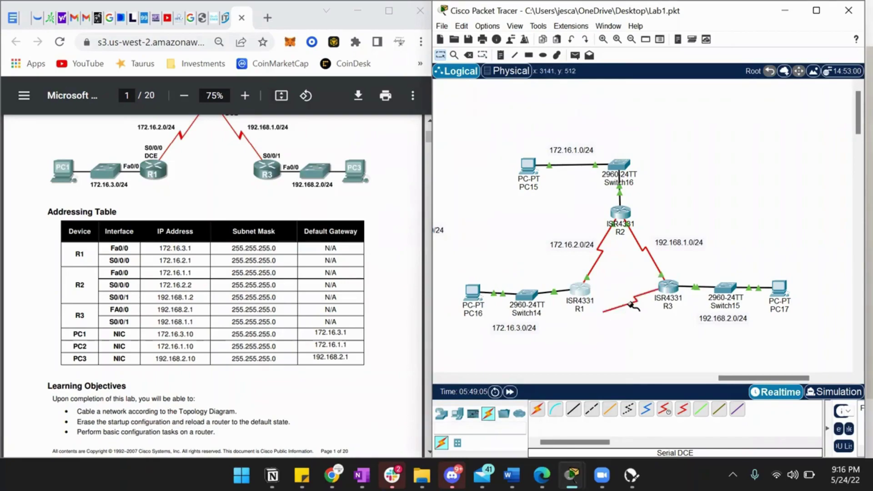
# Attach the loose end of R3's serial cable to R1's Serial0/2/1 port
pyautogui.click(587, 290)
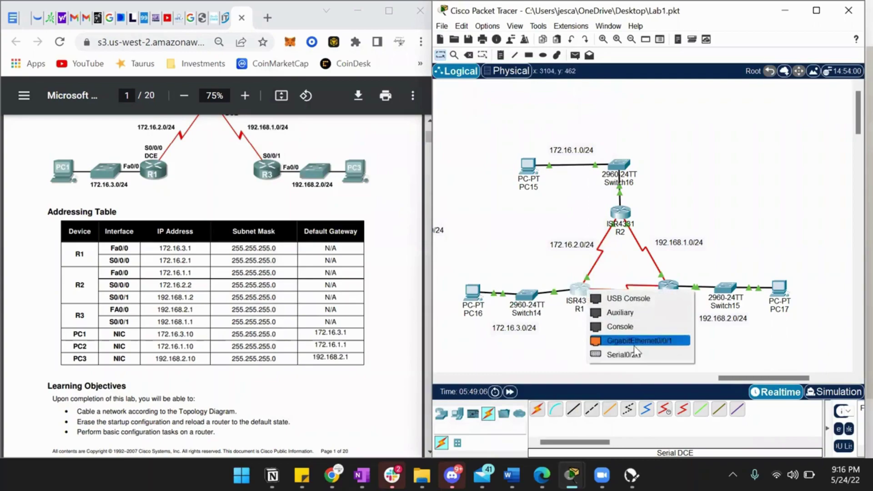
pyautogui.click(648, 355)
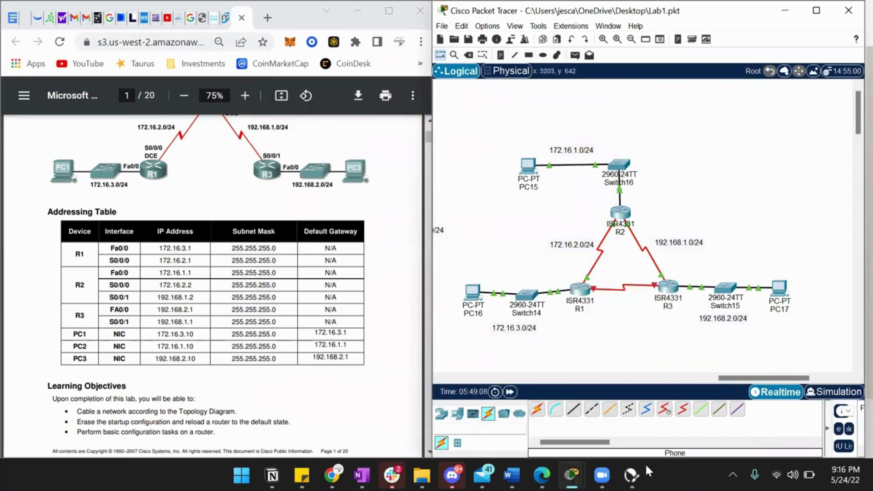
# Return to R1's command line and enable interface s0/2/1 with no shut
pyautogui.moveTo(574, 473)
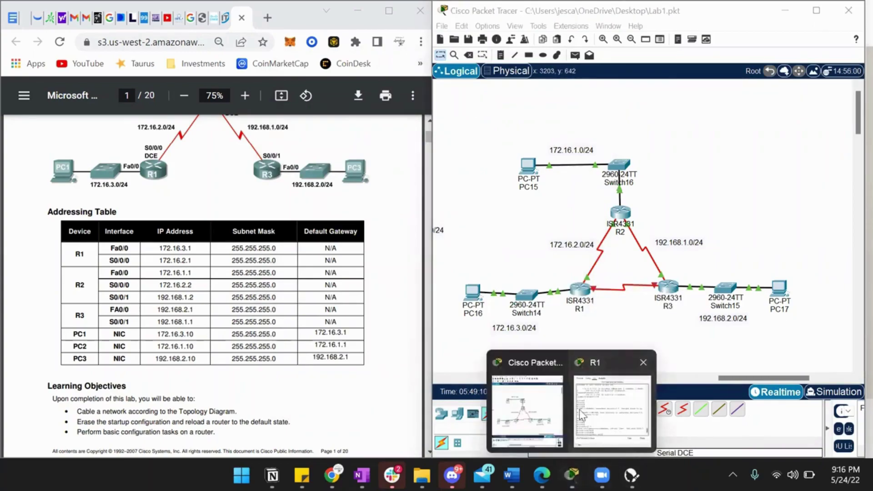
pyautogui.click(613, 416)
pyautogui.write('int s0/2/1')
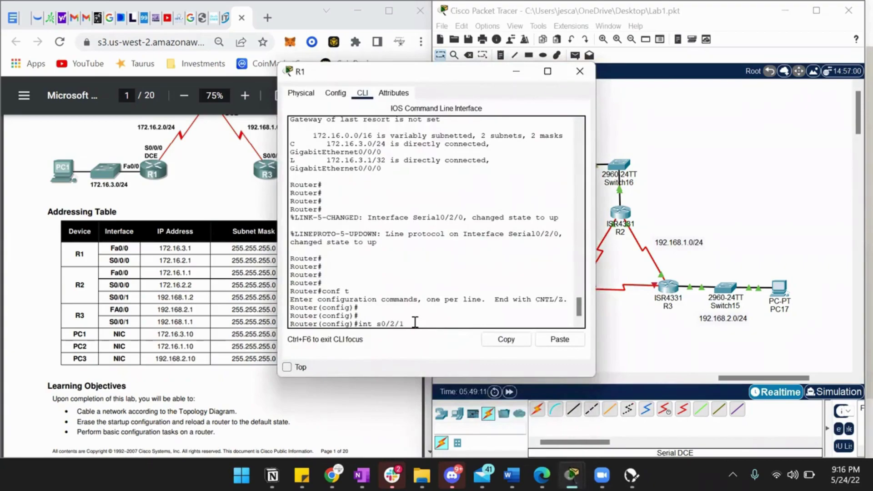
pyautogui.press('Return')
pyautogui.write('no shut')
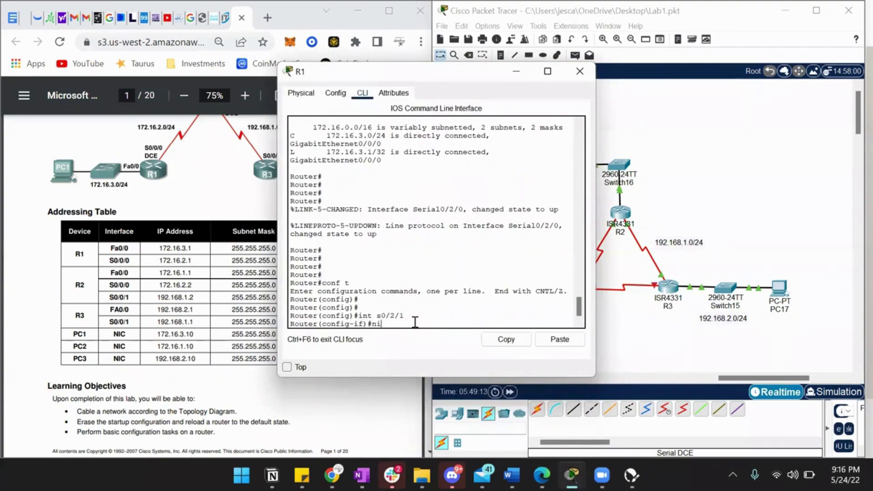
pyautogui.press('Return')
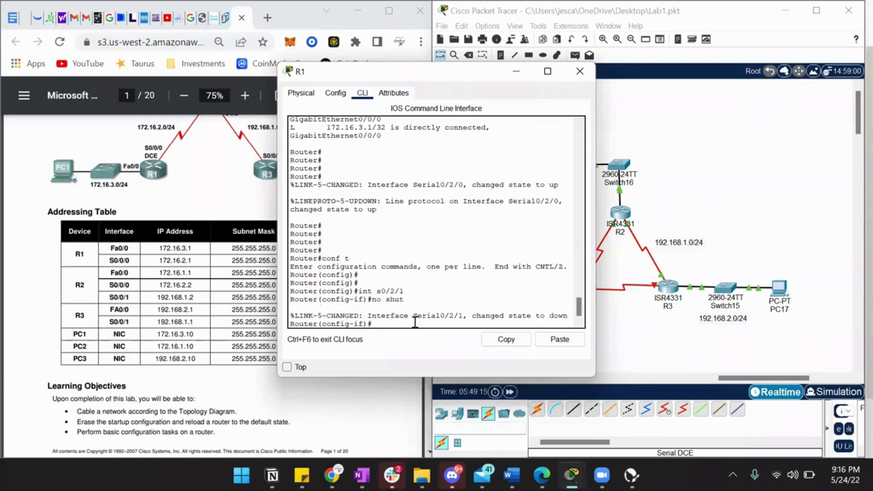
pyautogui.press('Return')
pyautogui.press('Return')
pyautogui.press('Return')
pyautogui.press('Return')
pyautogui.press('Return')
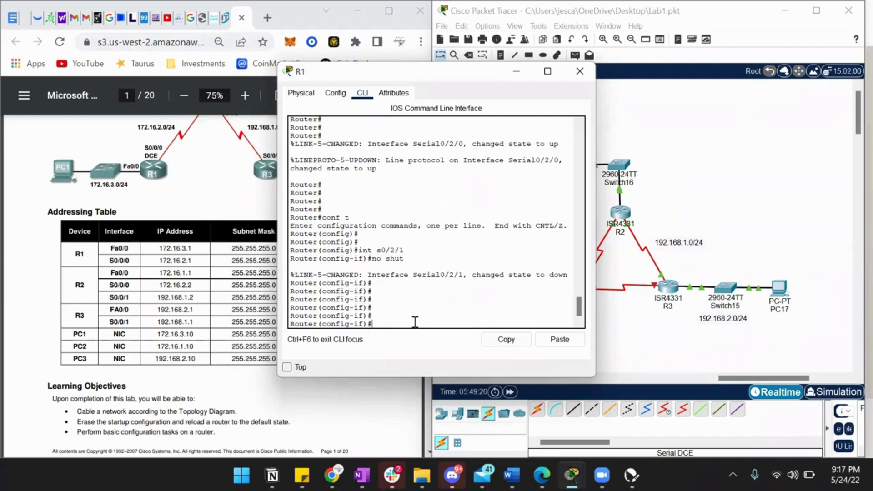
# Try to assign 172.16.2.1 and 172.16.2.2 with mask 255.255.255.0 to R1's Serial0/2/1
pyautogui.write('ip address 172.16.2.1 255.255.255.0')
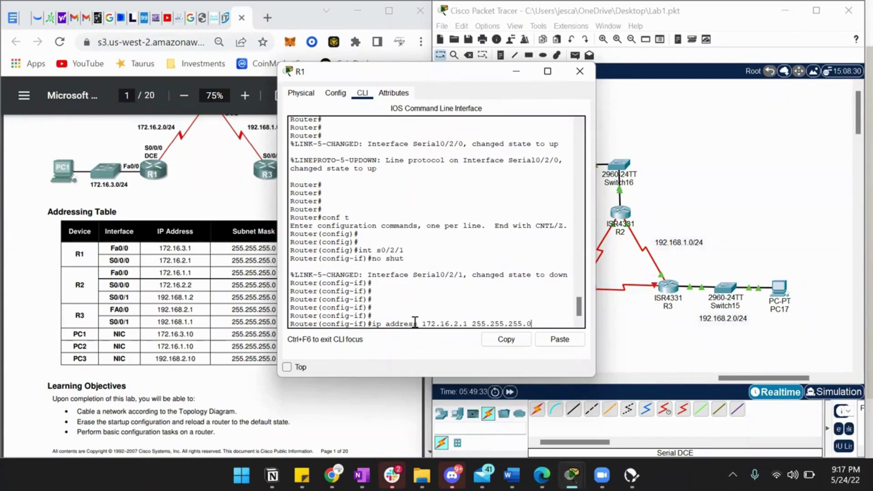
pyautogui.press('Return')
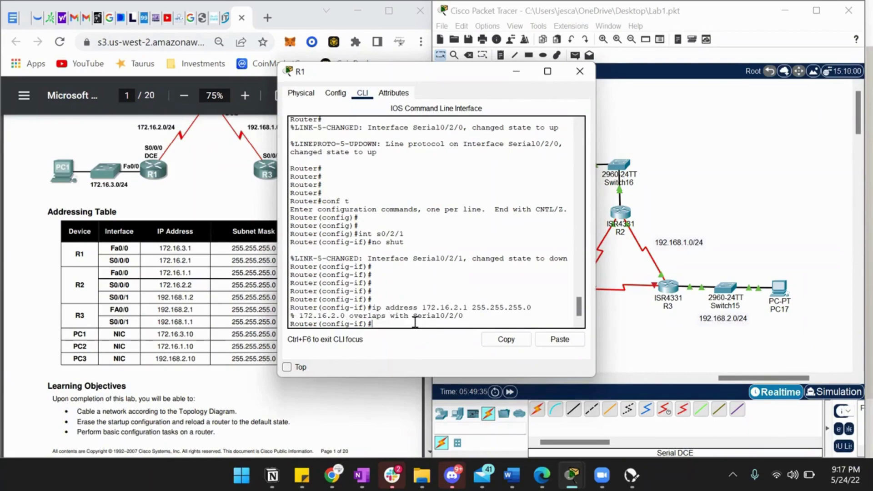
pyautogui.press('Up')
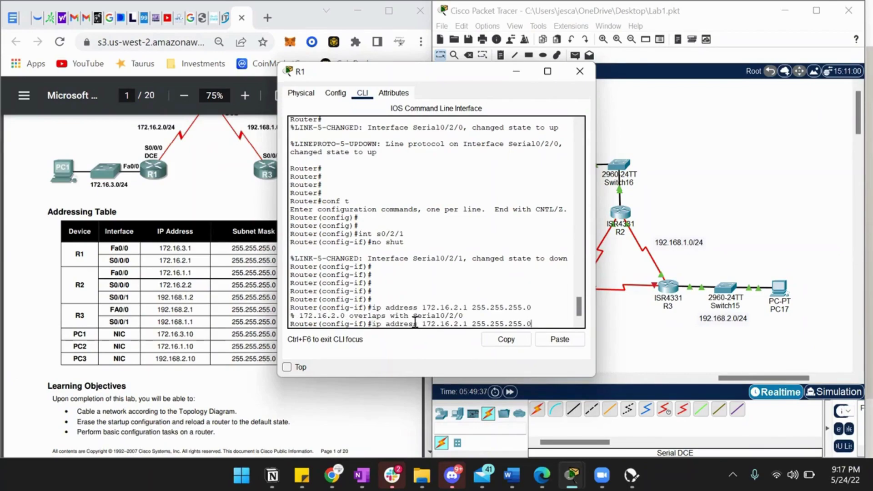
pyautogui.press('Left')
pyautogui.press('Left')
pyautogui.press('Left')
pyautogui.press('Left')
pyautogui.press('Left')
pyautogui.press('Left')
pyautogui.press('Left')
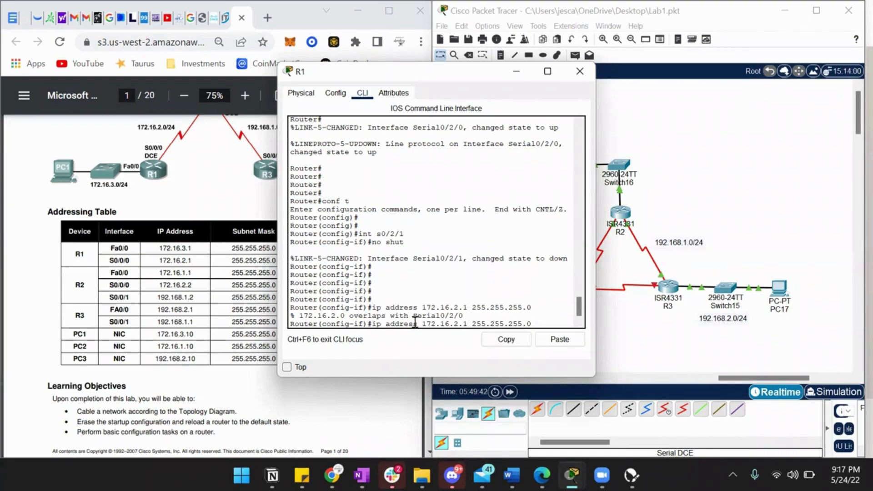
pyautogui.press('BackSpace')
pyautogui.write('2')
pyautogui.press('Return')
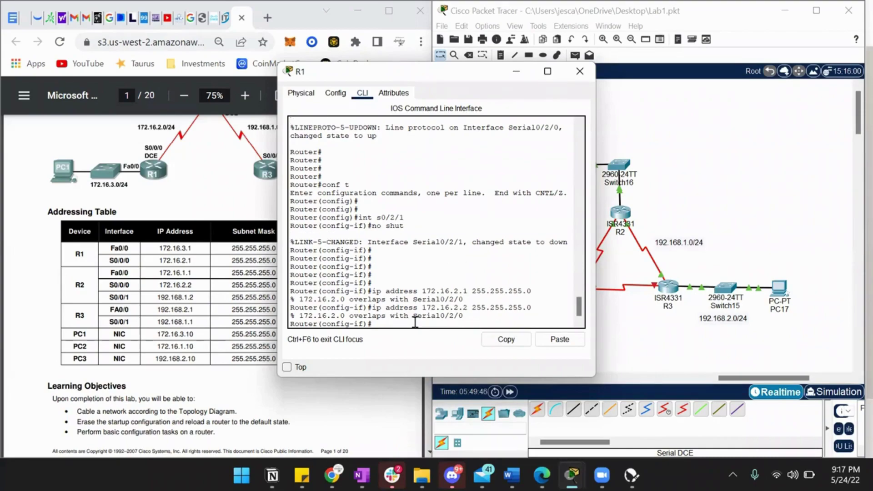
# Assign IP address 172.16.4.1 with mask 255.255.255.0 to R1's Serial0/2/1 and close the router window
pyautogui.press('Up')
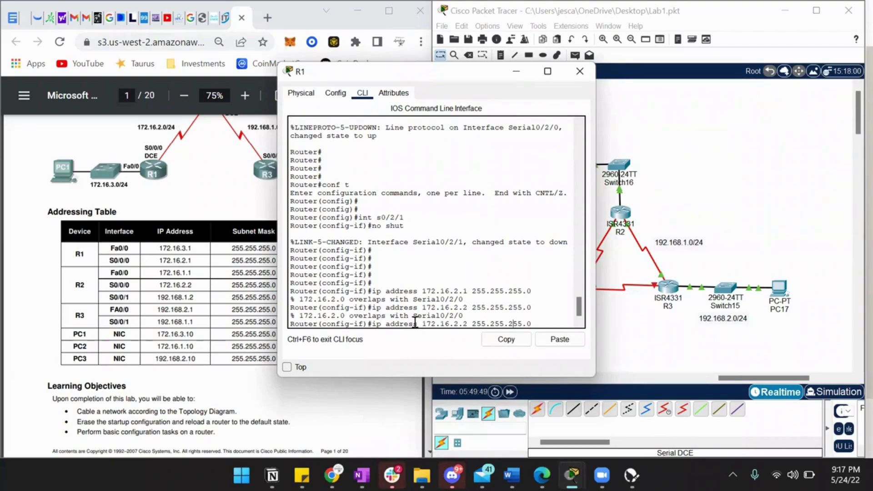
pyautogui.press('Left')
pyautogui.press('Left')
pyautogui.press('Left')
pyautogui.press('Left')
pyautogui.press('Left')
pyautogui.press('Left')
pyautogui.press('Left')
pyautogui.press('BackSpace')
pyautogui.write('4')
pyautogui.press('Right')
pyautogui.press('Right')
pyautogui.press('BackSpace')
pyautogui.write('1')
pyautogui.press('Return')
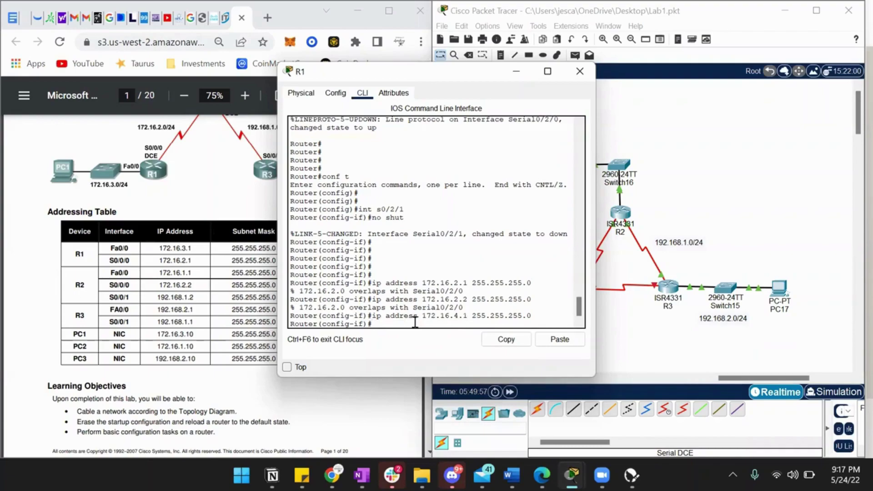
pyautogui.press('Return')
pyautogui.press('Return')
pyautogui.press('Return')
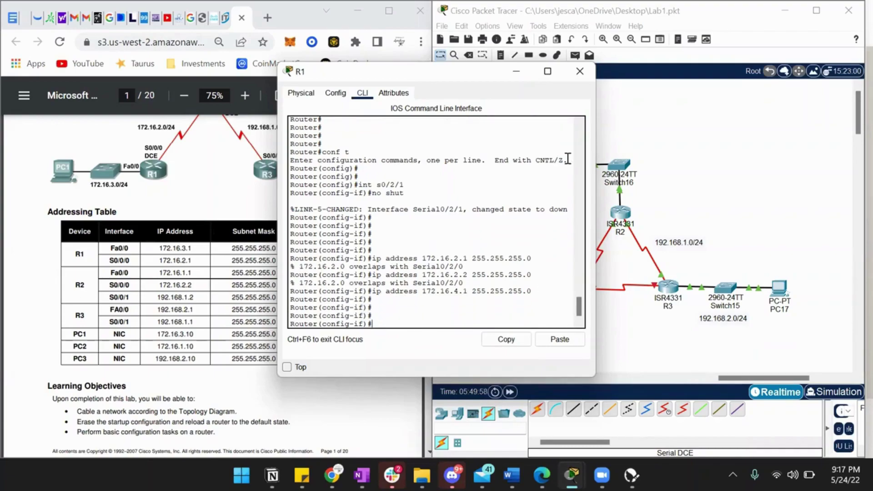
pyautogui.click(579, 71)
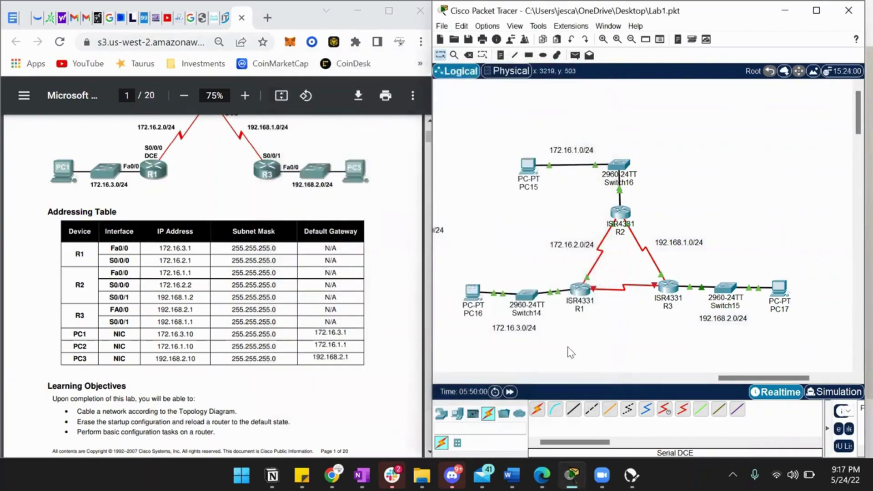
# Open R3's command line, enter global configuration mode and enable interface s0/2/1 with no shut
pyautogui.click(666, 290)
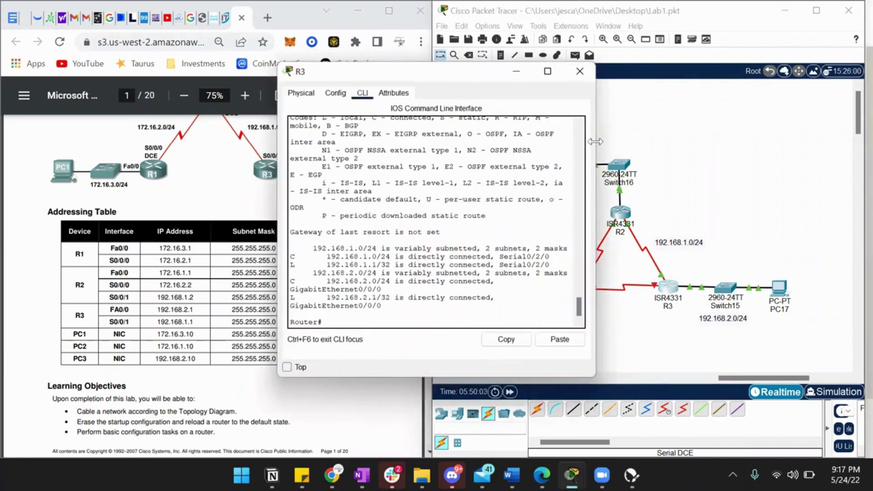
pyautogui.click(579, 71)
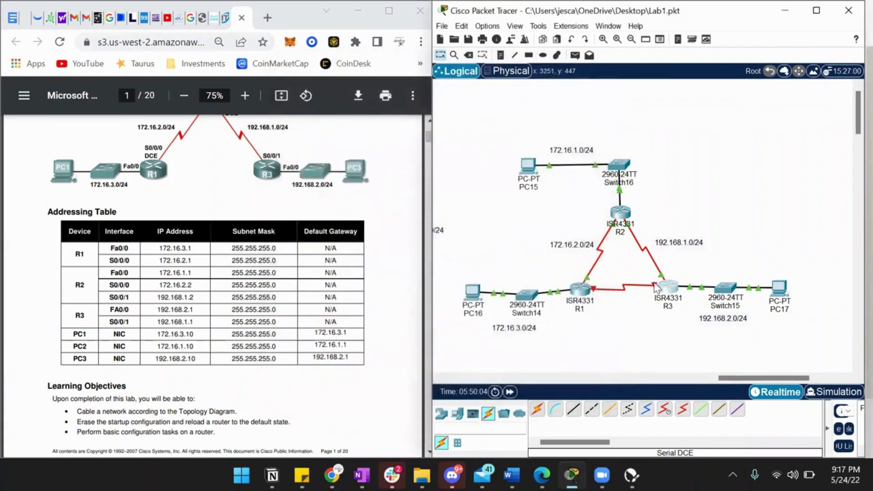
pyautogui.moveTo(655, 287)
pyautogui.click(665, 291)
pyautogui.write('conf t')
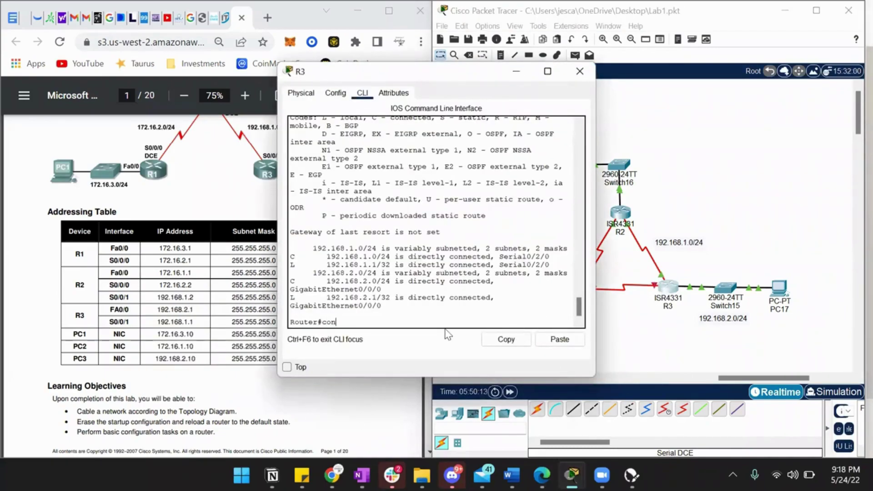
pyautogui.press('Return')
pyautogui.press('Return')
pyautogui.press('Return')
pyautogui.press('Return')
pyautogui.write('i')
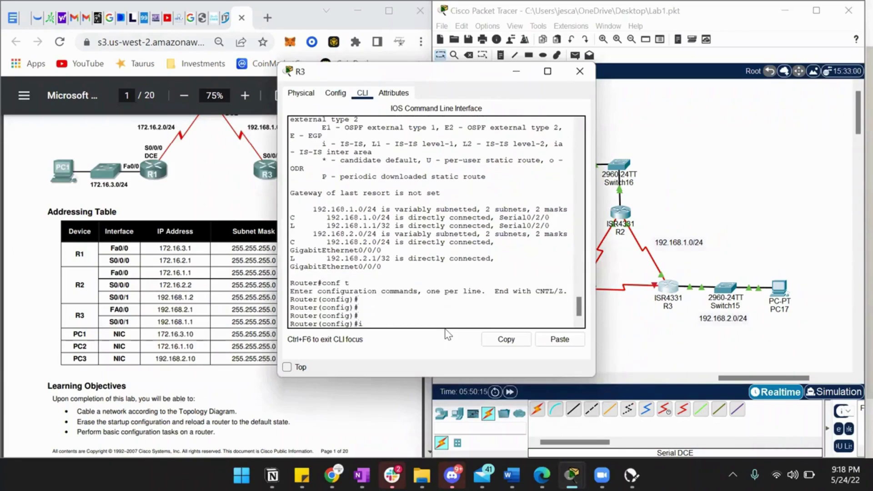
pyautogui.write('nt s0/2/1')
pyautogui.press('Return')
pyautogui.write('no shut')
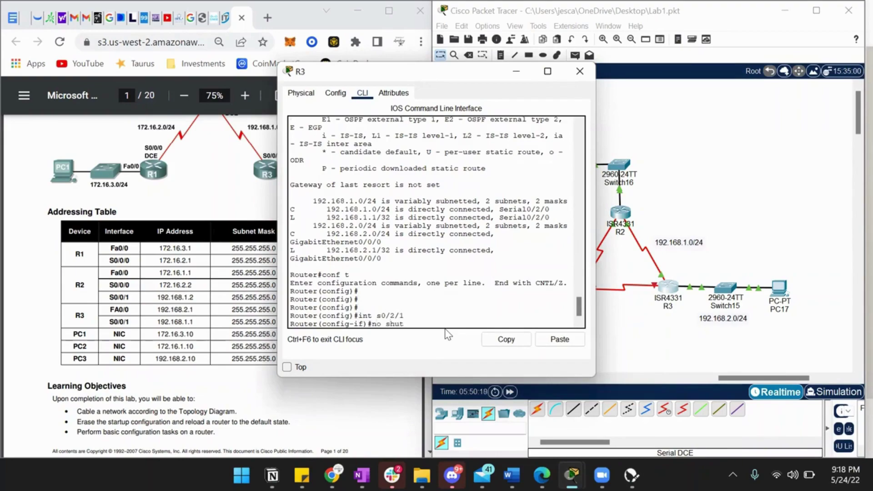
pyautogui.press('Return')
pyautogui.press('Return')
pyautogui.press('Return')
# Try to assign IP address 192.168.2.1 with mask 255.255.255.0 to R3's Serial0/2/1
pyautogui.write('ip address')
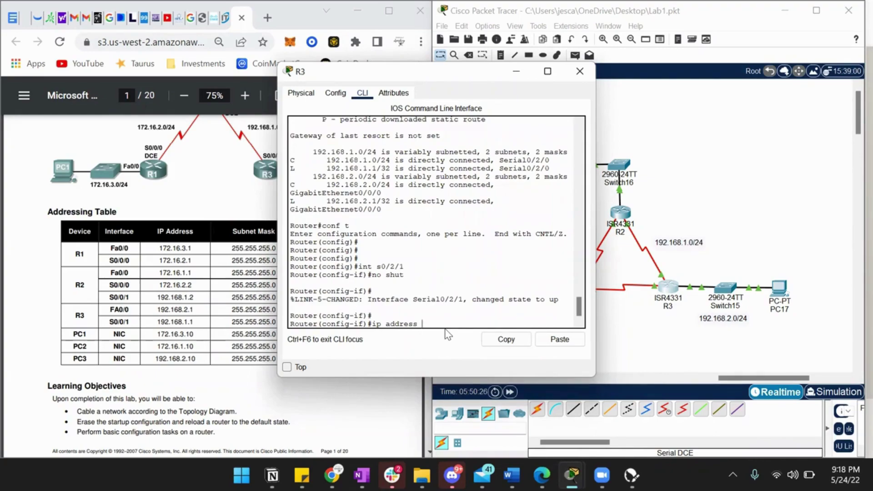
pyautogui.write('192')
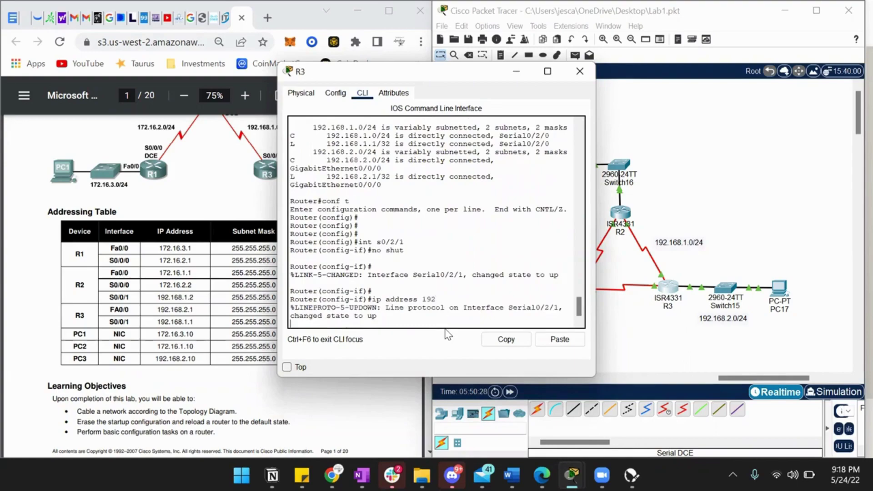
pyautogui.press('Return')
pyautogui.press('Up')
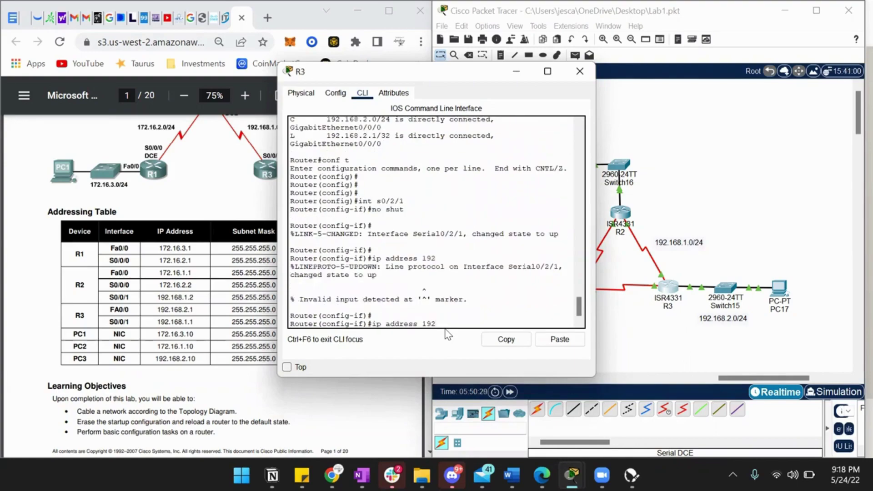
pyautogui.write('.168.2.1 255.25.5.255.0')
pyautogui.press('Return')
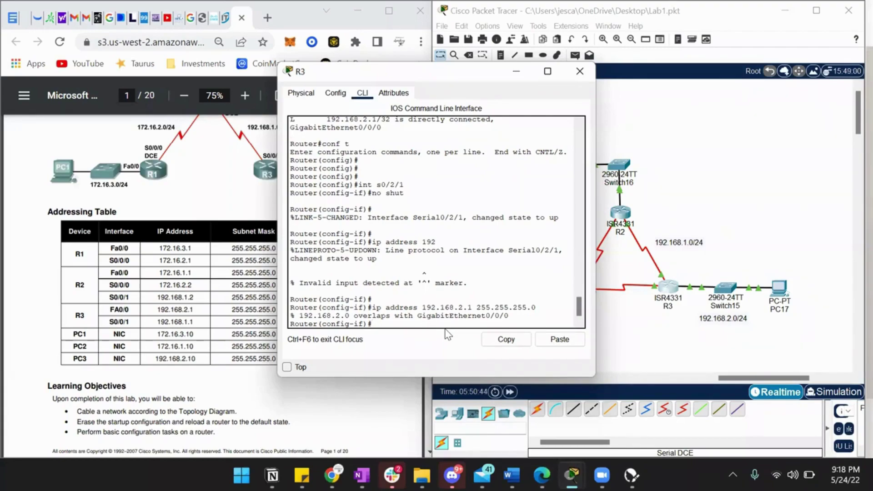
# Assign IP address 192.168.3.1 with mask 255.255.255.0 to R3's Serial0/2/1, close the router and fast-forward the network time
pyautogui.press('Up')
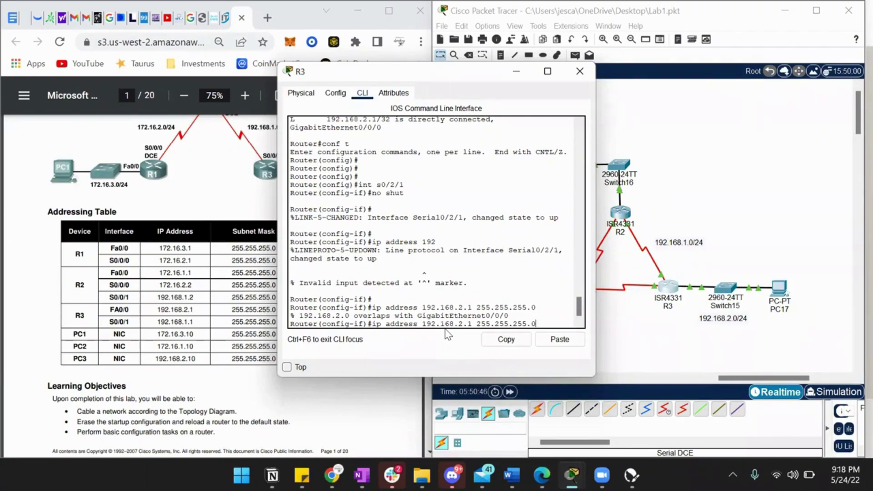
pyautogui.press('Left')
pyautogui.press('Left')
pyautogui.press('Left')
pyautogui.press('Left')
pyautogui.press('Left')
pyautogui.press('Left')
pyautogui.press('Left')
pyautogui.press('Left')
pyautogui.press('Left')
pyautogui.press('Left')
pyautogui.press('Left')
pyautogui.press('Left')
pyautogui.press('Left')
pyautogui.press('Left')
pyautogui.press('Left')
pyautogui.press('Delete')
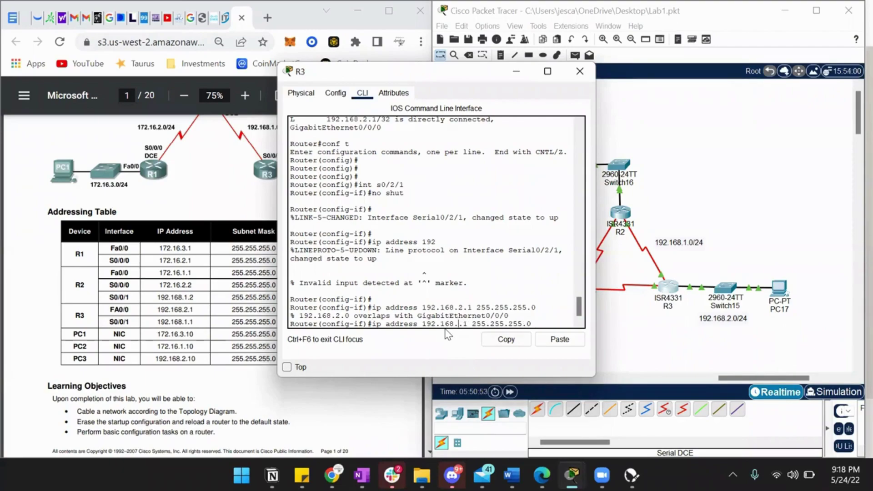
pyautogui.write('3')
pyautogui.press('Return')
pyautogui.press('Return')
pyautogui.press('Return')
pyautogui.press('Return')
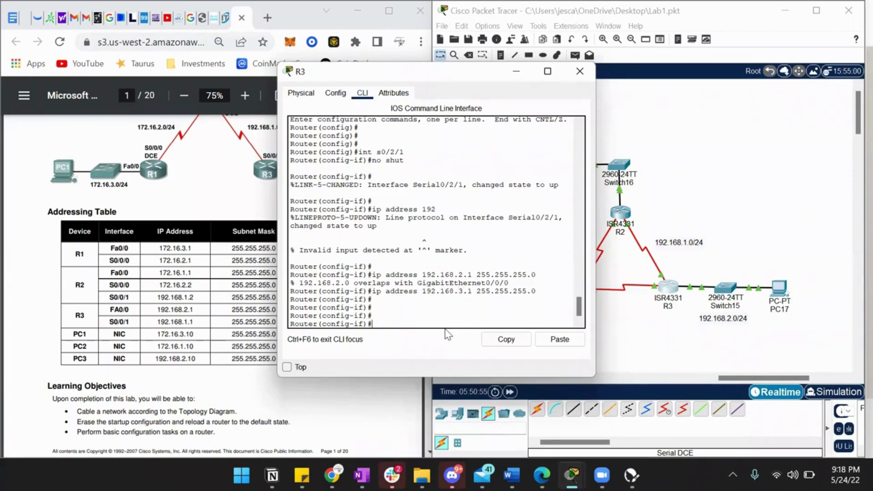
pyautogui.click(580, 71)
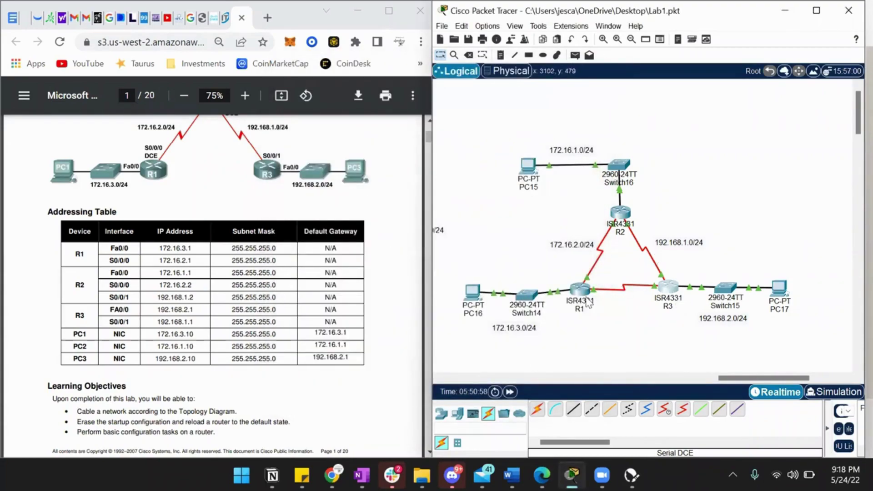
pyautogui.click(510, 392)
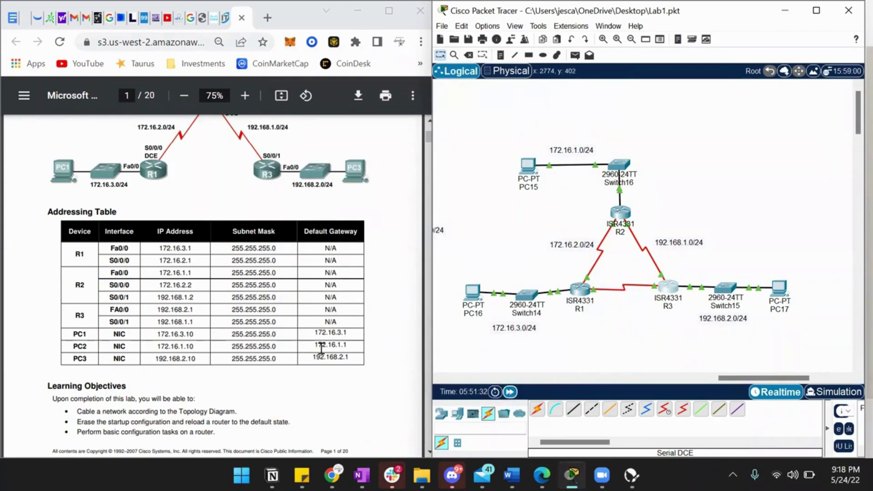
# Open PC16's configuration beside the addressing table and set its IPv4 default gateway to 172.16.3.1
pyautogui.click(473, 293)
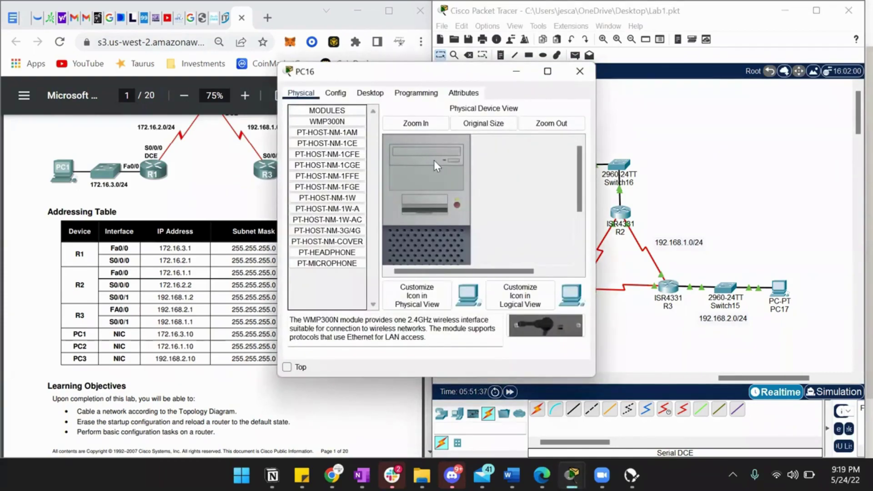
pyautogui.moveTo(391, 71); pyautogui.dragTo(649, 174)
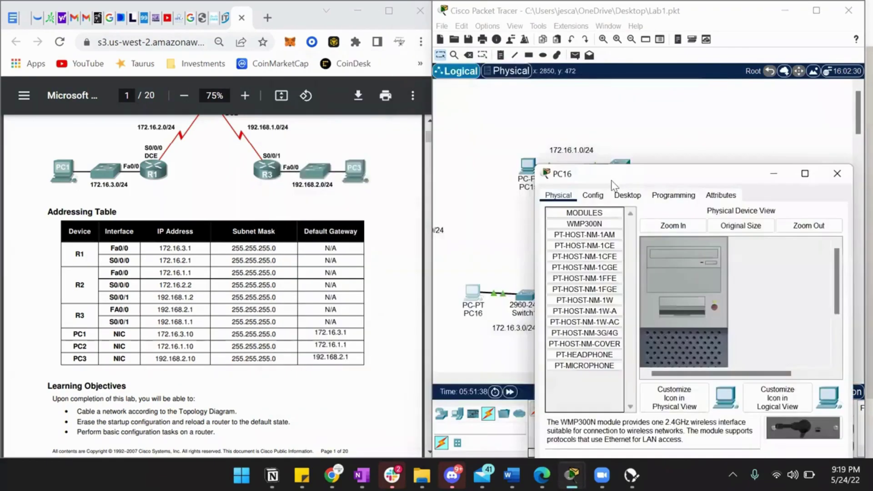
pyautogui.click(593, 195)
pyautogui.moveTo(590, 166); pyautogui.dragTo(518, 92)
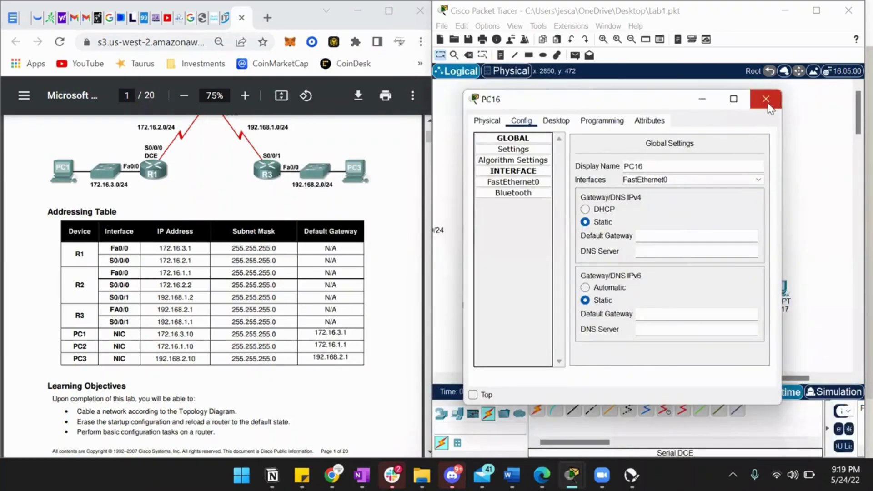
pyautogui.click(646, 237)
pyautogui.write('172.16.3.1')
# Set PC16's FastEthernet0 to IPv4 address 172.16.3.10 with subnet mask 255.255.255.0 and close its window
pyautogui.click(546, 183)
pyautogui.click(691, 237)
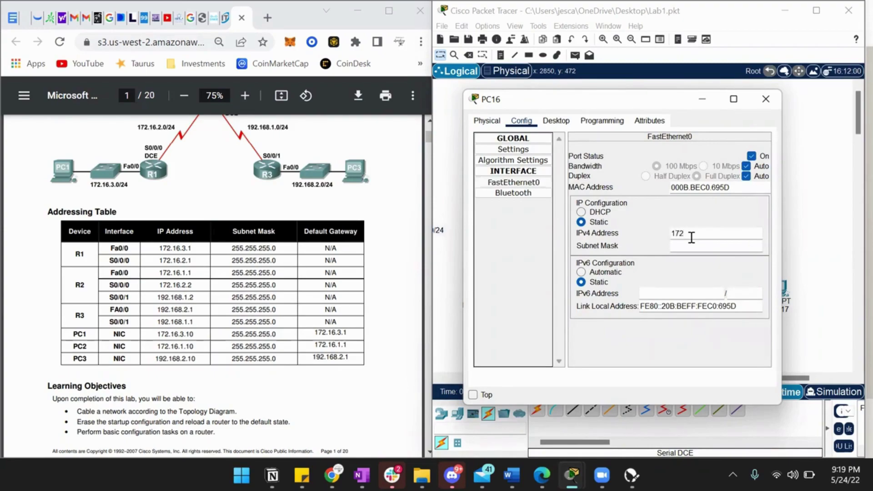
pyautogui.write('.16.3.10')
pyautogui.click(690, 244)
pyautogui.click(714, 246)
pyautogui.press('BackSpace')
pyautogui.write('255.0')
pyautogui.click(766, 98)
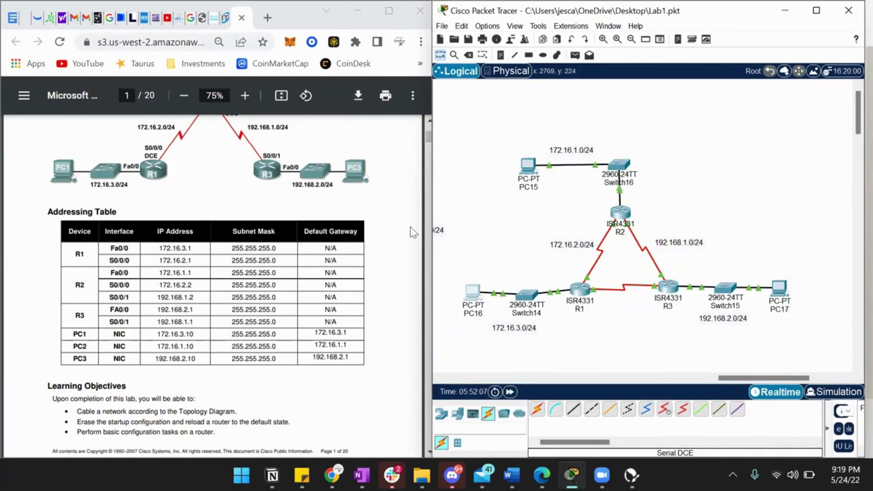
# Skim the lab instructions from the addressing table through the connectivity tests to the static route tasks
pyautogui.click(414, 274)
pyautogui.scroll(-10, 414, 274)
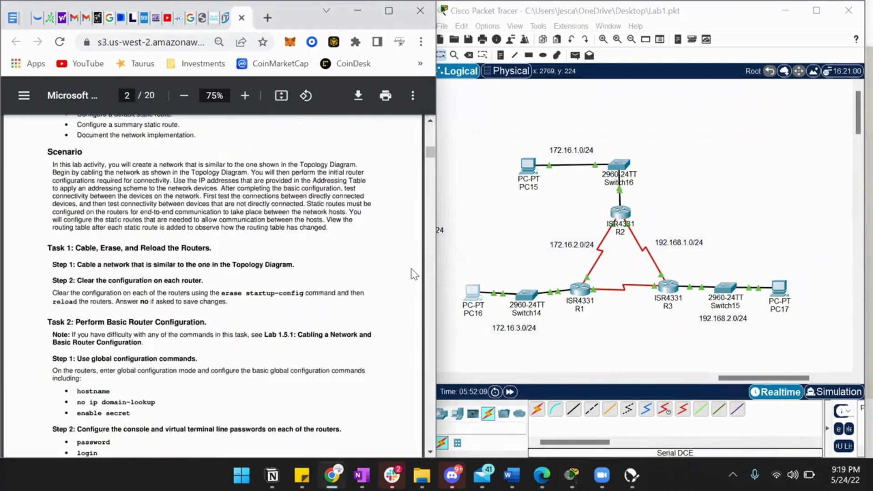
pyautogui.scroll(-15, 413, 274)
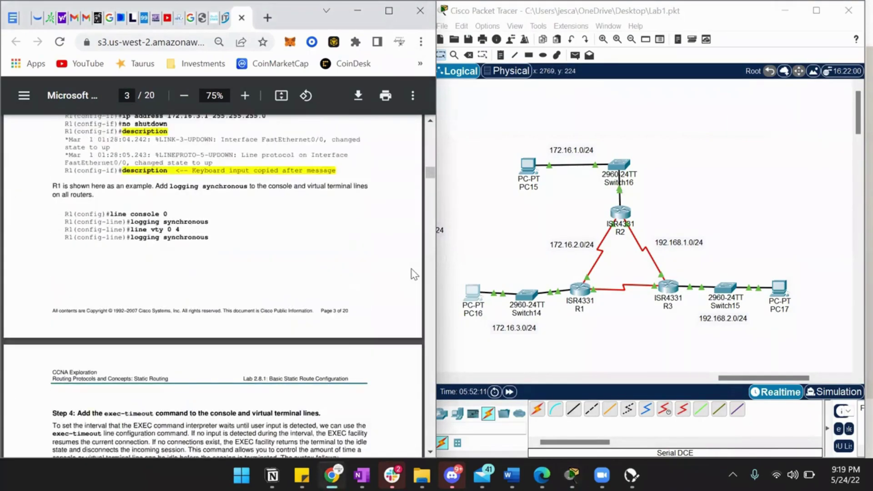
pyautogui.scroll(-15, 414, 274)
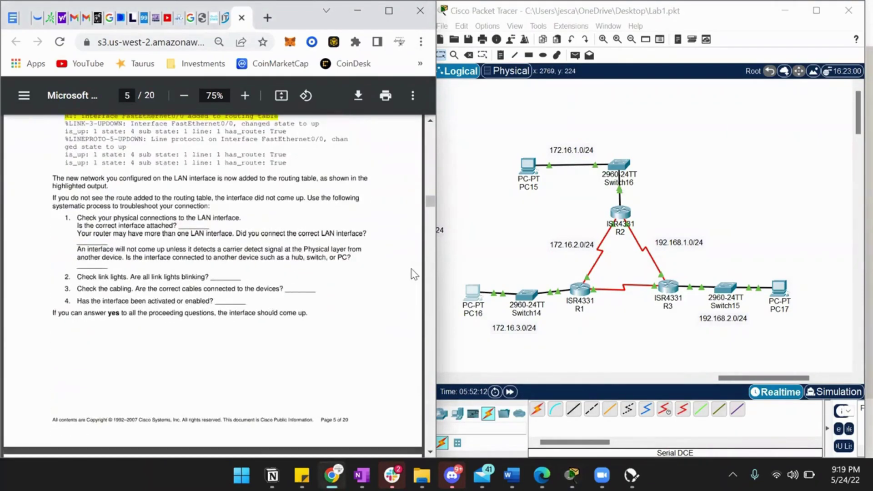
pyautogui.scroll(-12, 413, 274)
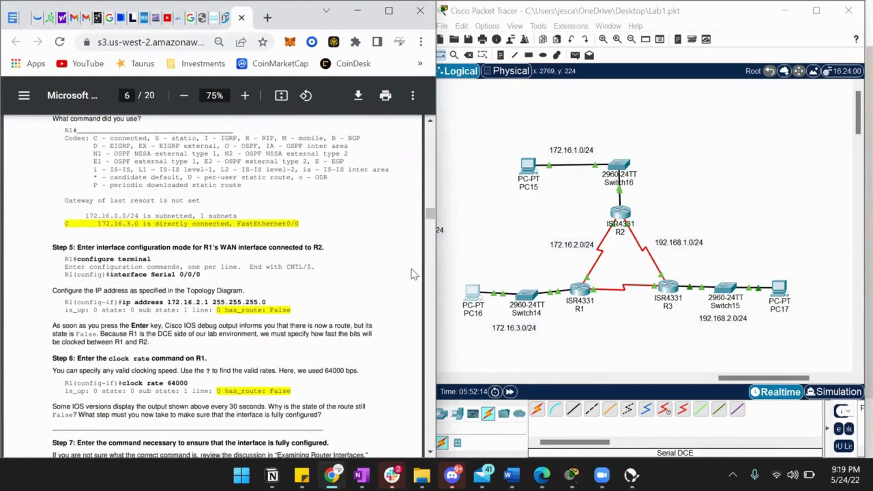
pyautogui.scroll(-12, 414, 274)
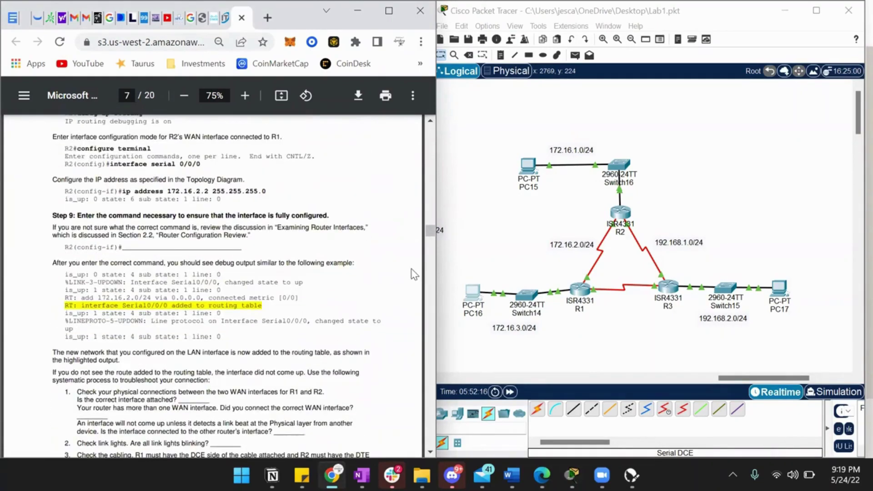
pyautogui.scroll(-15, 414, 274)
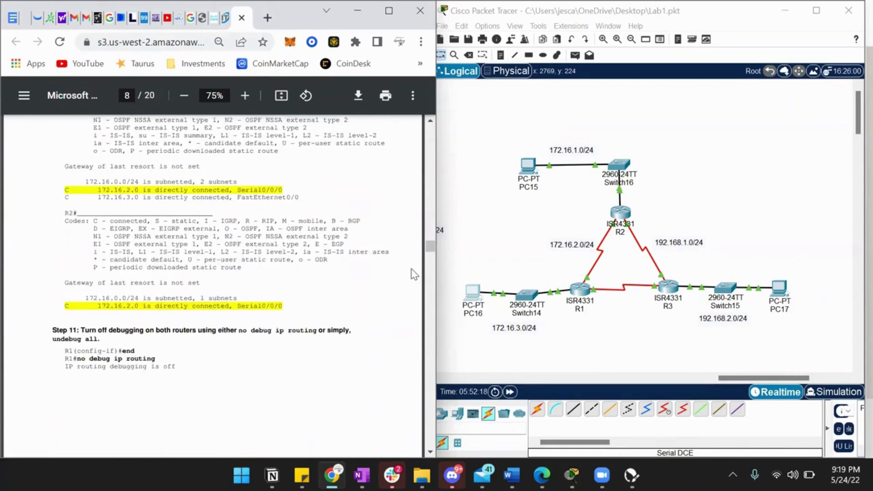
pyautogui.scroll(-12, 413, 274)
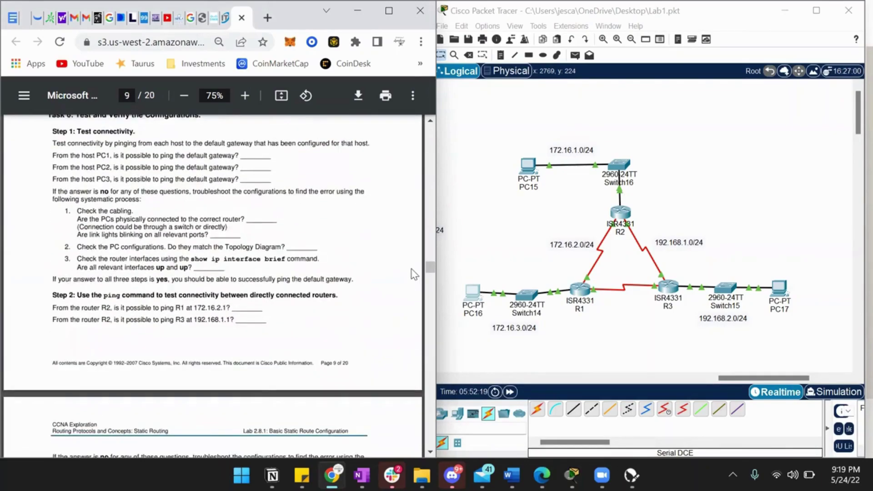
pyautogui.scroll(2, 414, 274)
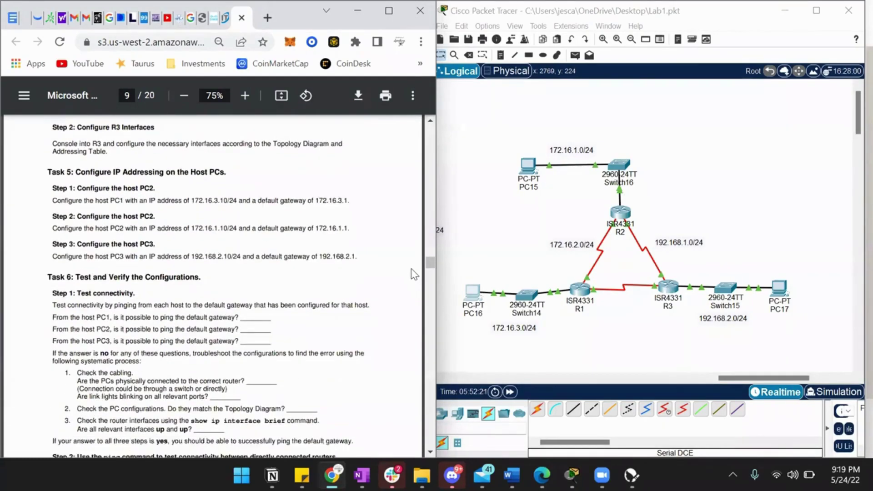
pyautogui.scroll(-10, 414, 274)
pyautogui.scroll(-15, 413, 274)
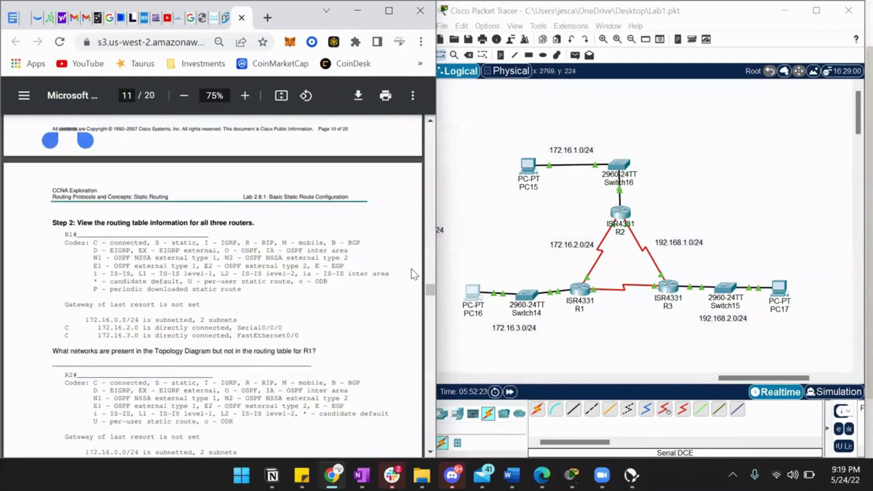
pyautogui.scroll(-10, 414, 274)
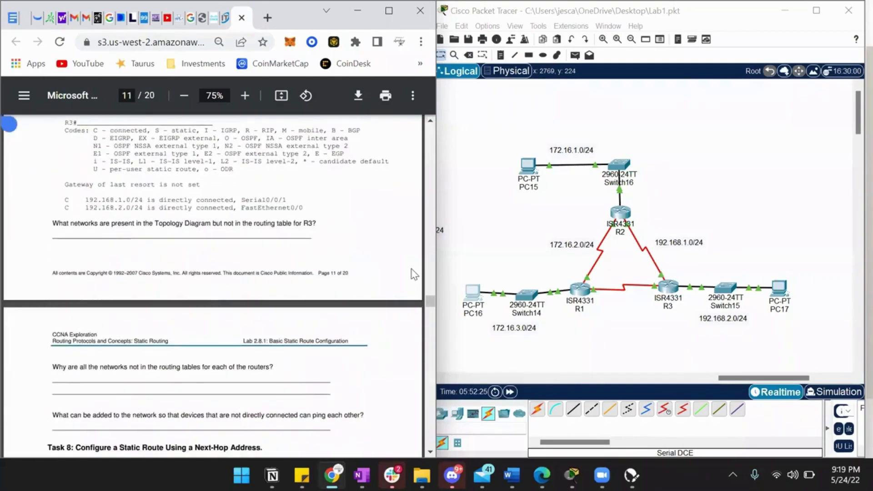
pyautogui.scroll(-15, 414, 274)
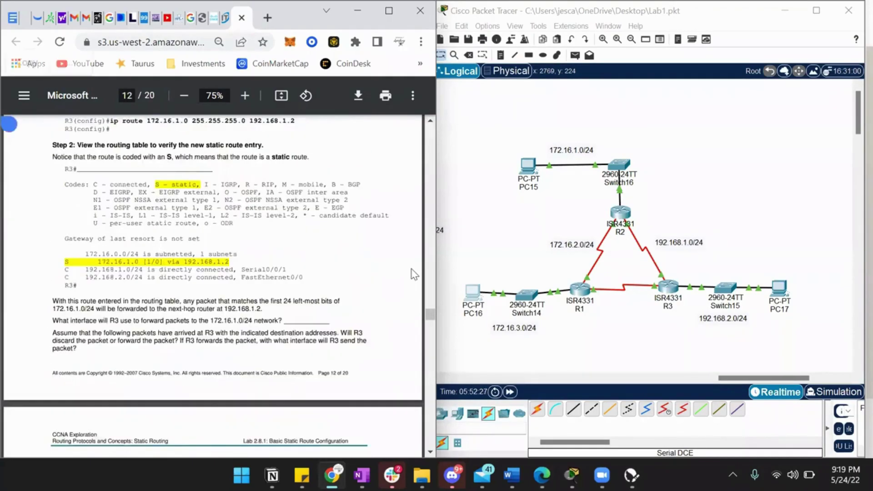
pyautogui.scroll(-15, 414, 274)
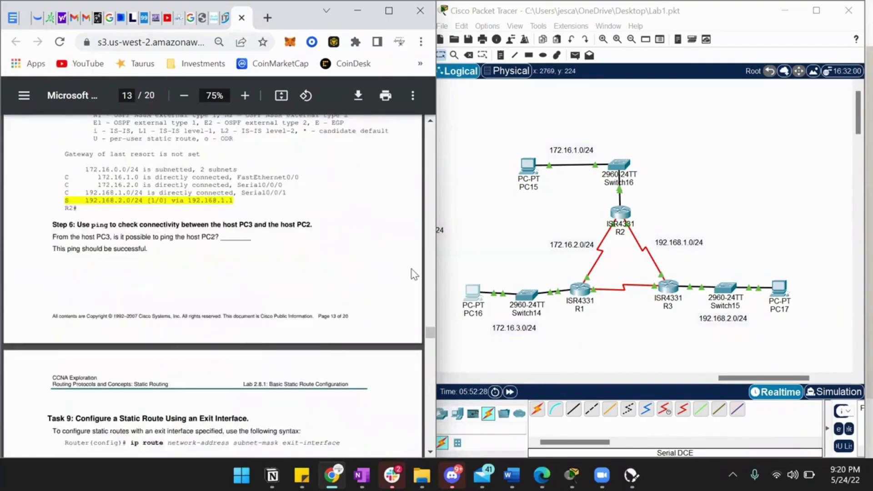
pyautogui.scroll(-15, 413, 274)
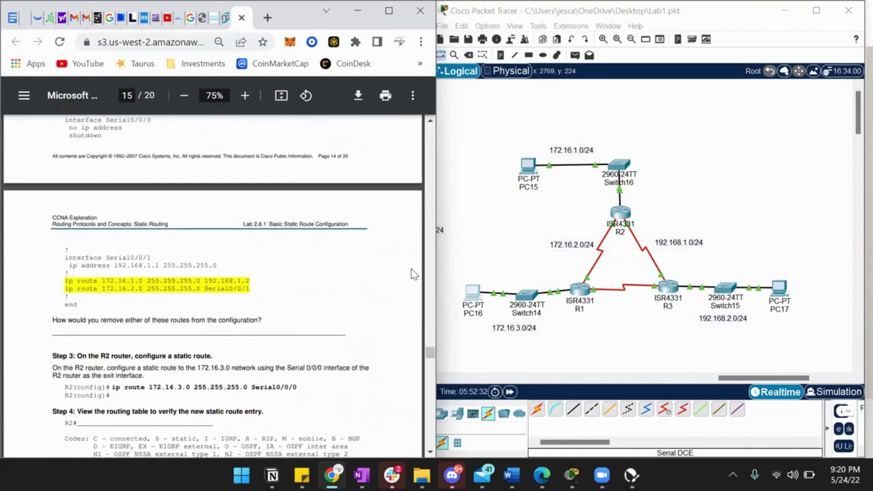
# Go back through Task 9 to Task 8 in the lab instructions and read the next-hop static route syntax
pyautogui.scroll(6, 413, 274)
pyautogui.scroll(5, 414, 274)
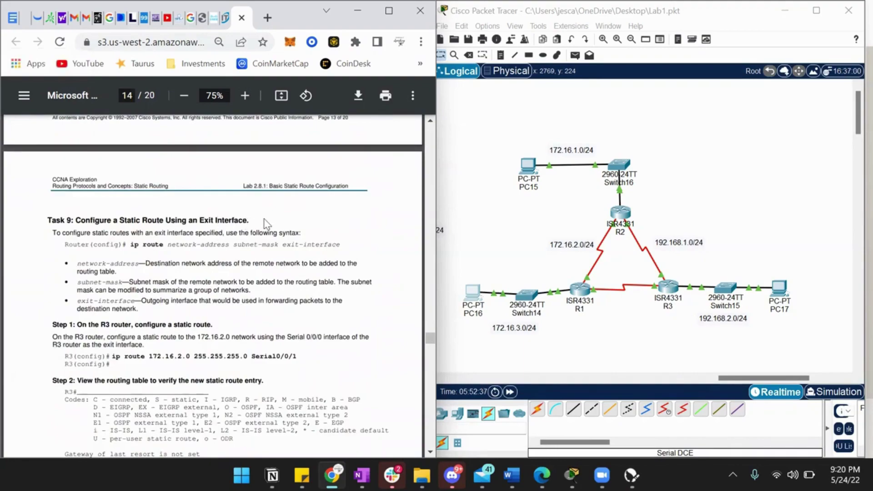
pyautogui.scroll(1, 340, 214)
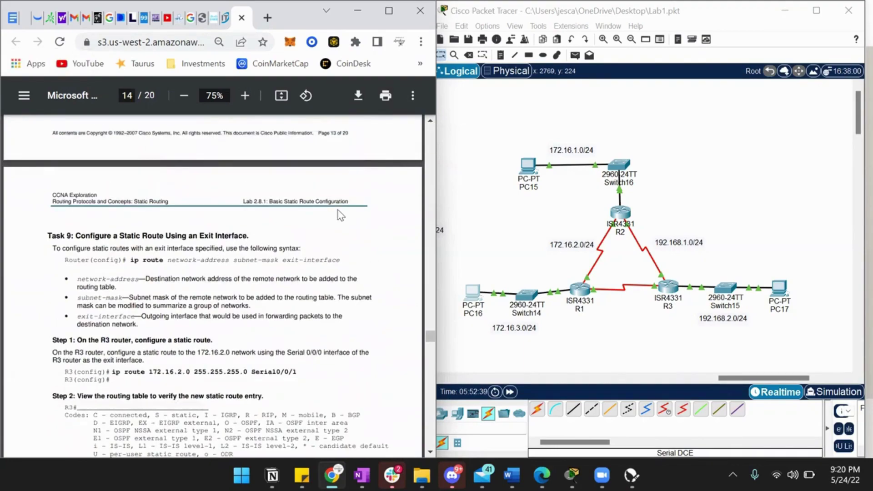
pyautogui.scroll(10, 340, 214)
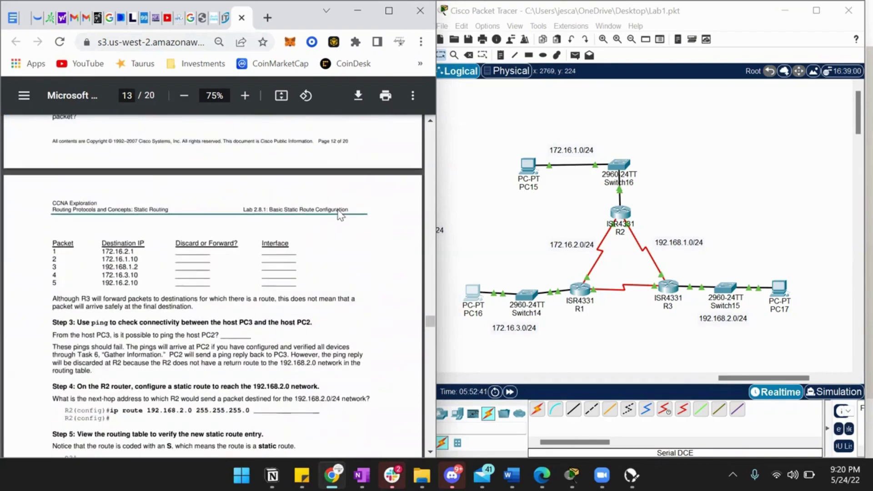
pyautogui.scroll(8, 340, 214)
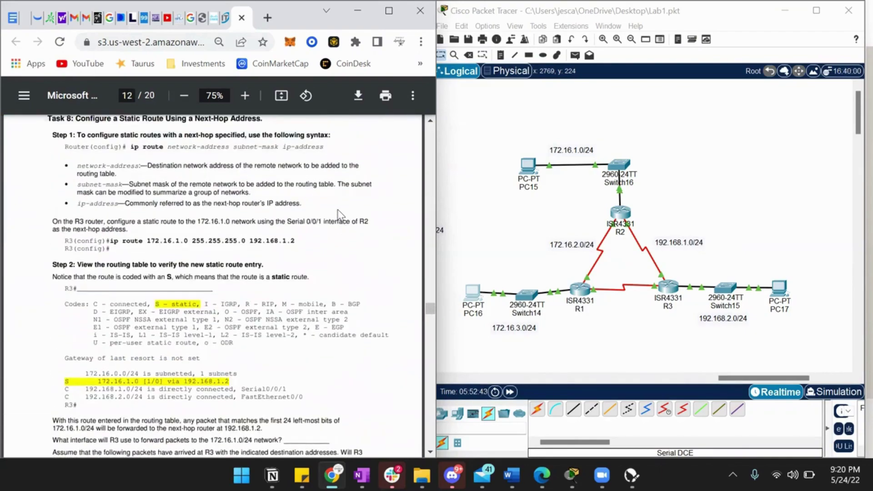
pyautogui.scroll(5, 340, 214)
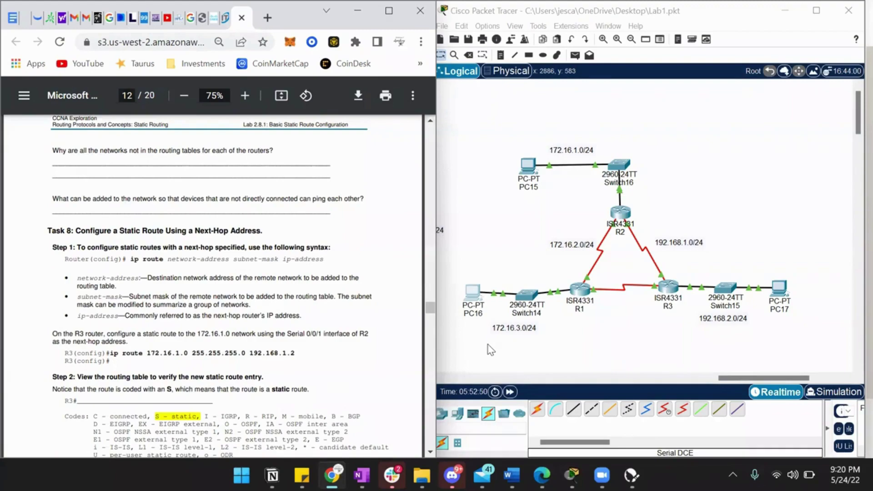
# Open R3's command line, leave interface configuration with end, and enter global configuration mode with conf t
pyautogui.click(664, 293)
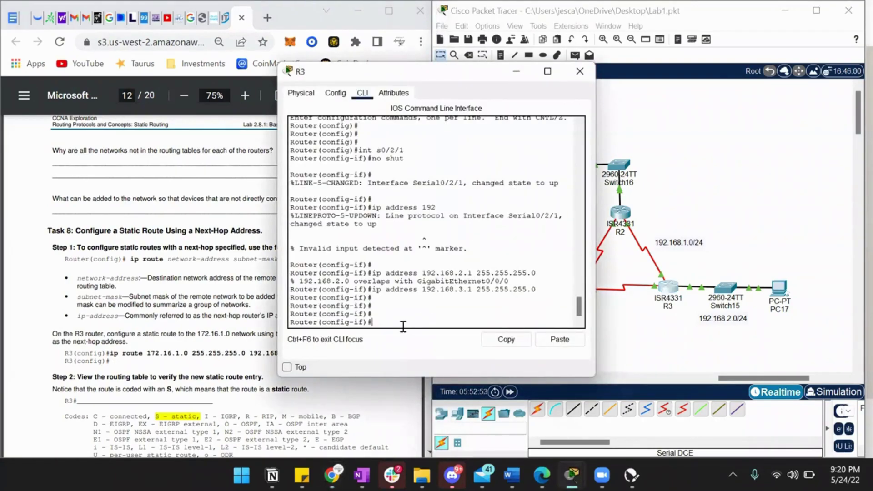
pyautogui.press('Return')
pyautogui.press('Return')
pyautogui.press('Return')
pyautogui.write('end')
pyautogui.press('Return')
pyautogui.press('Return')
pyautogui.press('Return')
pyautogui.press('Return')
pyautogui.press('Return')
pyautogui.press('Return')
pyautogui.press('Return')
pyautogui.press('Return')
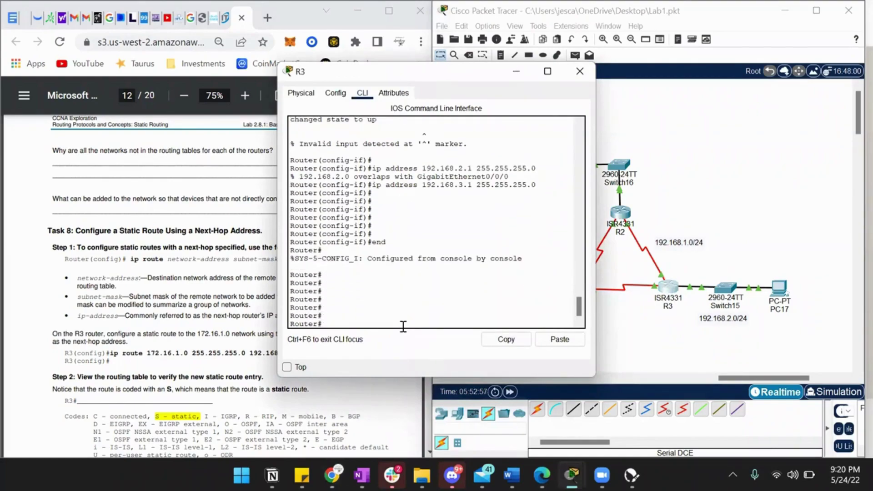
pyautogui.write('conf t')
pyautogui.press('Return')
pyautogui.press('Return')
pyautogui.press('Return')
pyautogui.press('Return')
pyautogui.press('Return')
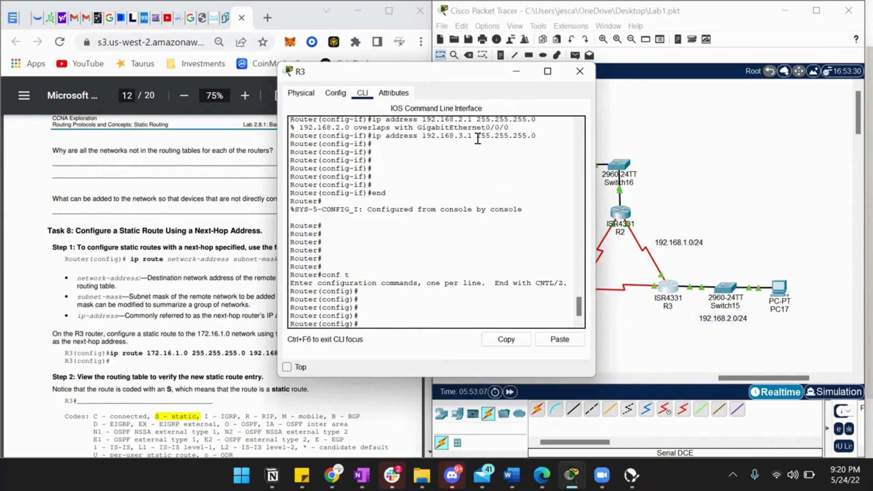
# Add a static route on R3 to 172.16.1.0 255.255.255.0 via next hop 192.168.1.2 and close the router window
pyautogui.moveTo(477, 71); pyautogui.dragTo(622, 92)
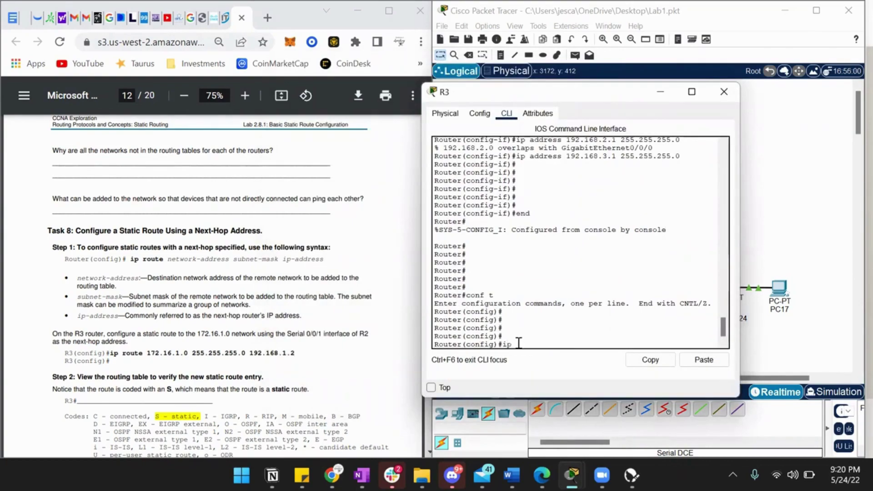
pyautogui.write('ute 1')
pyautogui.write('72.16.1.0')
pyautogui.write('25')
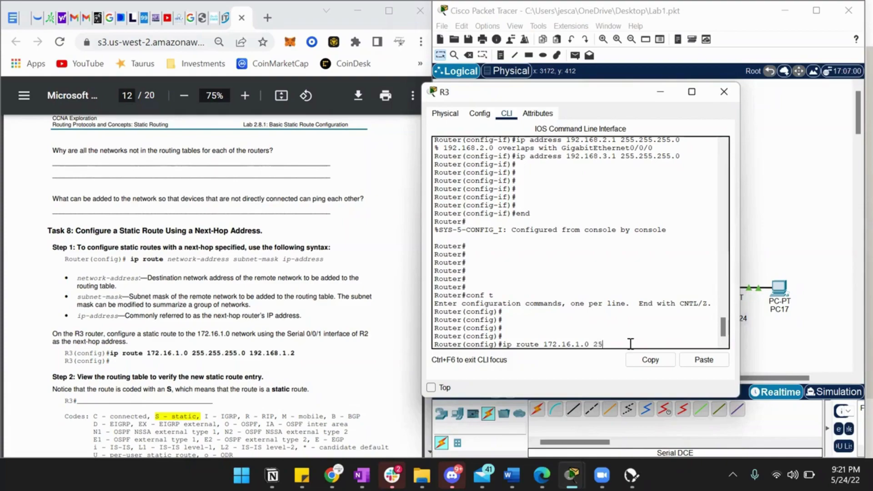
pyautogui.write('5.255.255.0 1')
pyautogui.write('92.168')
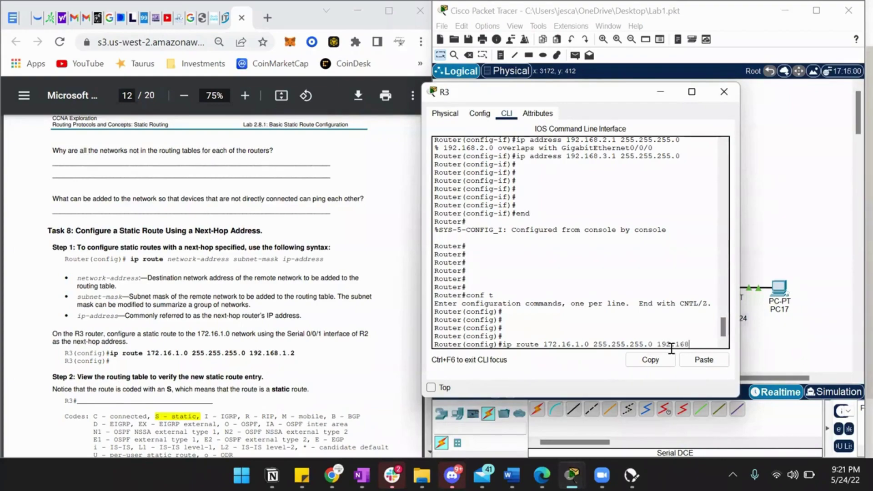
pyautogui.write('.1.2')
pyautogui.press('Return')
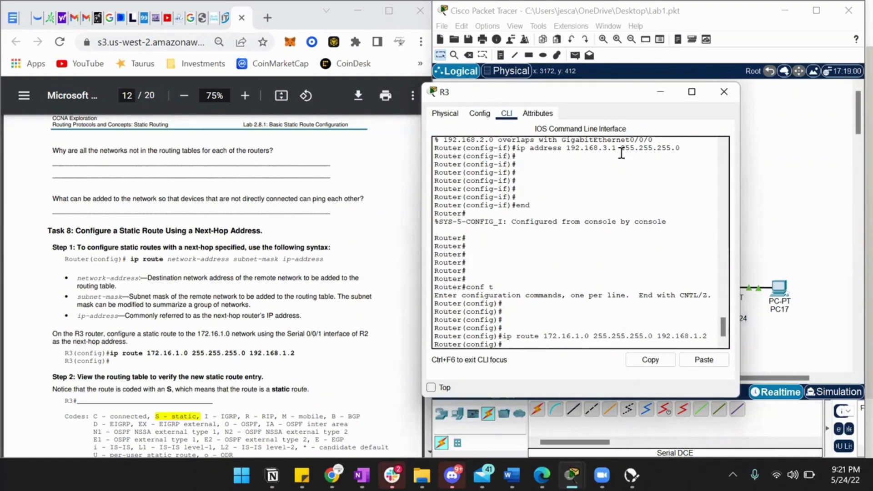
pyautogui.moveTo(620, 97); pyautogui.dragTo(240, 143)
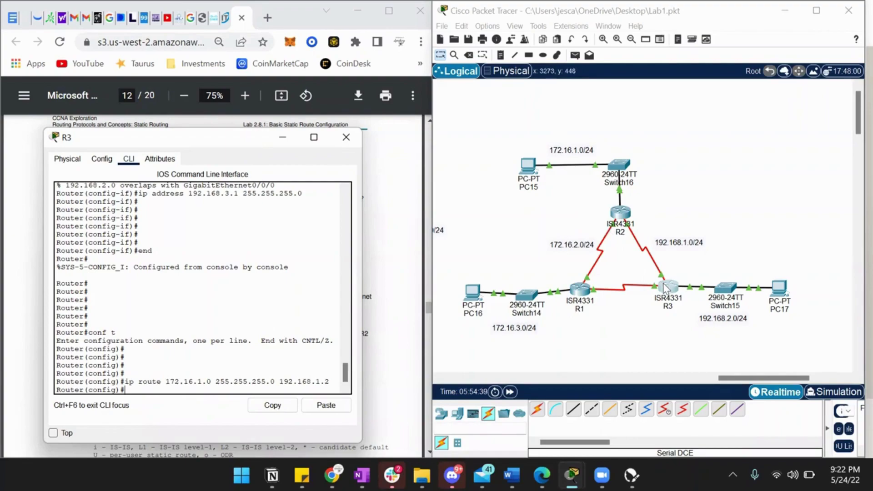
pyautogui.click(346, 137)
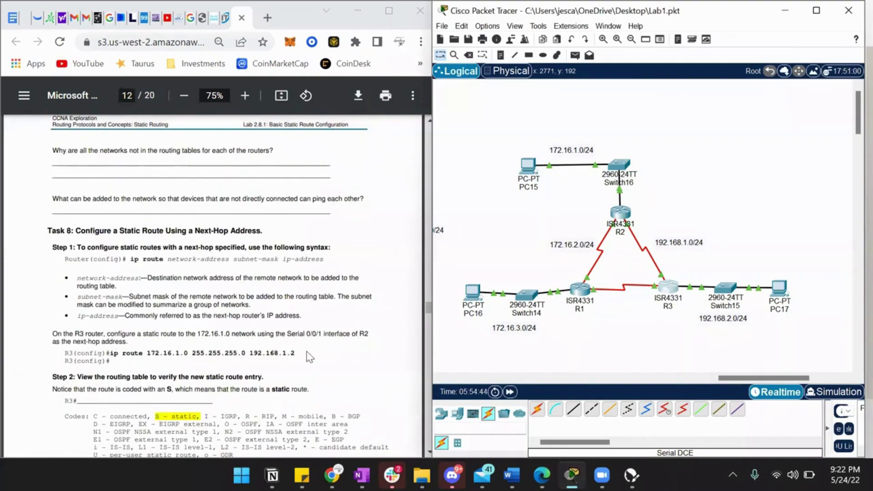
# Highlight the example ip route command for R3 in Task 8 of the lab instructions and clear the selection
pyautogui.click(258, 351)
pyautogui.tripleClick(216, 353)
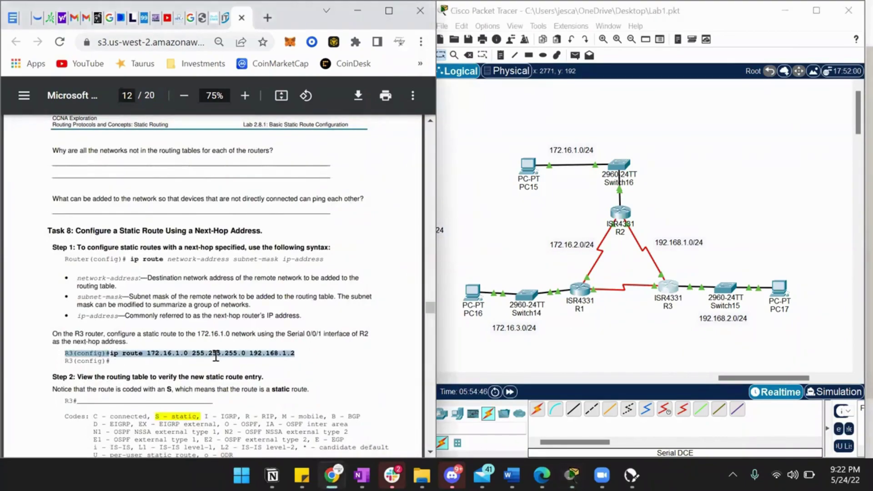
pyautogui.click(220, 369)
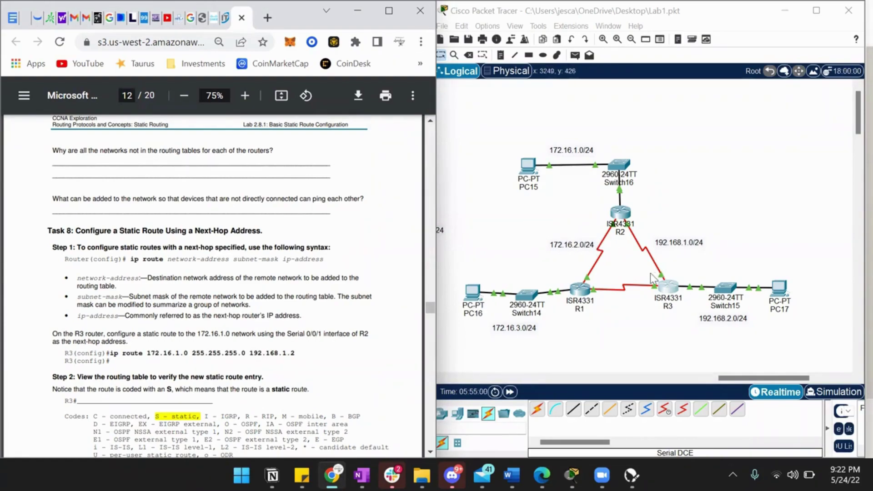
# Reopen R3, leave global configuration with end, and display its routing table with show ip route
pyautogui.click(664, 293)
pyautogui.click(664, 293)
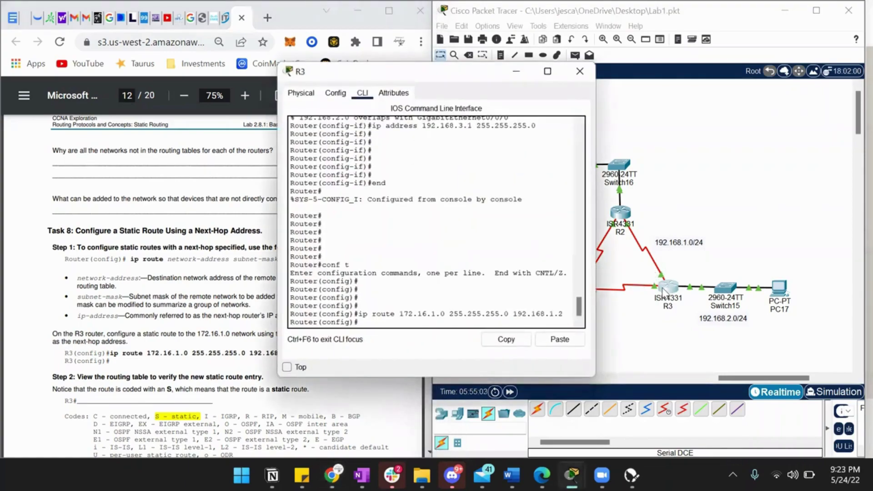
pyautogui.write('end')
pyautogui.press('Return')
pyautogui.press('Return')
pyautogui.press('Return')
pyautogui.press('Return')
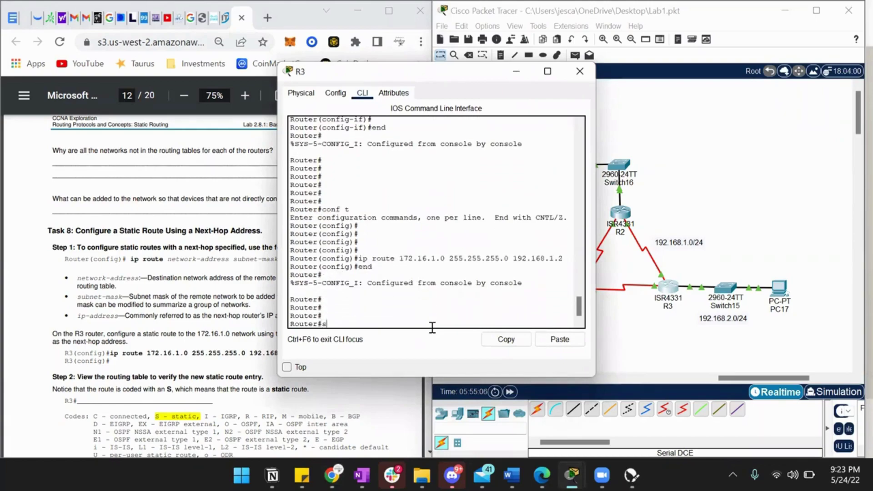
pyautogui.write('show ip route')
pyautogui.press('Return')
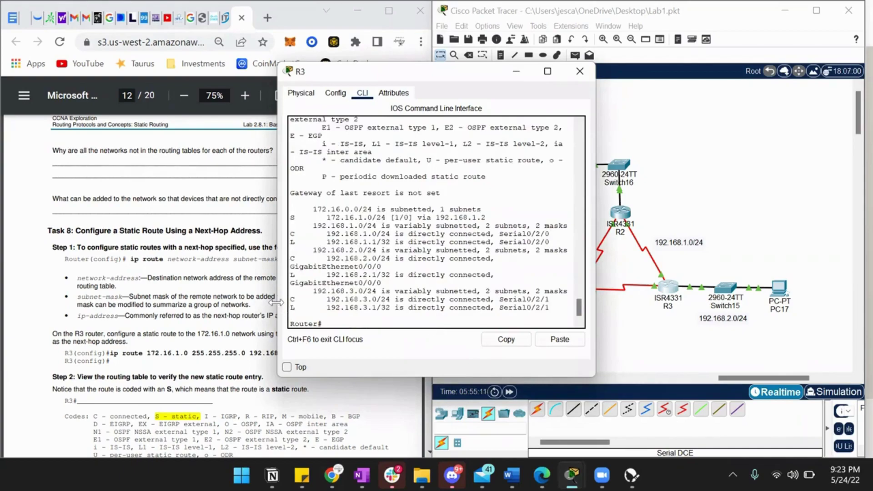
# Widen R3's window, highlight the static route entry for 172.16.1.0/24 in the routing table, and close the router
pyautogui.moveTo(276, 302); pyautogui.dragTo(118, 320)
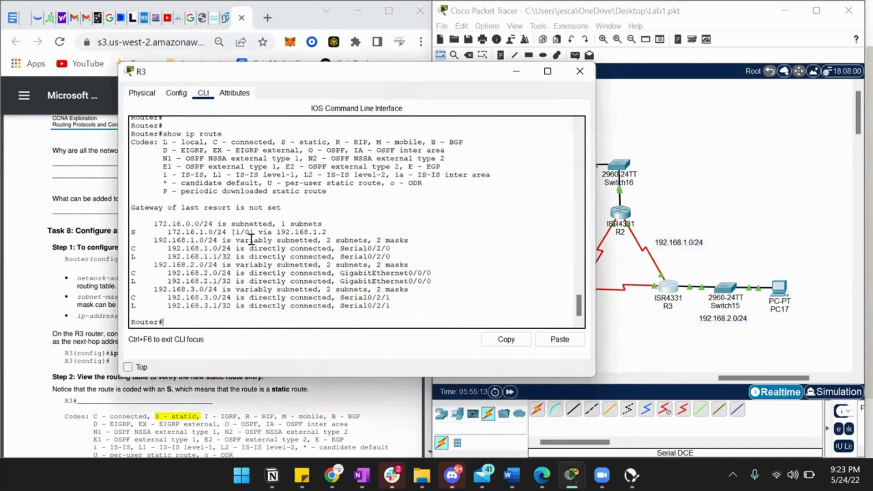
pyautogui.moveTo(327, 232); pyautogui.dragTo(130, 234)
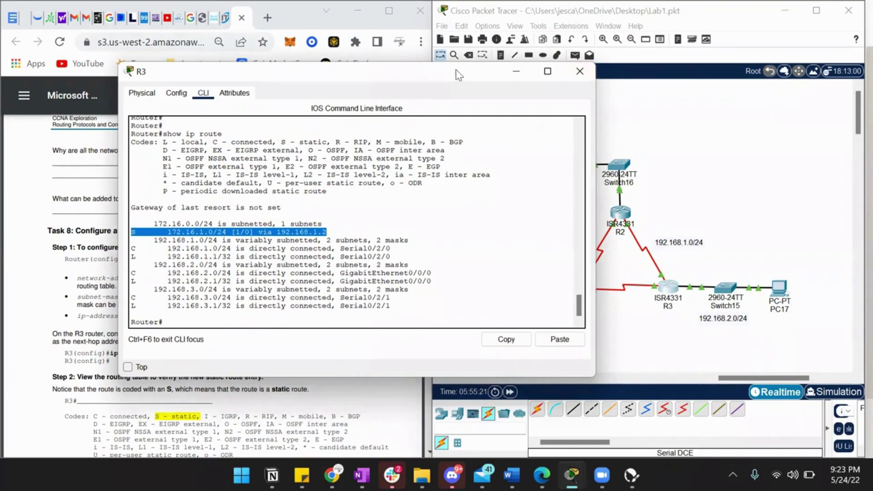
pyautogui.moveTo(458, 75); pyautogui.dragTo(405, 187)
pyautogui.click(527, 184)
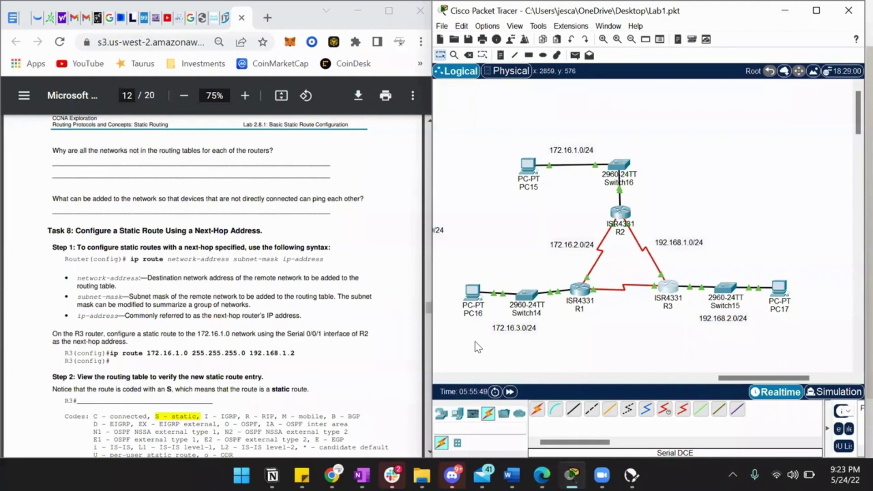
# Highlight the static route entry for 172.16.1.0 via 192.168.1.2 in the sample R3 routing table under Task 8, Step 2 of the instructions
pyautogui.click(422, 329)
pyautogui.scroll(-4, 422, 329)
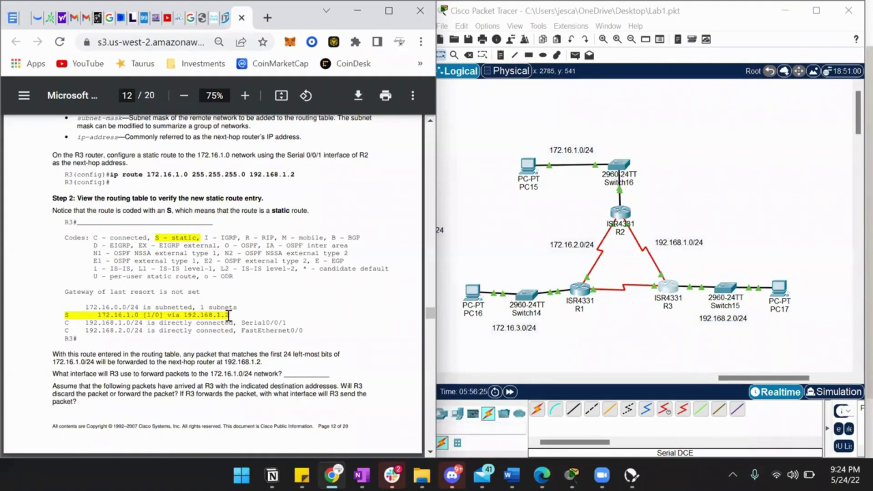
pyautogui.moveTo(228, 316); pyautogui.dragTo(115, 311)
pyautogui.click(134, 291)
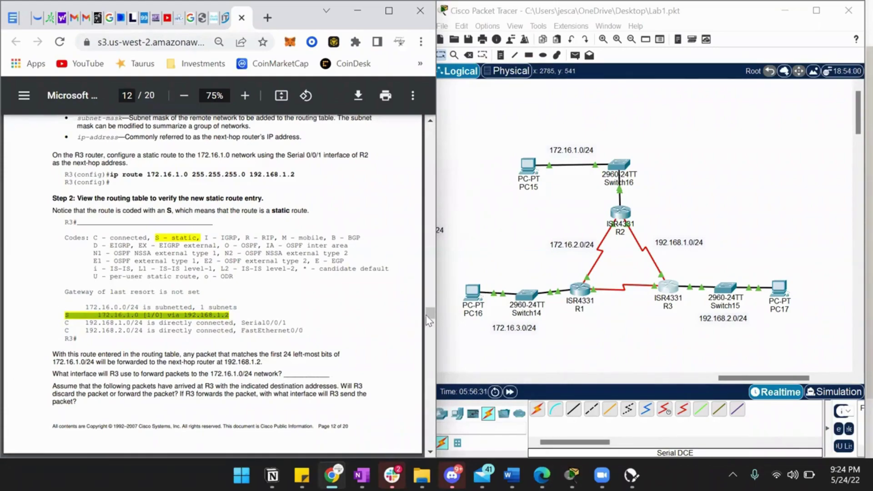
# Look ahead through the static route tasks on pages 13 and 14 of the lab instructions, and return to the start of Task 8
pyautogui.scroll(-2, 425, 334)
pyautogui.scroll(-15, 426, 334)
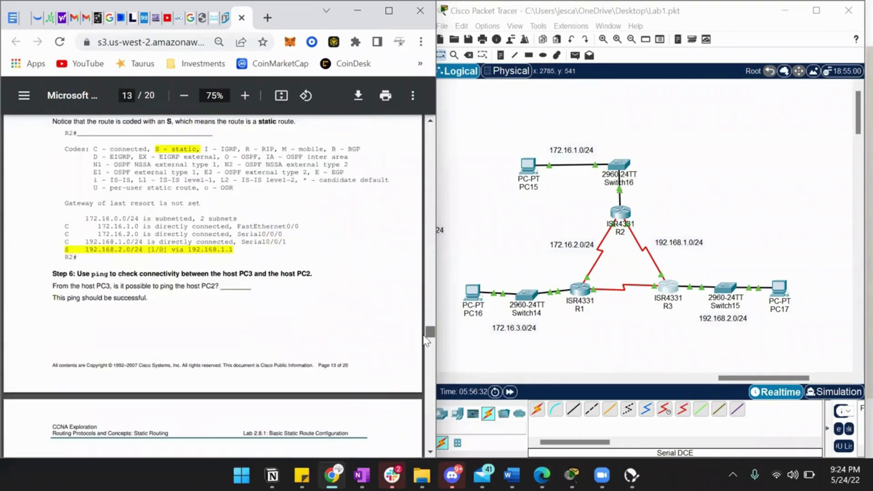
pyautogui.scroll(8, 423, 351)
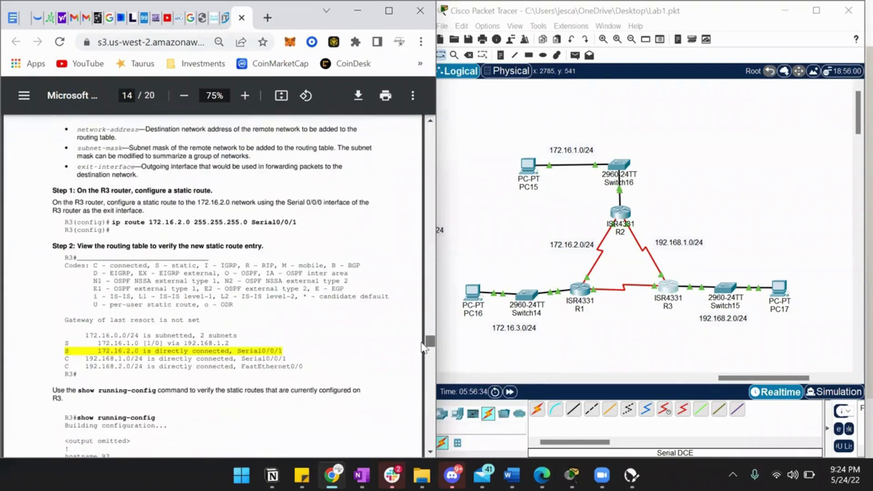
pyautogui.scroll(8, 423, 318)
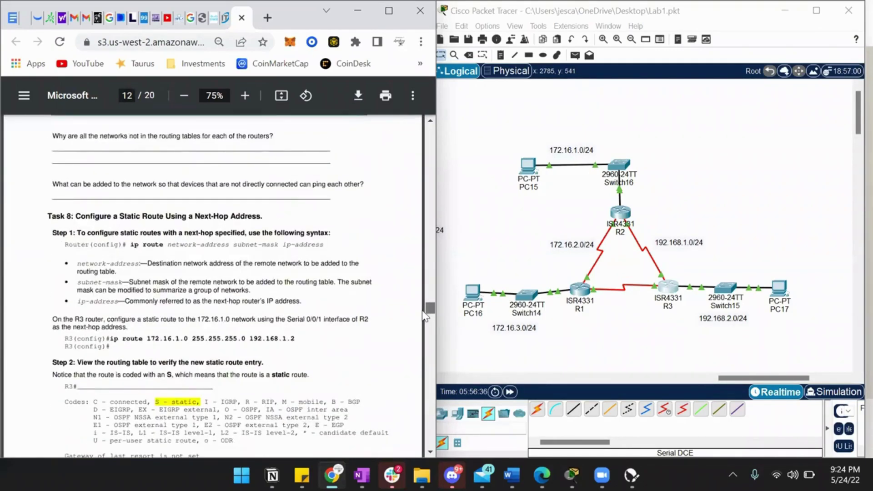
pyautogui.scroll(5, 424, 314)
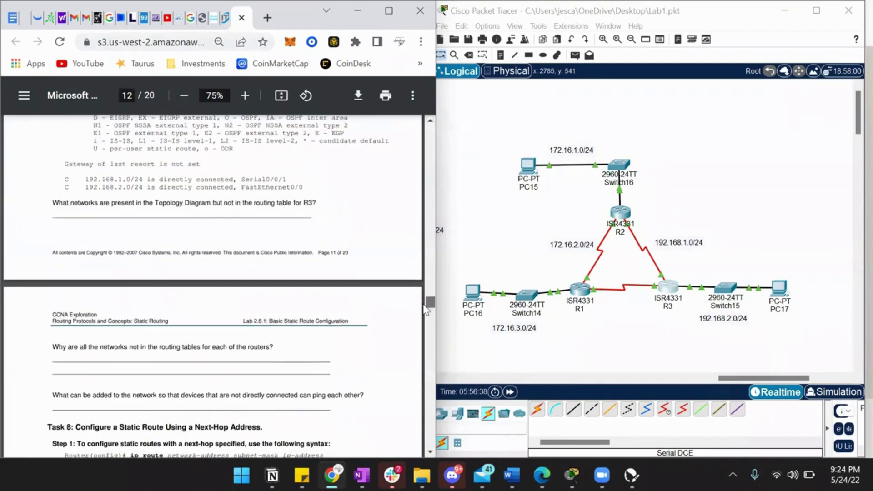